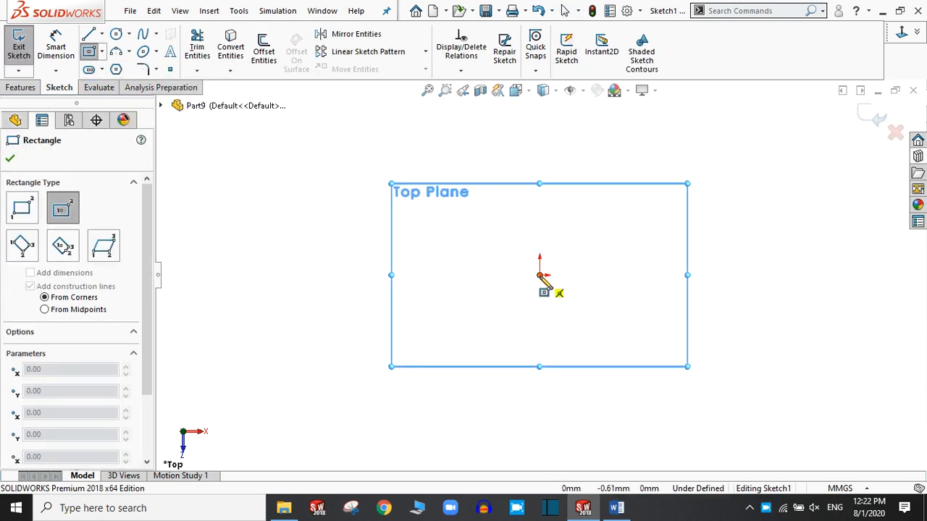
# Draw a center rectangle about 129 mm wide on the Top Plane, centred on the origin.
pyautogui.click(540, 275)
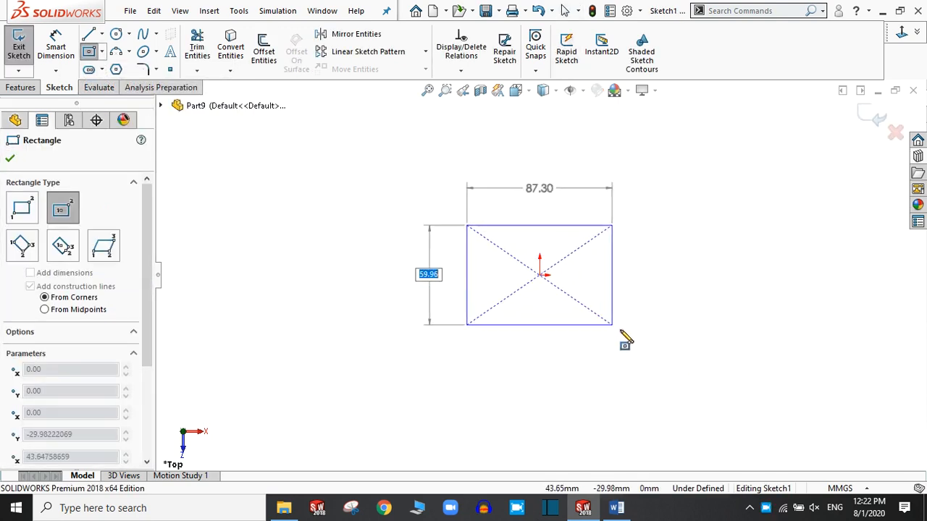
pyautogui.click(648, 354)
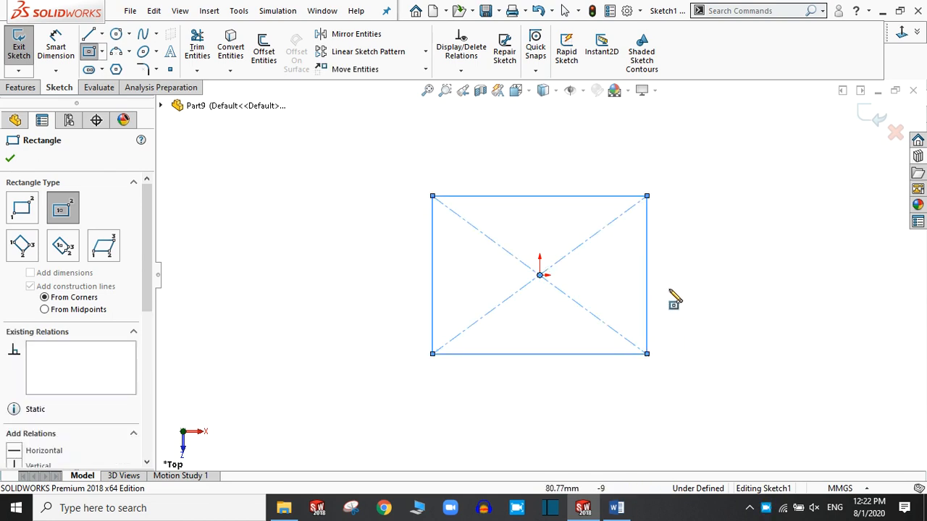
pyautogui.click(11, 160)
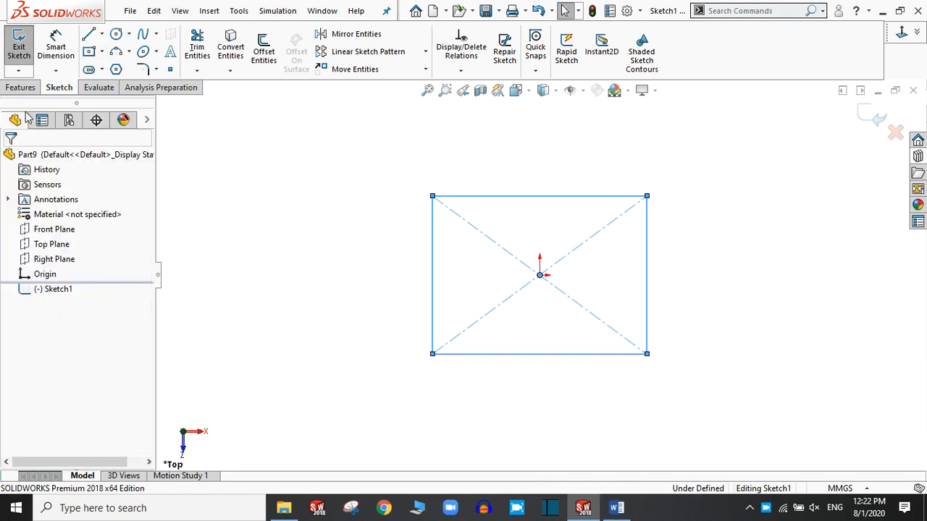
# Dimension the top edge of the rectangle and set its length to 100 mm.
pyautogui.click(52, 45)
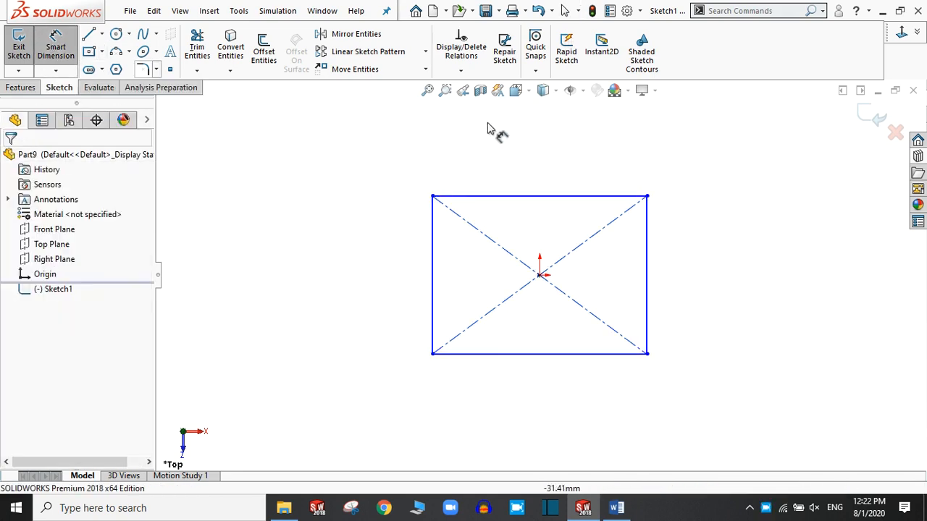
pyautogui.click(522, 197)
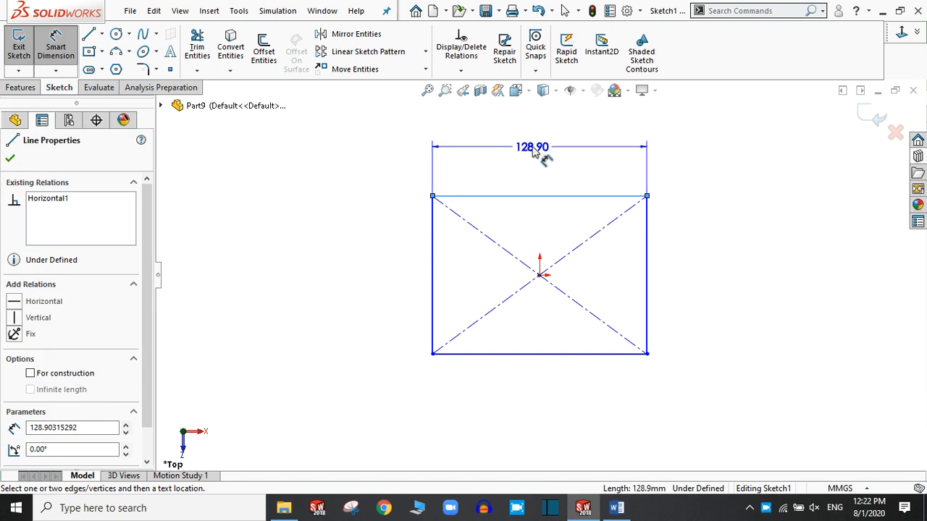
pyautogui.click(534, 150)
pyautogui.write('100')
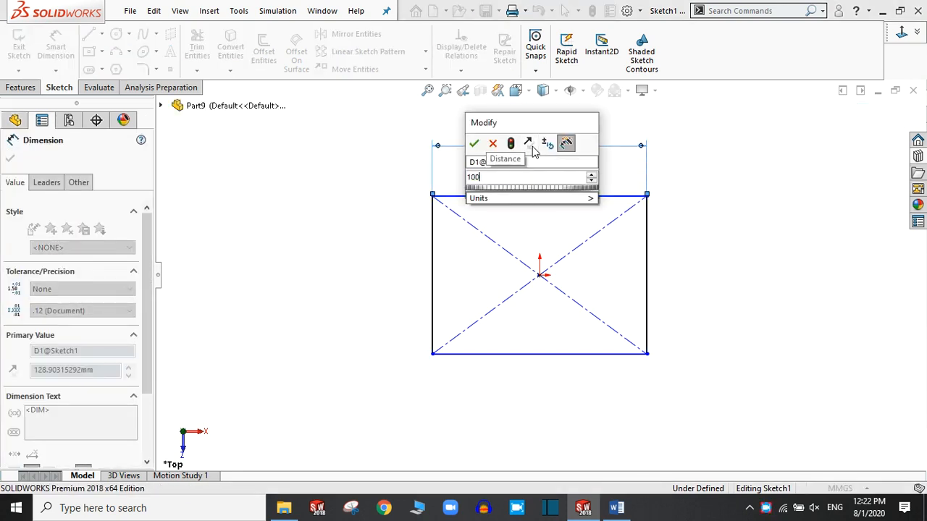
pyautogui.press('Return')
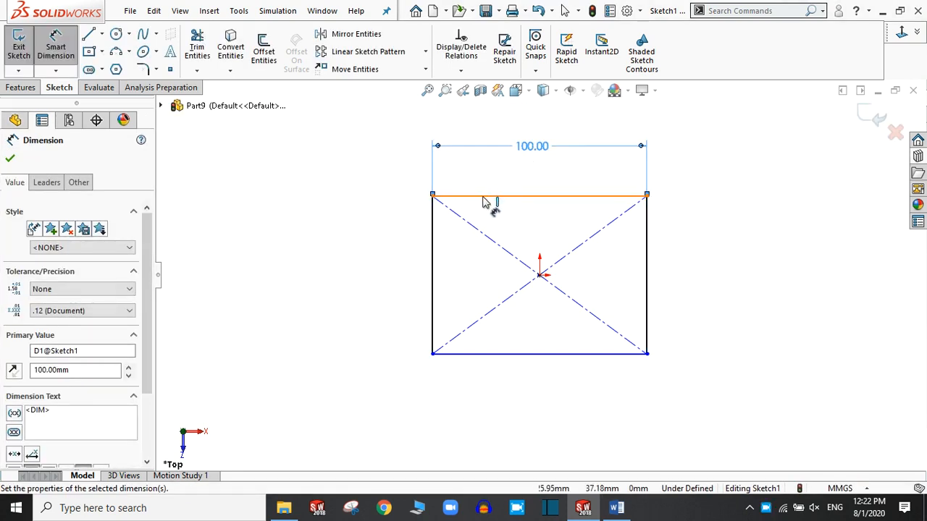
# Dimension the rectangle's height between its left corners as 50 mm and reposition the 100 mm width dimension above the rectangle.
pyautogui.click(436, 202)
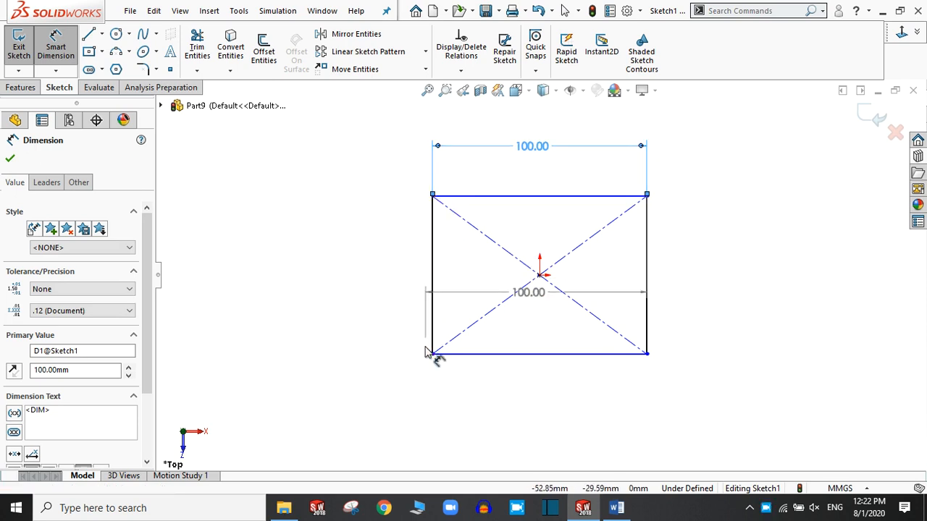
pyautogui.moveTo(432, 354); pyautogui.dragTo(432, 354)
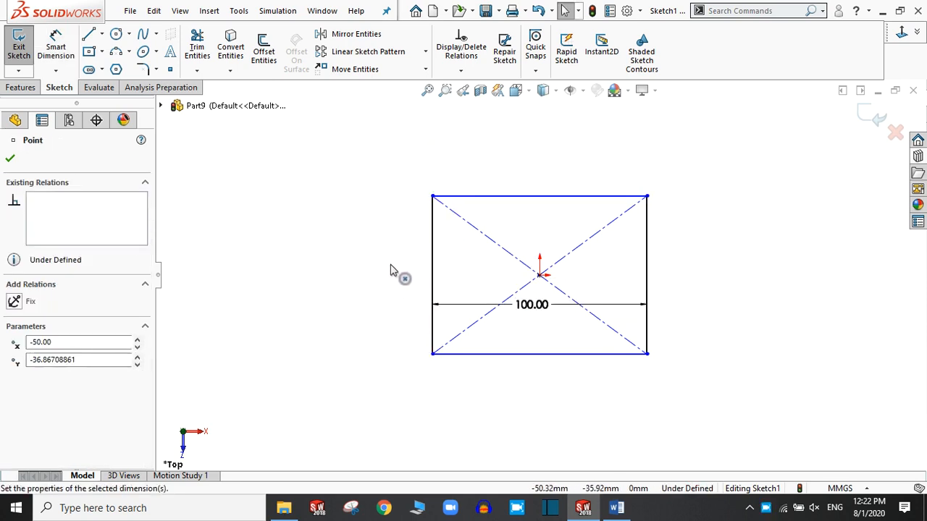
pyautogui.click(50, 48)
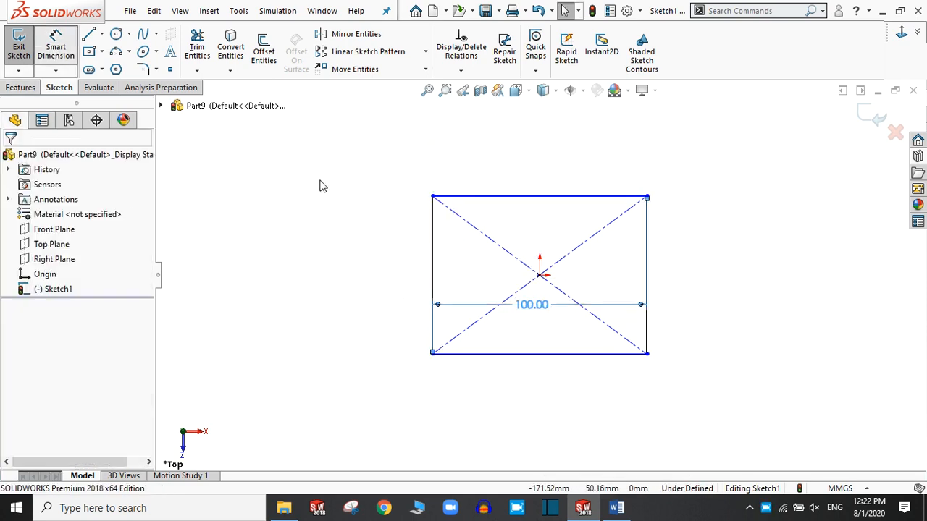
pyautogui.click(432, 198)
pyautogui.click(433, 354)
pyautogui.click(378, 267)
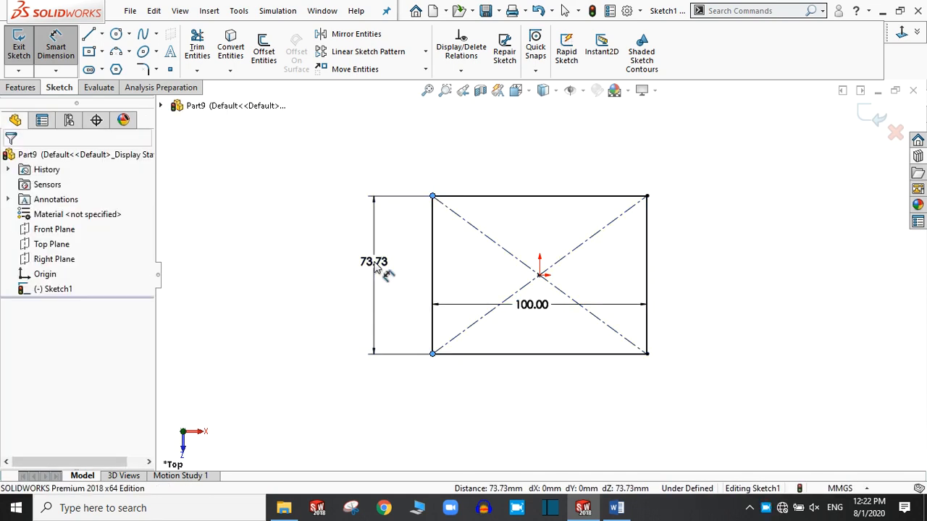
pyautogui.write('50')
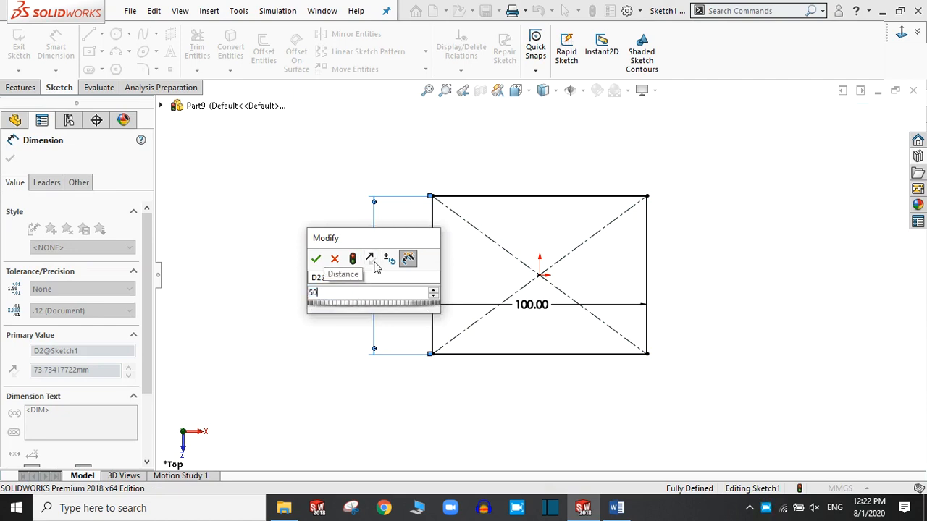
pyautogui.click(316, 258)
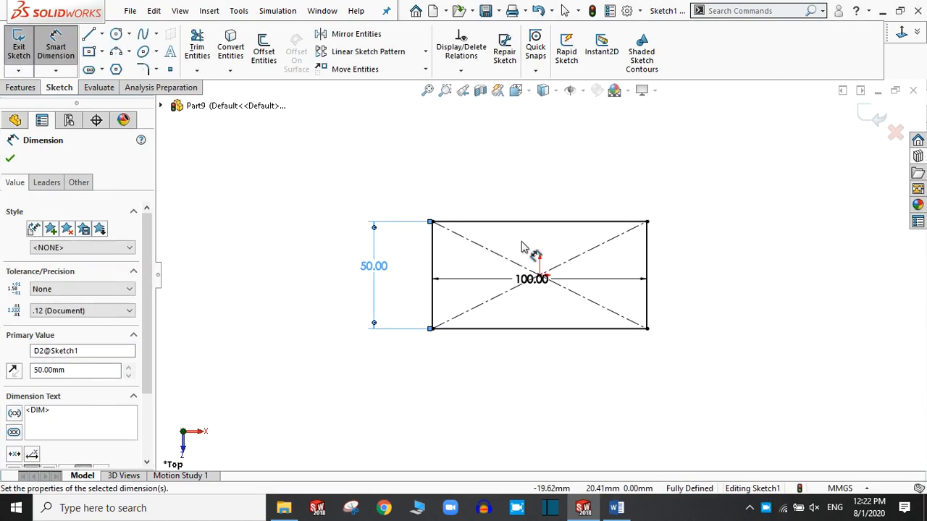
pyautogui.moveTo(563, 286); pyautogui.dragTo(572, 165)
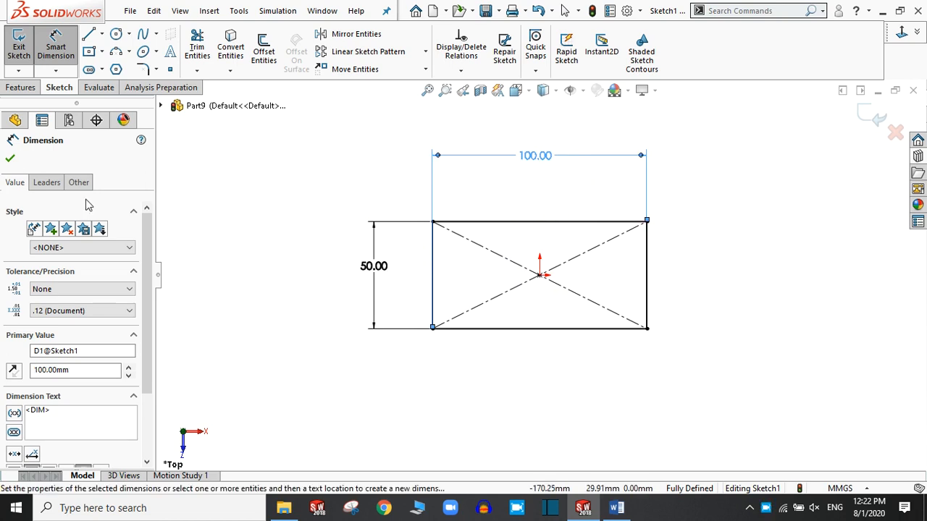
pyautogui.click(10, 160)
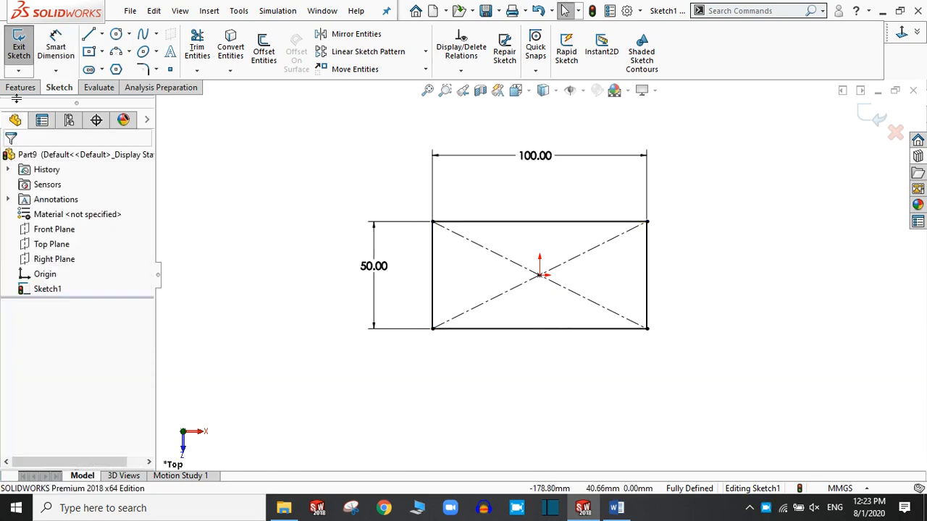
# Extrude the rectangle sketch into a solid plate with a blind depth of 10 mm.
pyautogui.click(20, 87)
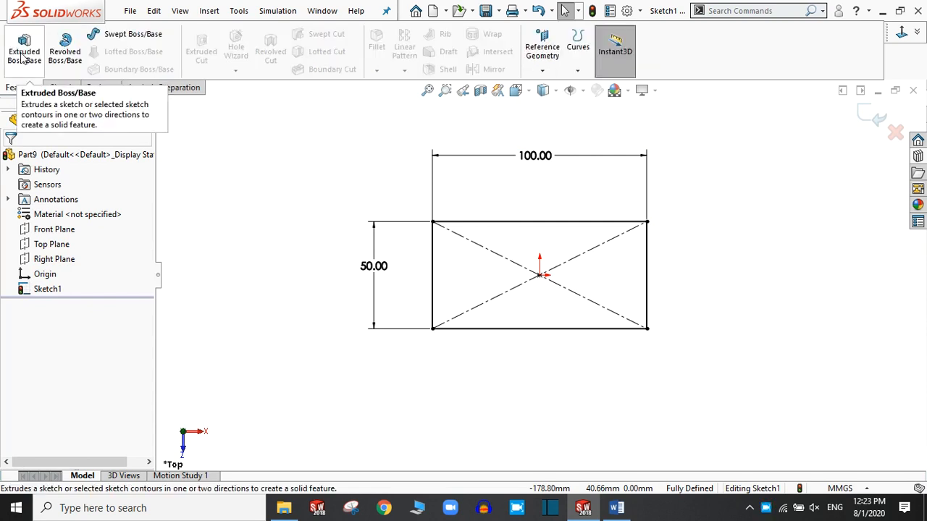
pyautogui.click(23, 48)
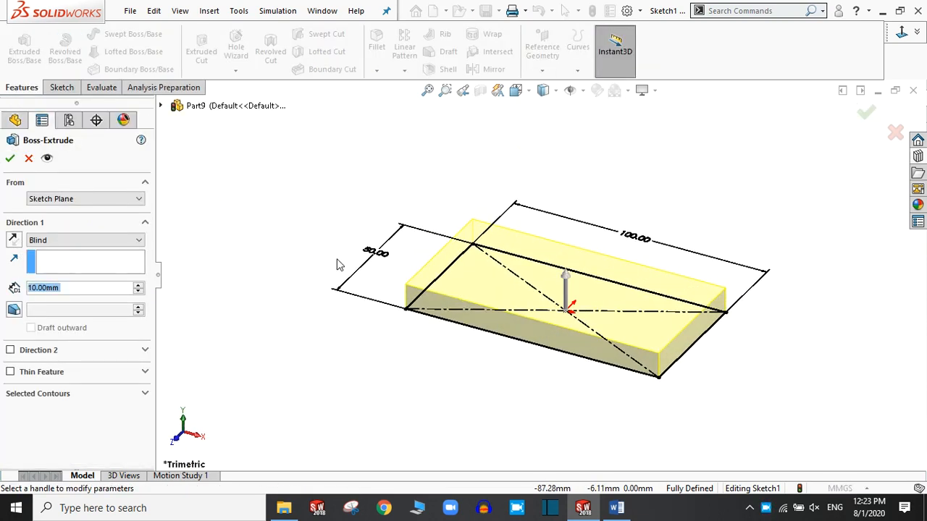
pyautogui.click(11, 160)
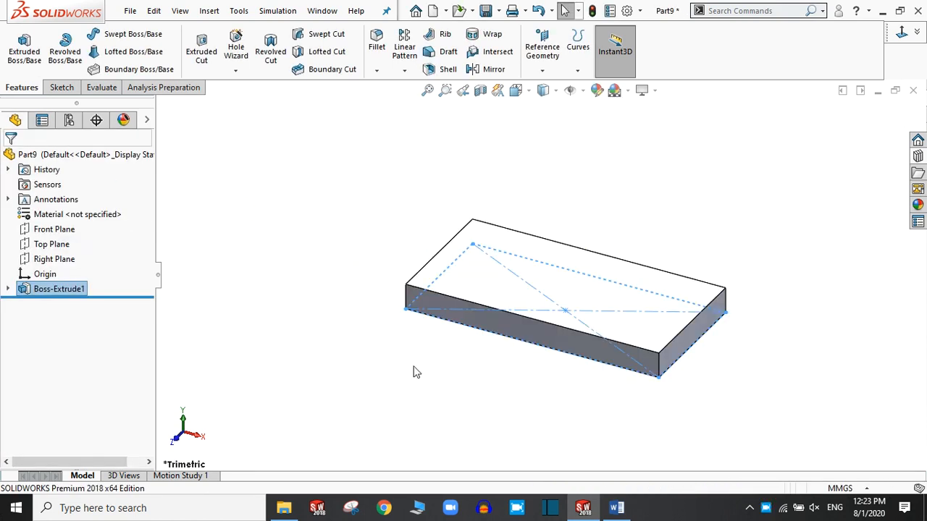
pyautogui.click(488, 389)
pyautogui.scroll(3, 565, 358)
pyautogui.scroll(-3, 557, 325)
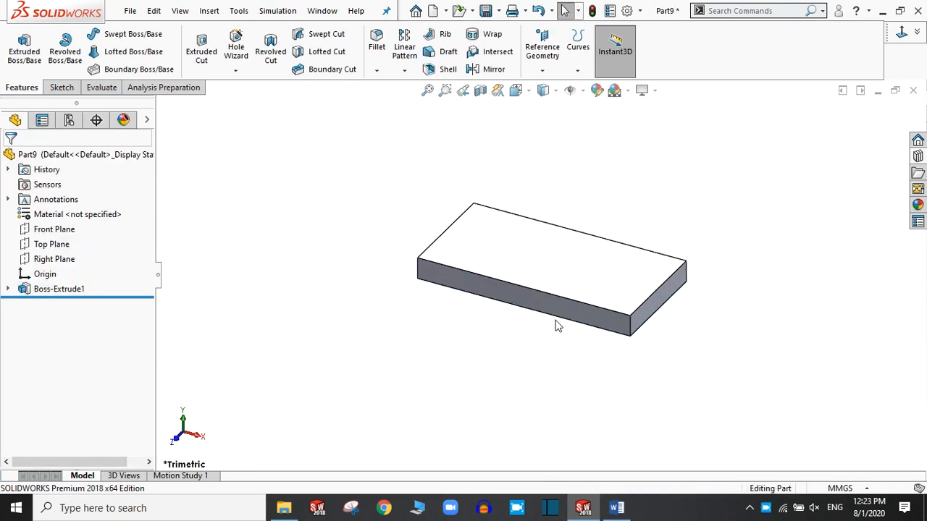
pyautogui.scroll(2, 539, 275)
pyautogui.scroll(-3, 545, 226)
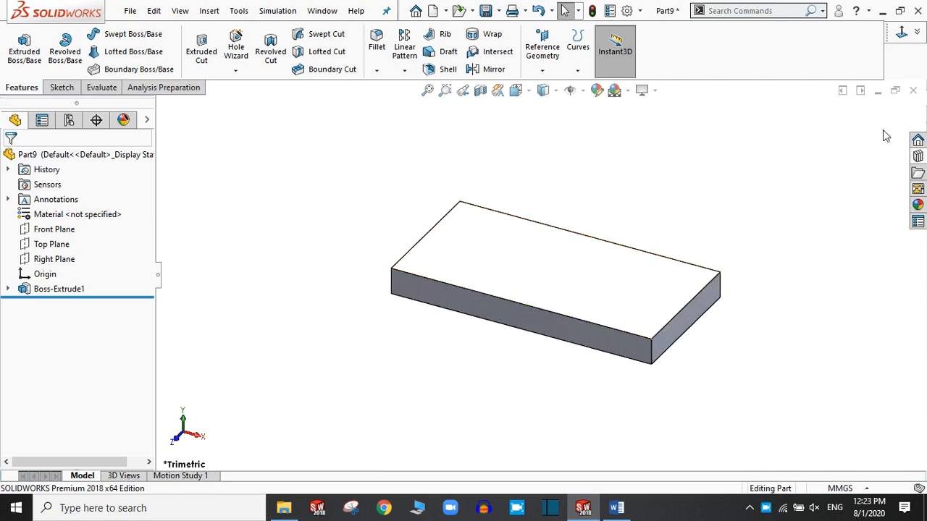
# Undo the plate extrusion and its rectangle sketch so the part is empty.
pyautogui.click(40, 290)
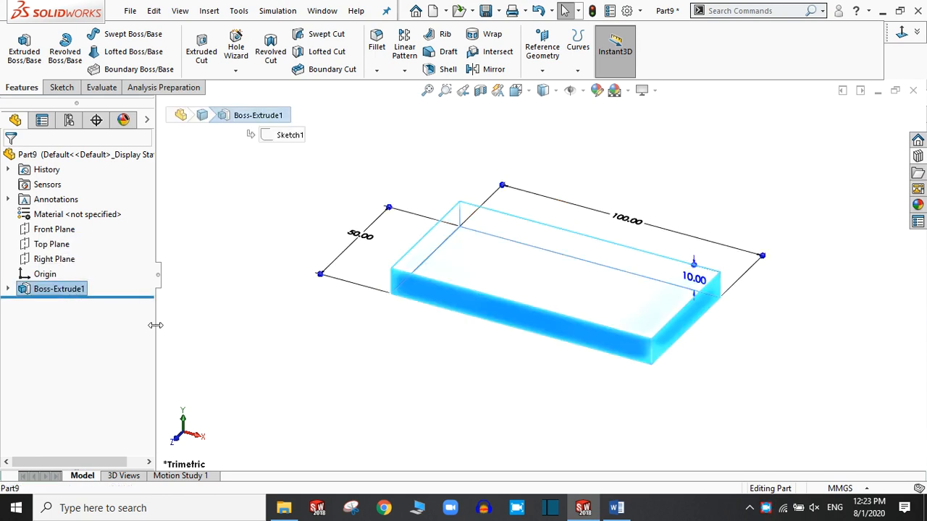
pyautogui.hotkey('ctrl', 'z')
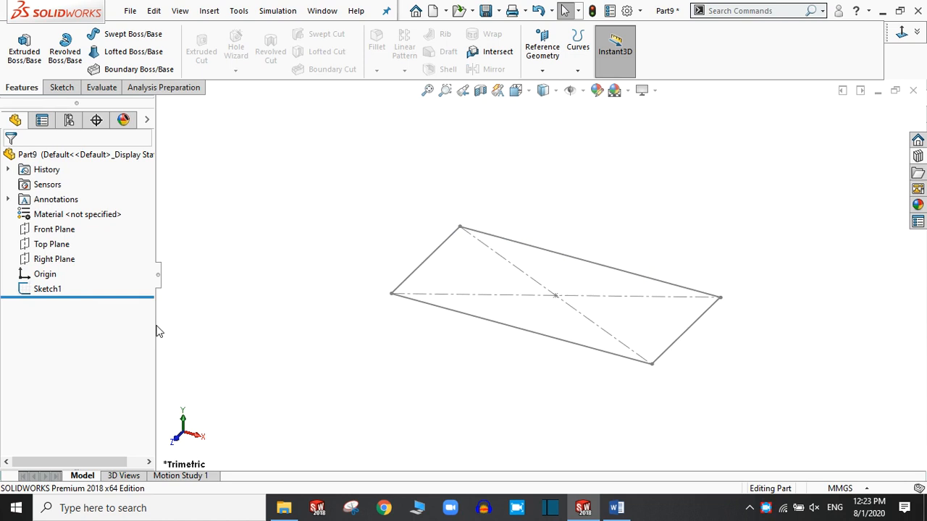
pyautogui.click(59, 294)
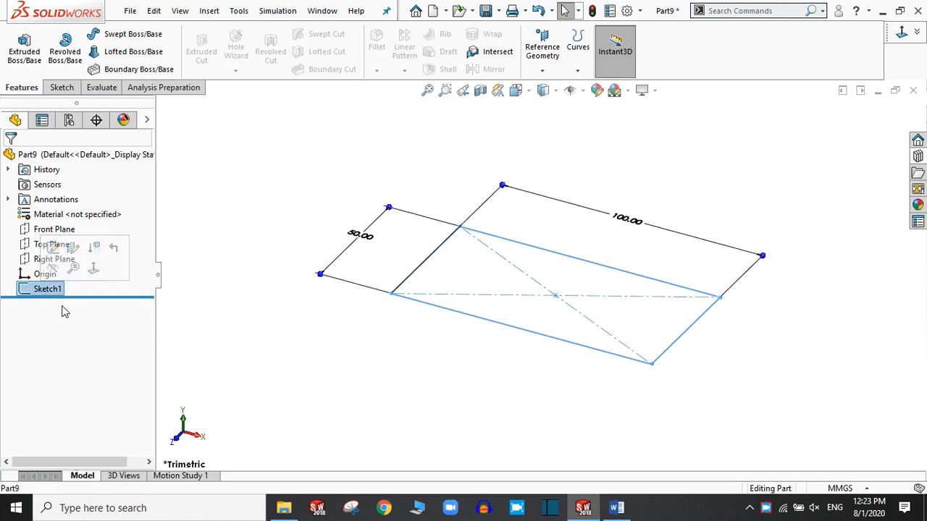
pyautogui.hotkey('ctrl', 'z')
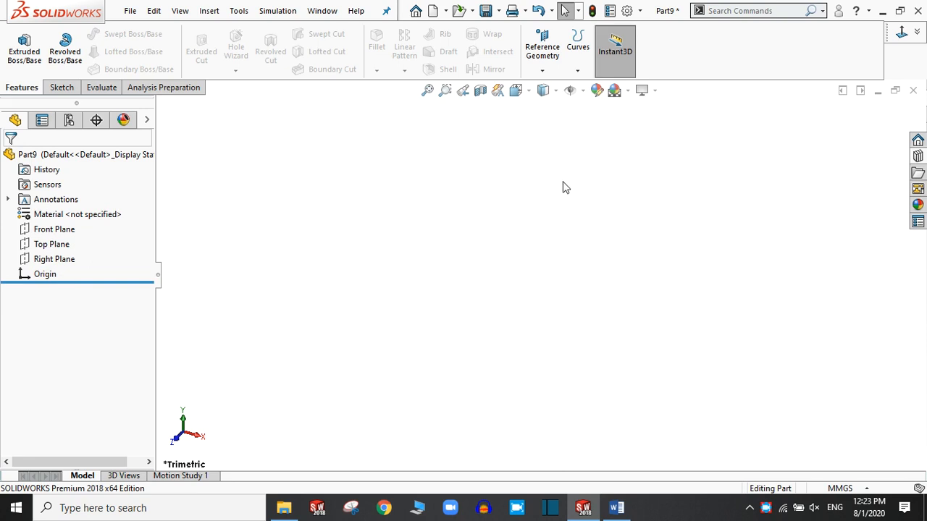
# Start a new sketch on the Top Plane and draw a center rectangle about 85 mm wide, centred on the origin.
pyautogui.click(42, 249)
pyautogui.click(115, 225)
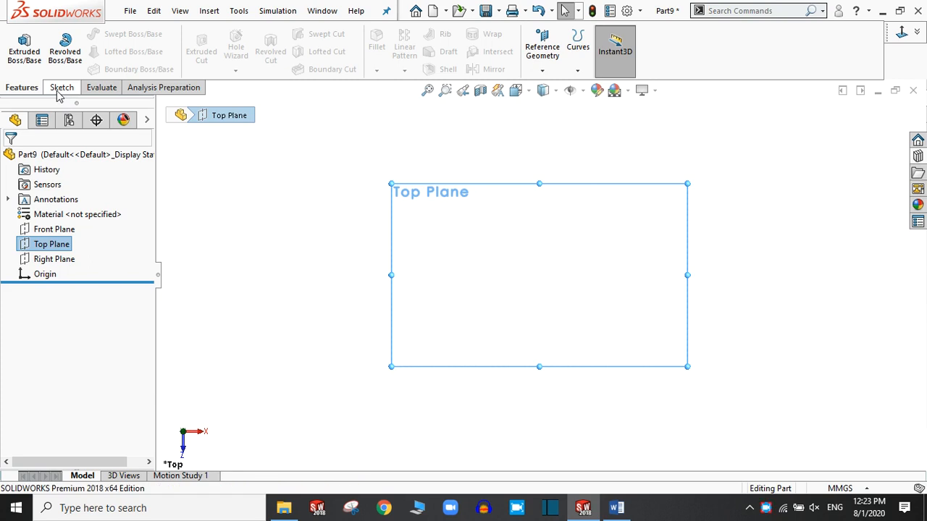
pyautogui.click(23, 54)
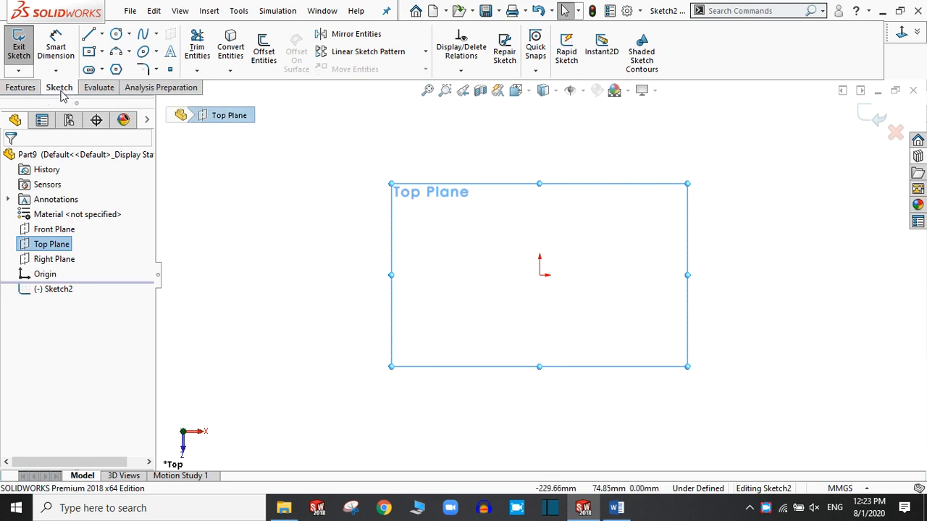
pyautogui.click(103, 52)
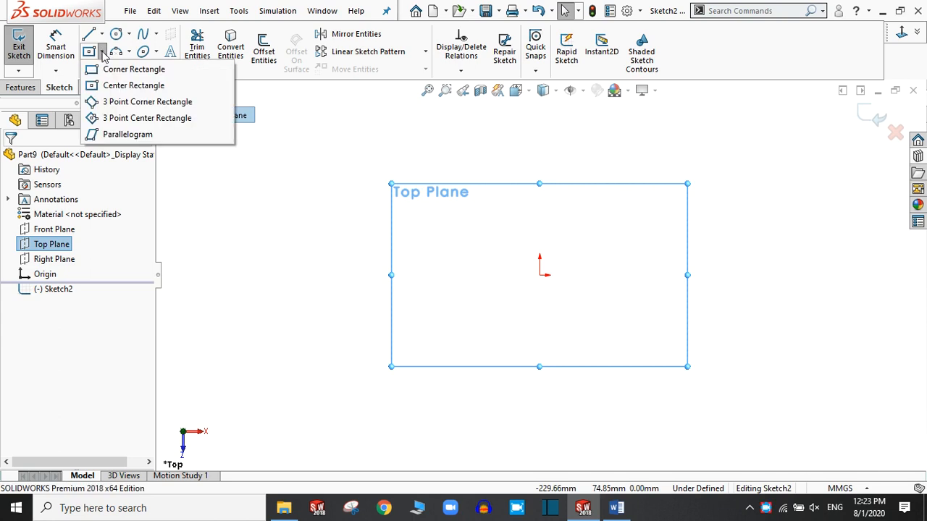
pyautogui.click(108, 86)
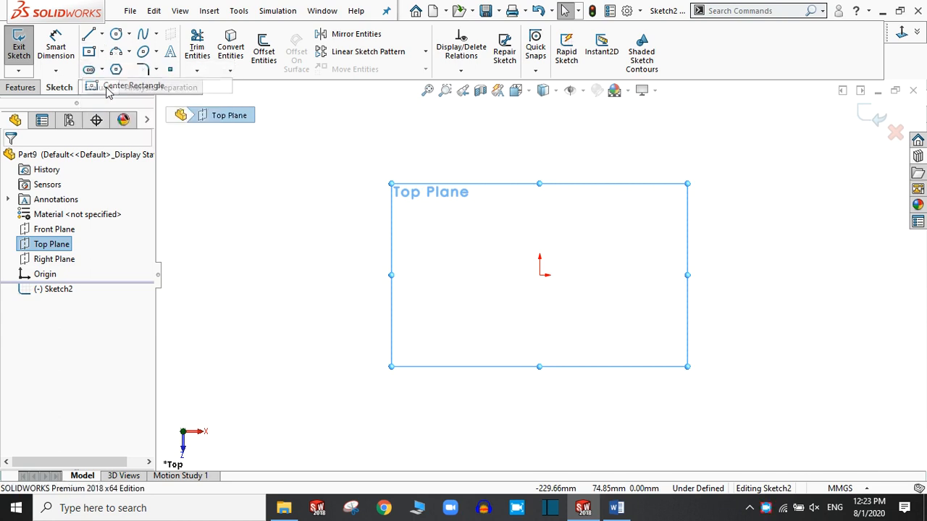
pyautogui.click(540, 276)
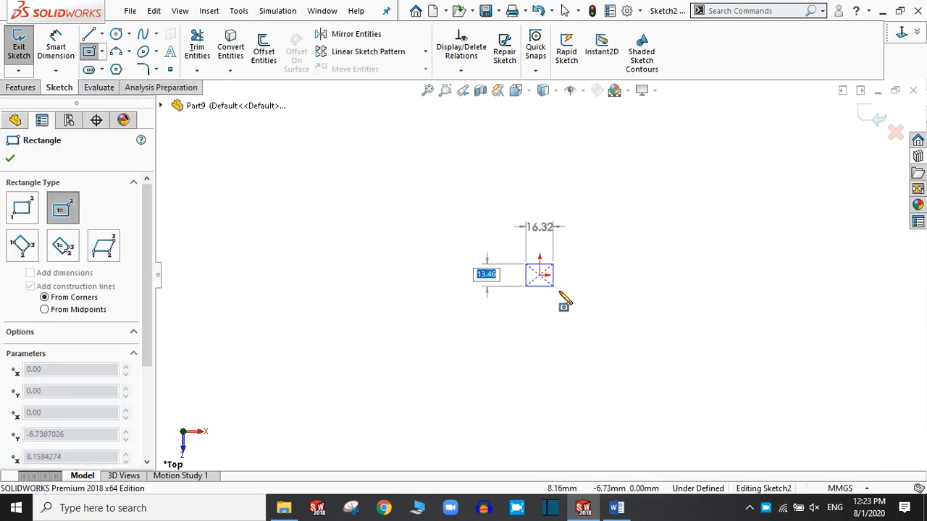
pyautogui.click(610, 339)
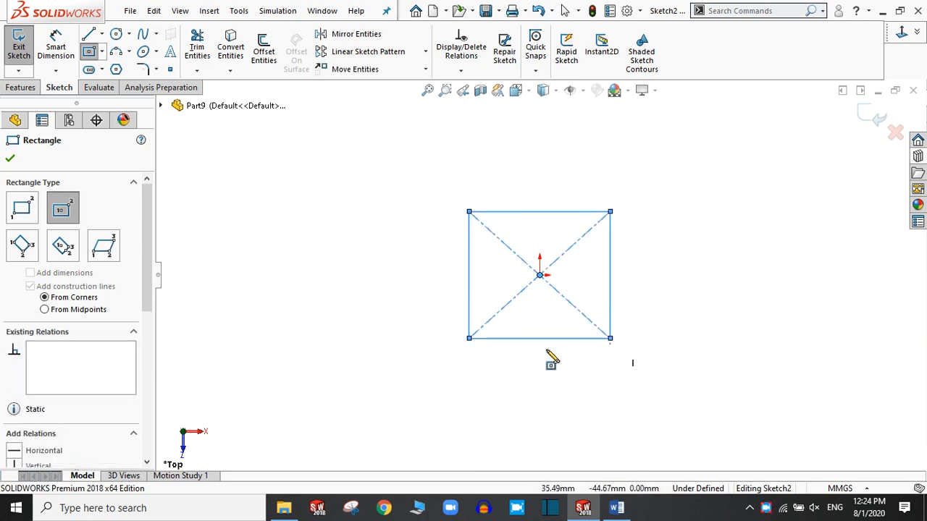
pyautogui.click(11, 161)
# Dimension the new rectangle's top edge and set its width to 100 mm.
pyautogui.click(56, 45)
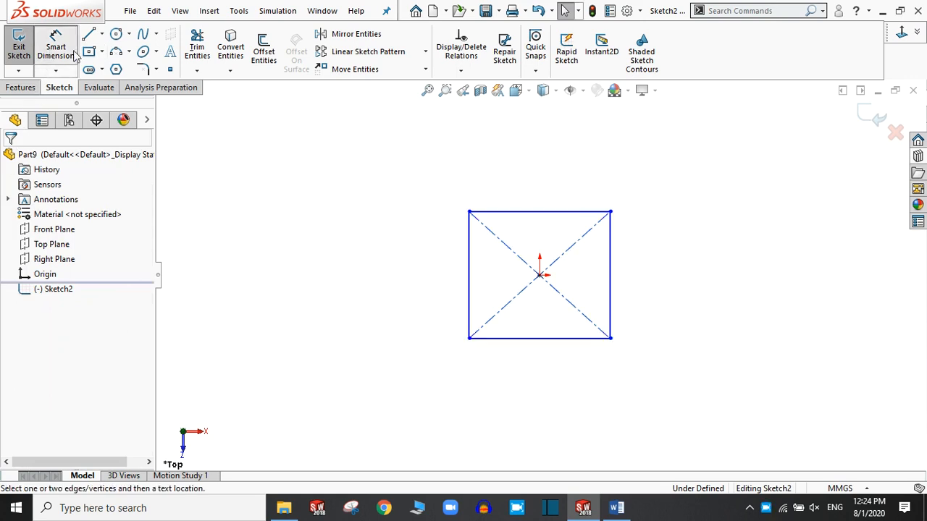
pyautogui.click(539, 213)
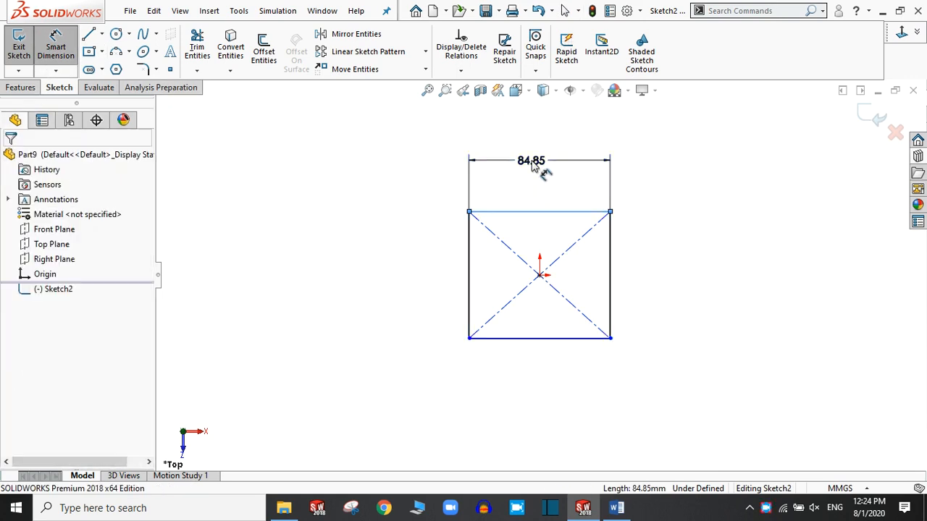
pyautogui.click(532, 165)
pyautogui.write('100')
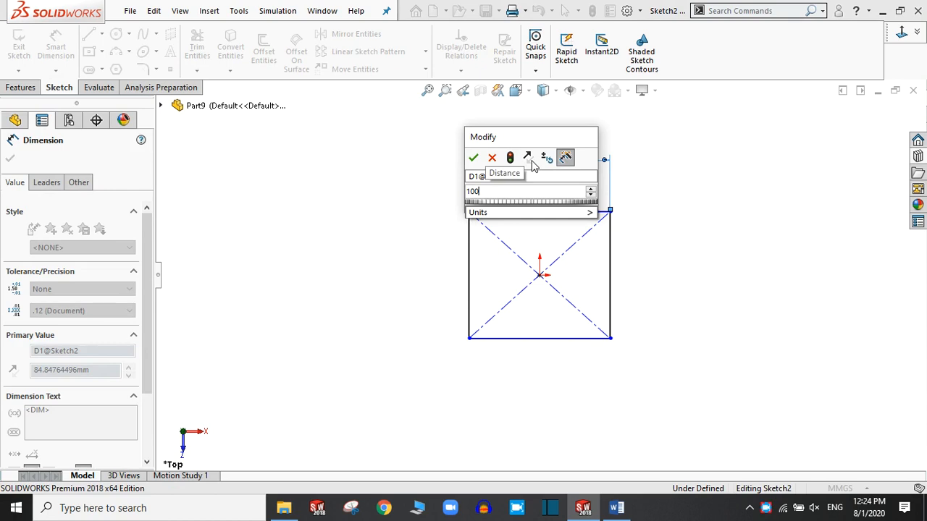
pyautogui.press('Return')
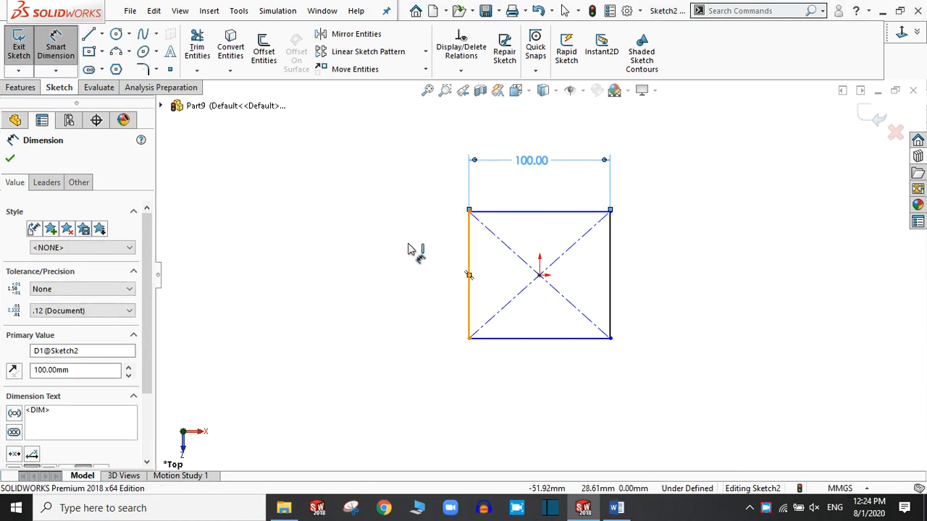
# Dimension the rectangle's left vertical edge and set its length to 50 mm.
pyautogui.click(469, 274)
pyautogui.click(371, 260)
pyautogui.write('50')
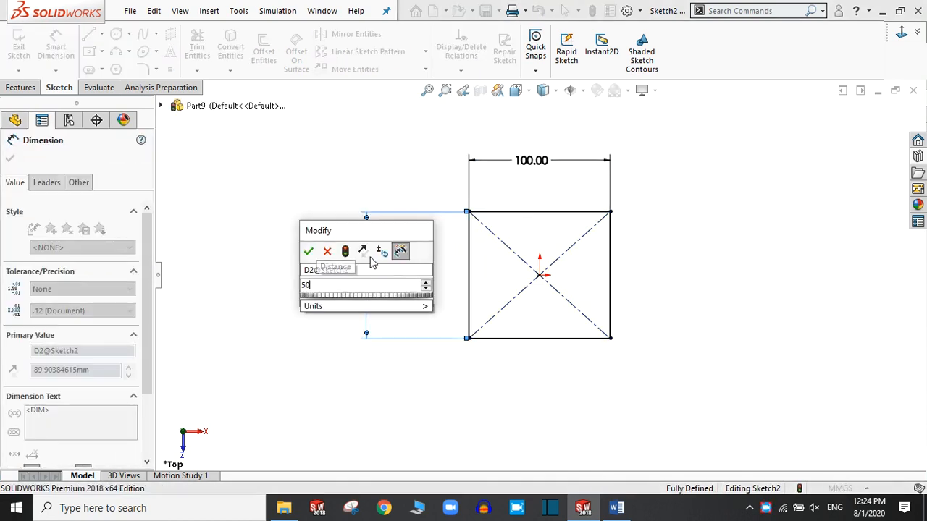
pyautogui.press('Return')
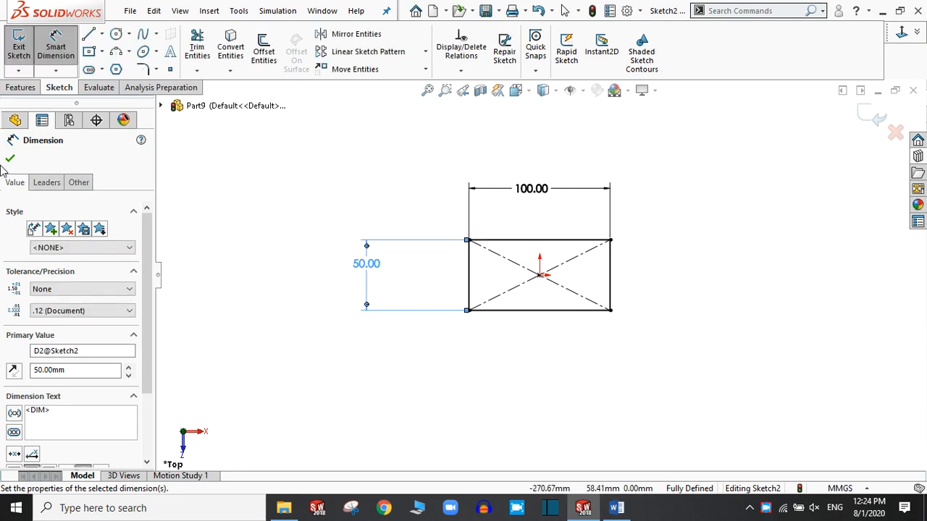
pyautogui.click(8, 160)
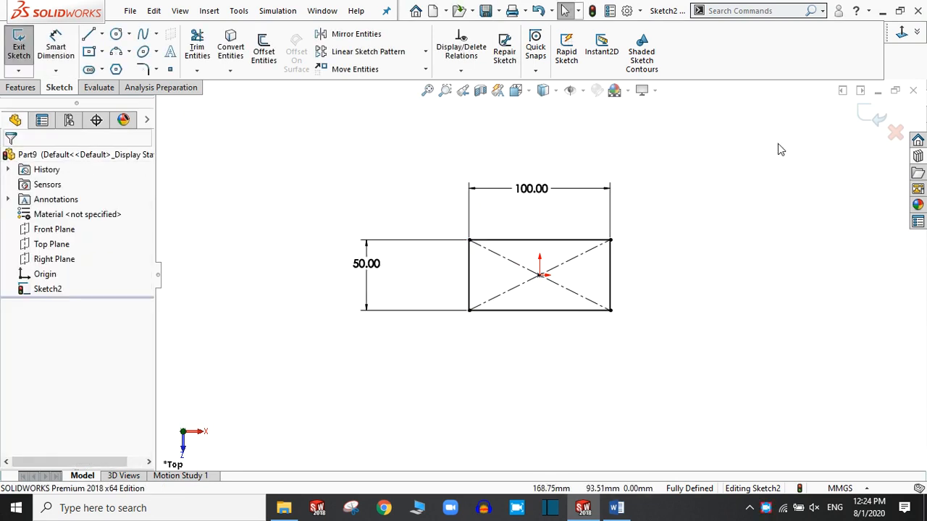
# Finish the sketch and extrude the rectangle into a solid plate with a blind depth of 10 mm.
pyautogui.click(868, 118)
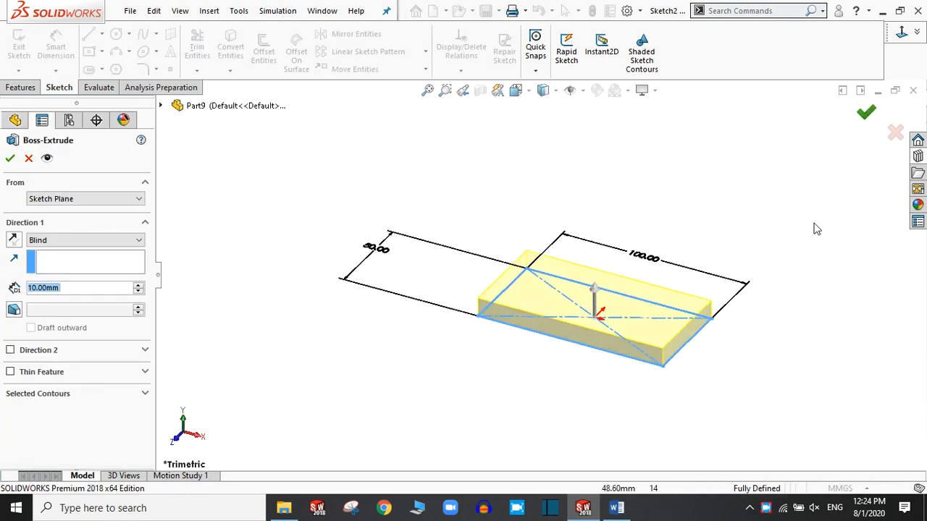
pyautogui.scroll(3, 650, 354)
pyautogui.scroll(-2, 631, 327)
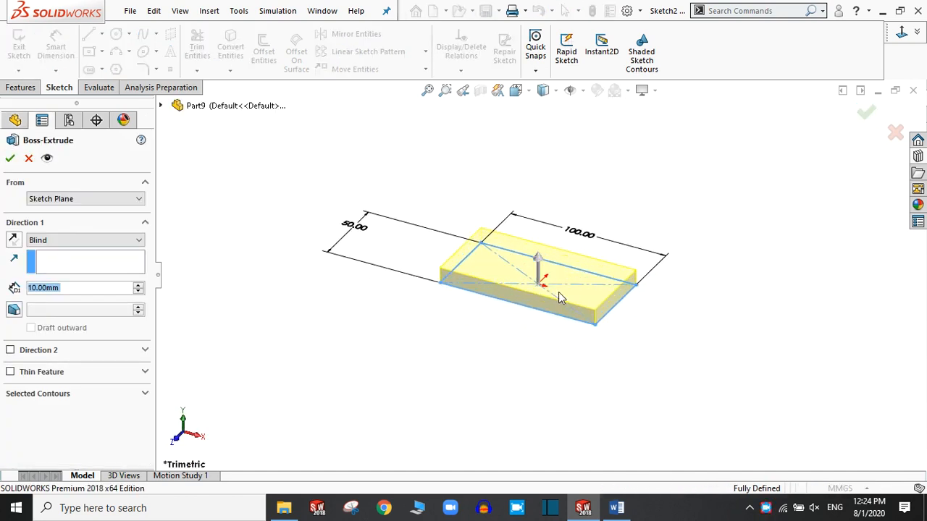
pyautogui.scroll(-1, 543, 289)
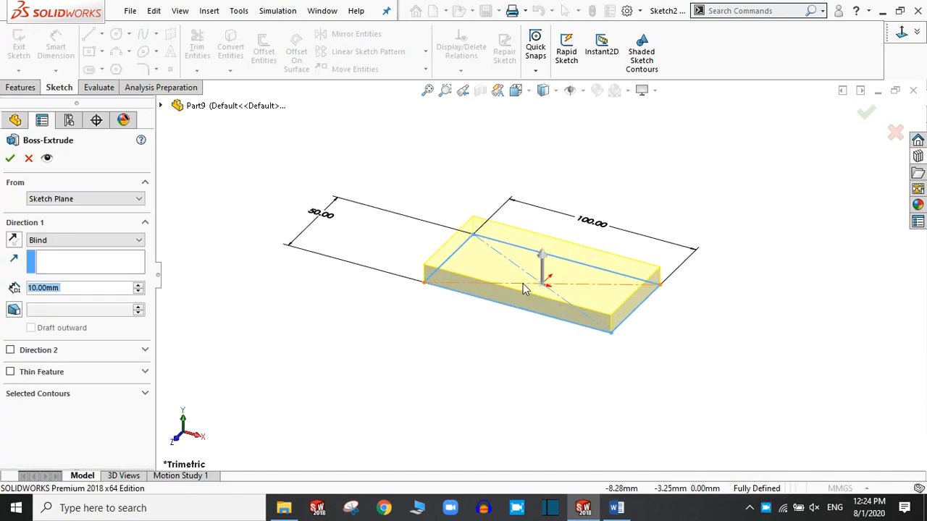
pyautogui.click(10, 159)
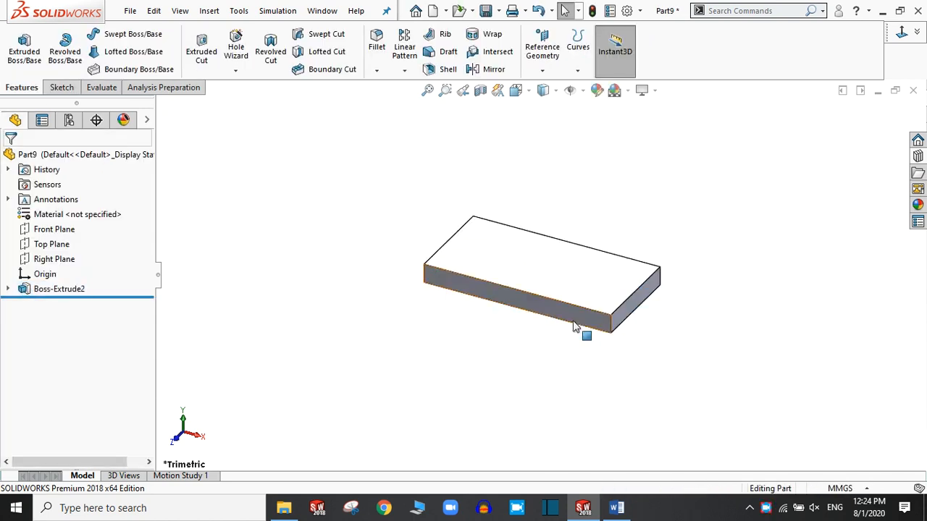
# Edit the plate's extrusion and set its blind depth to 20 mm.
pyautogui.scroll(-3, 543, 275)
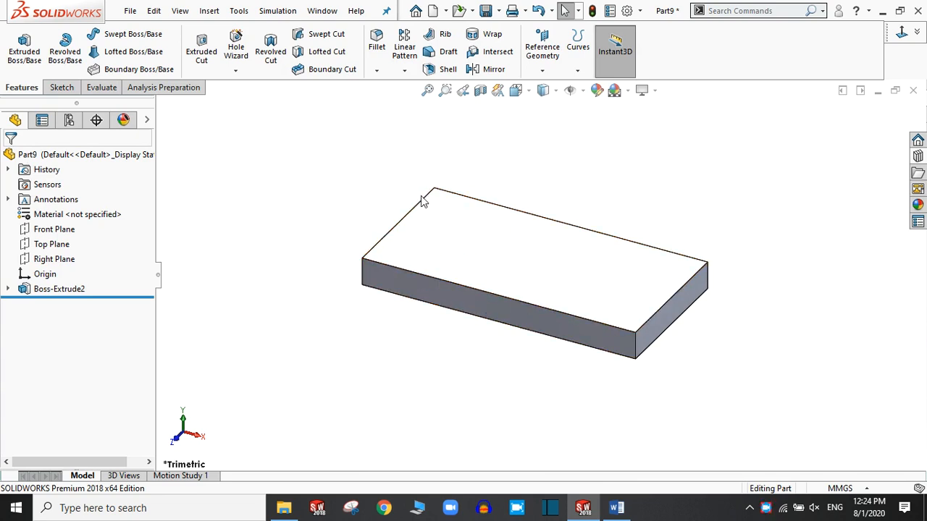
pyautogui.click(36, 293)
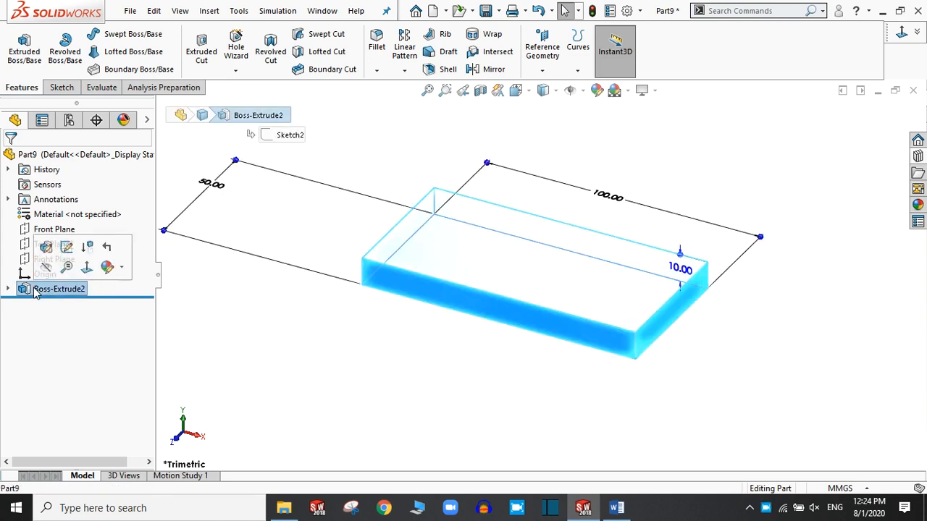
pyautogui.click(45, 249)
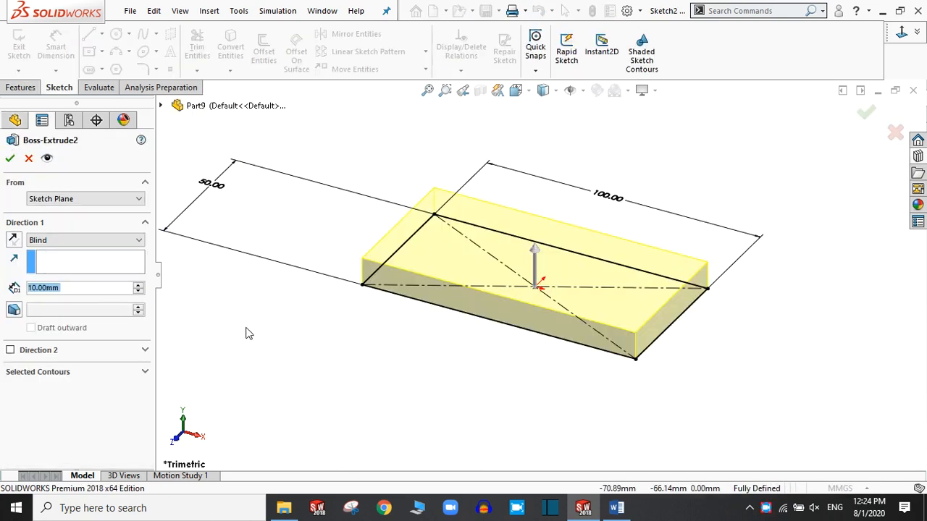
pyautogui.click(90, 288)
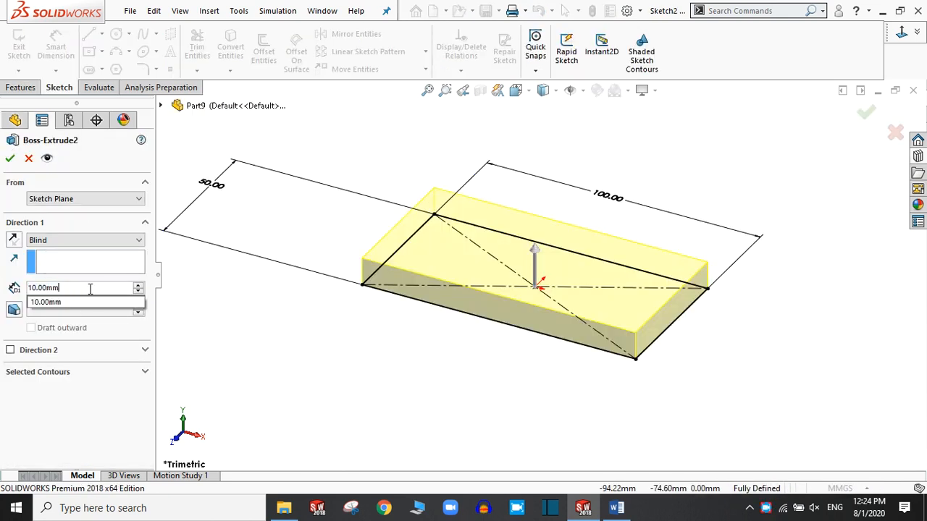
pyautogui.moveTo(41, 289); pyautogui.dragTo(21, 294)
pyautogui.write('20')
pyautogui.press('Return')
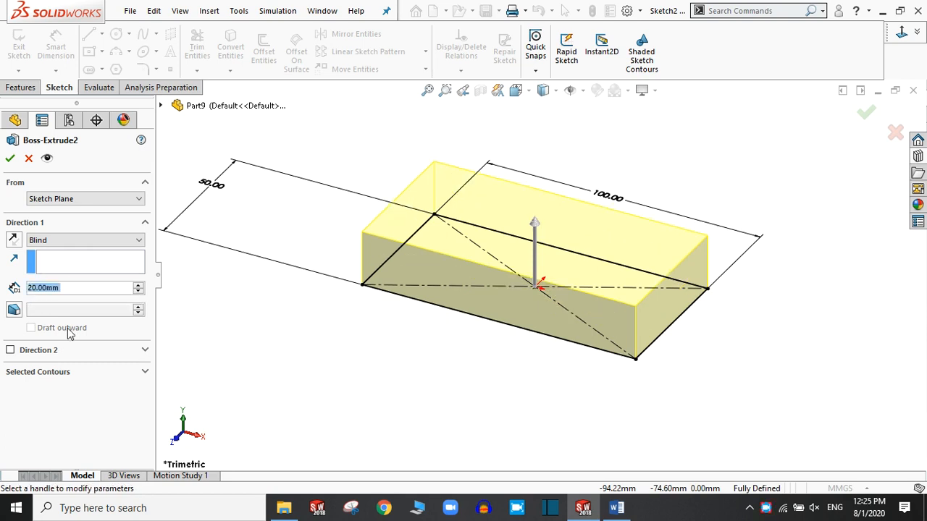
pyautogui.click(9, 160)
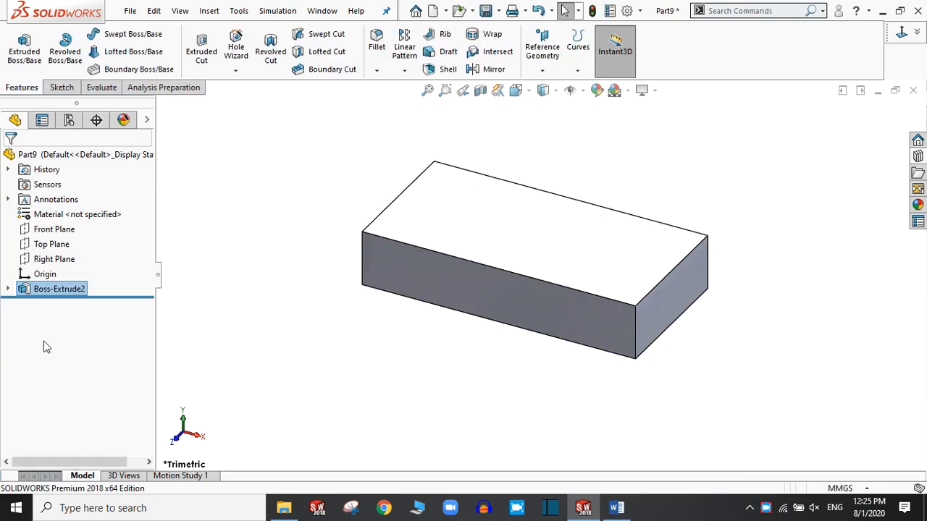
# Reopen the plate's extrusion for editing and turn on a 20° draft for its side faces.
pyautogui.click(38, 289)
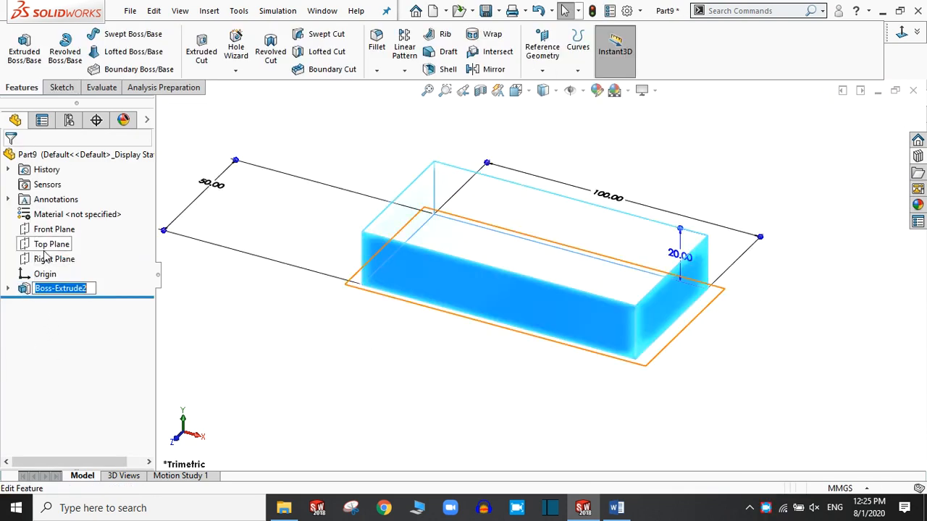
pyautogui.click(27, 290)
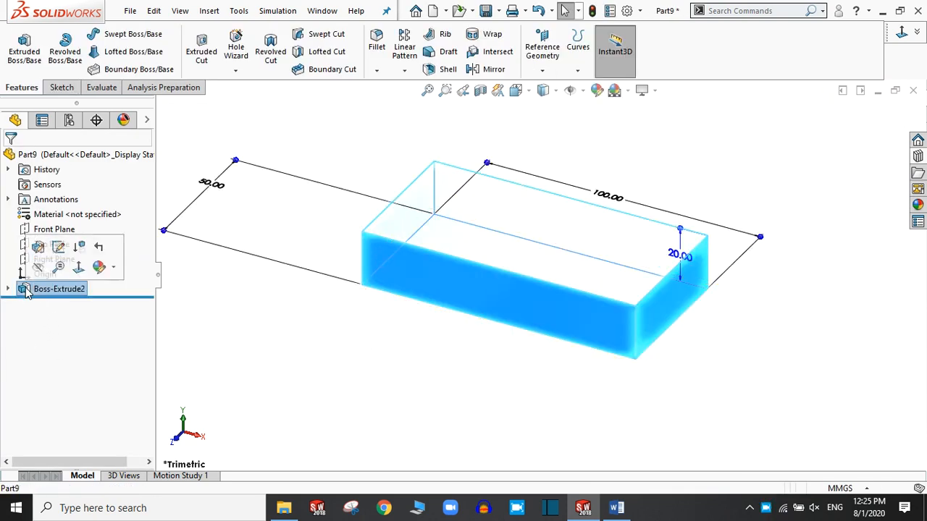
pyautogui.click(38, 248)
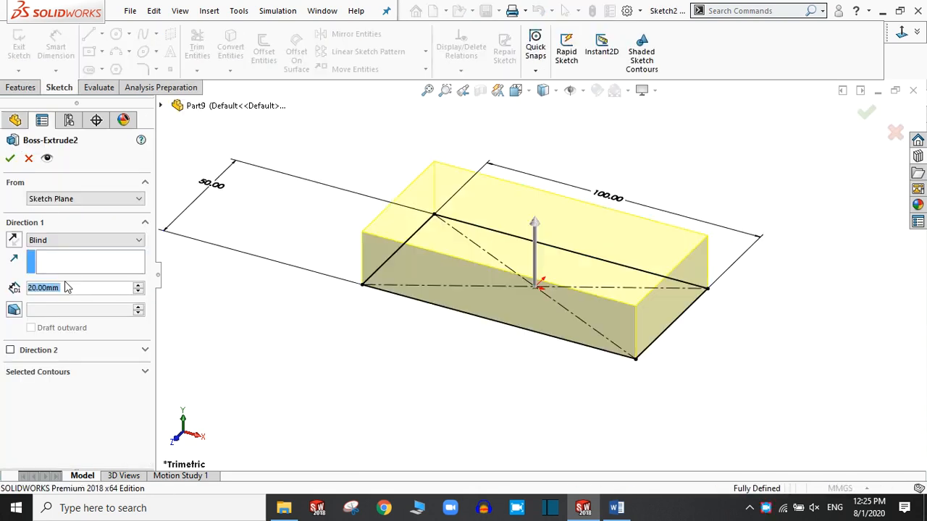
pyautogui.click(14, 310)
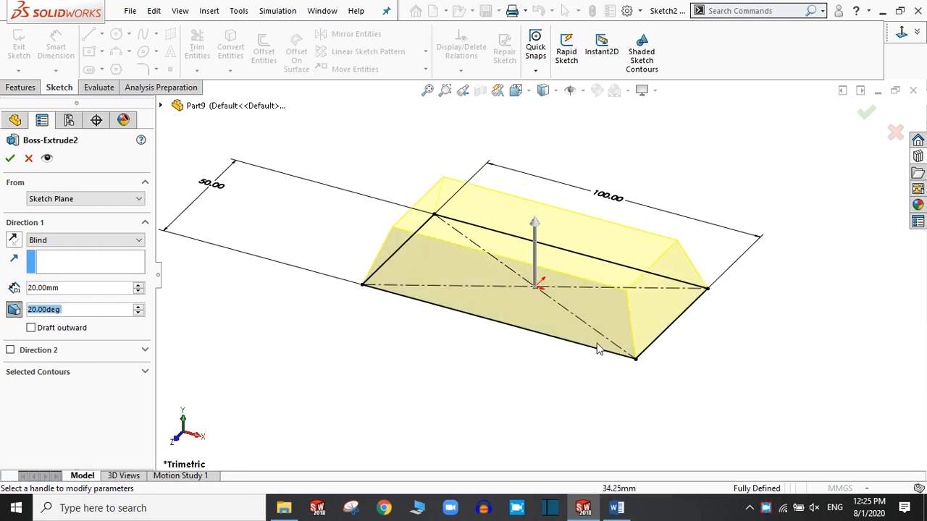
pyautogui.scroll(-2, 569, 321)
pyautogui.scroll(3, 547, 271)
pyautogui.scroll(-1, 545, 270)
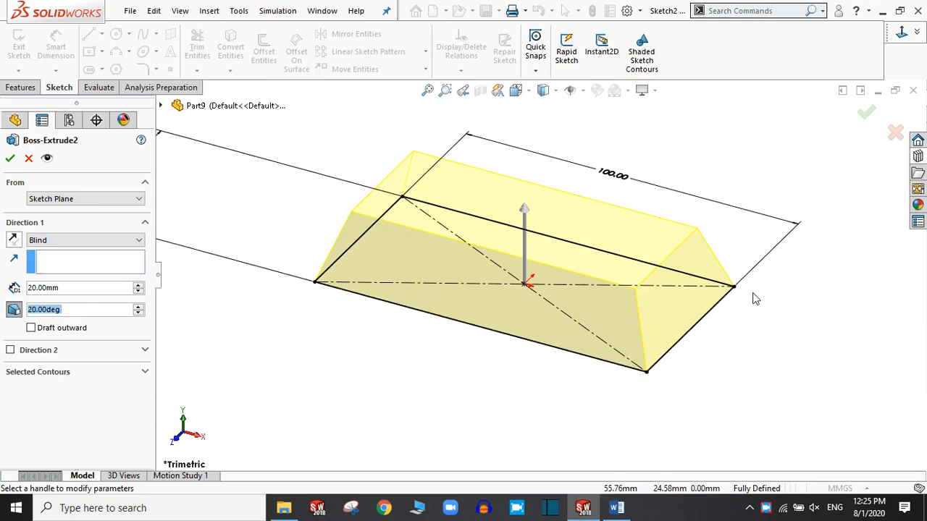
# Switch the extrusion's draft to outward and apply it to the plate.
pyautogui.click(31, 329)
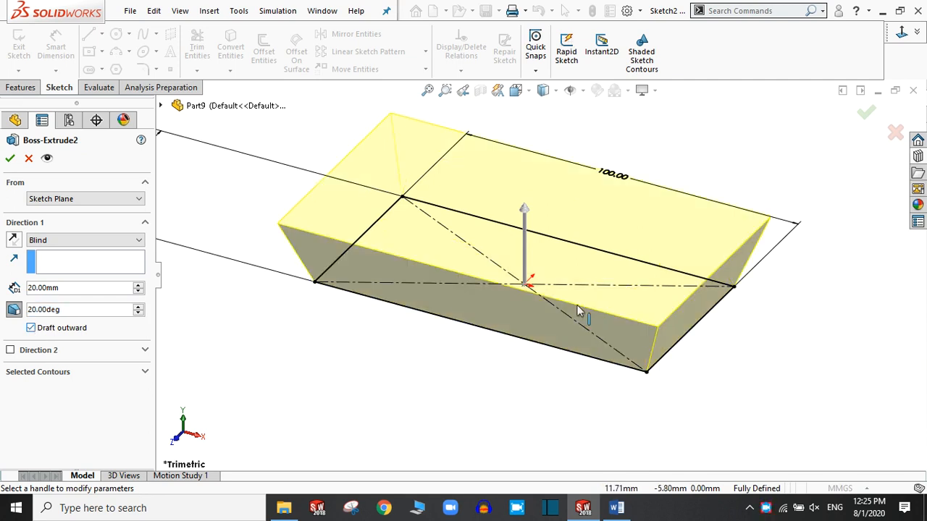
pyautogui.moveTo(652, 356); pyautogui.dragTo(636, 297, button='middle')
pyautogui.moveTo(647, 313); pyautogui.dragTo(621, 311, button='middle')
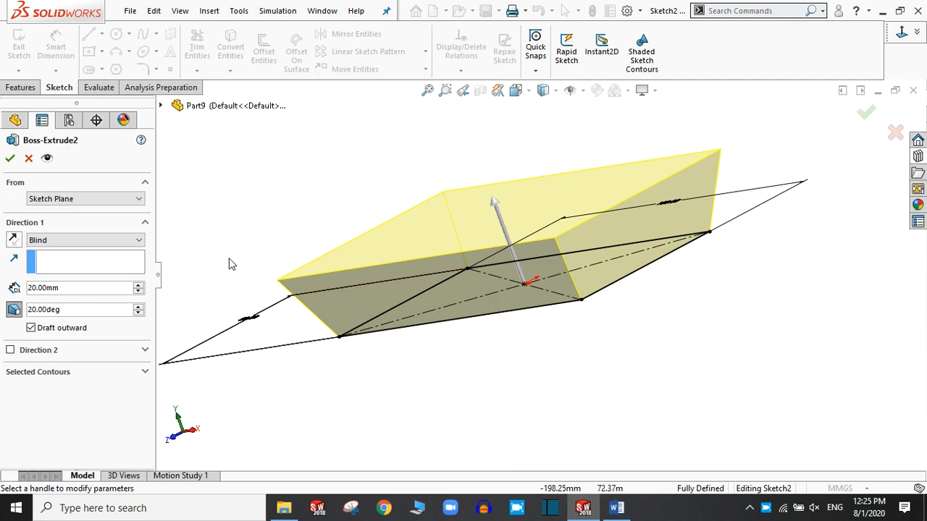
pyautogui.click(10, 160)
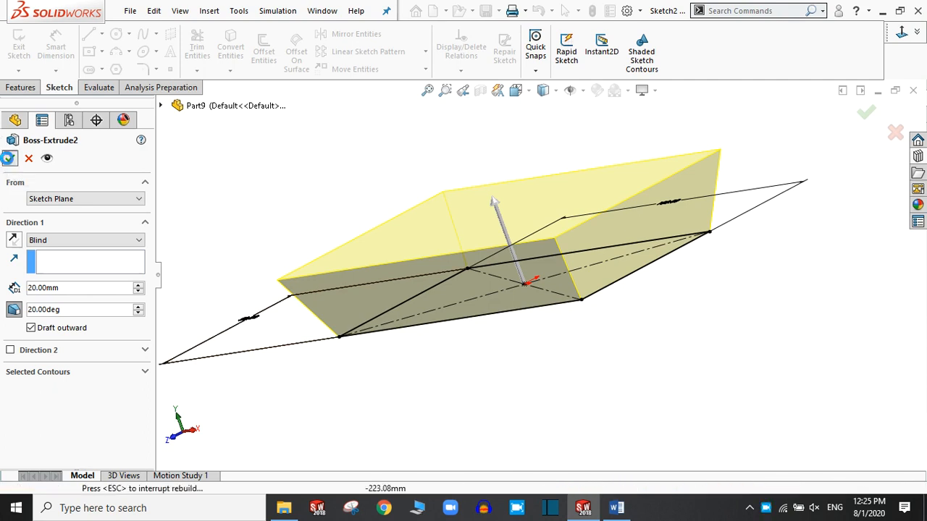
pyautogui.moveTo(490, 374); pyautogui.dragTo(638, 374, button='middle')
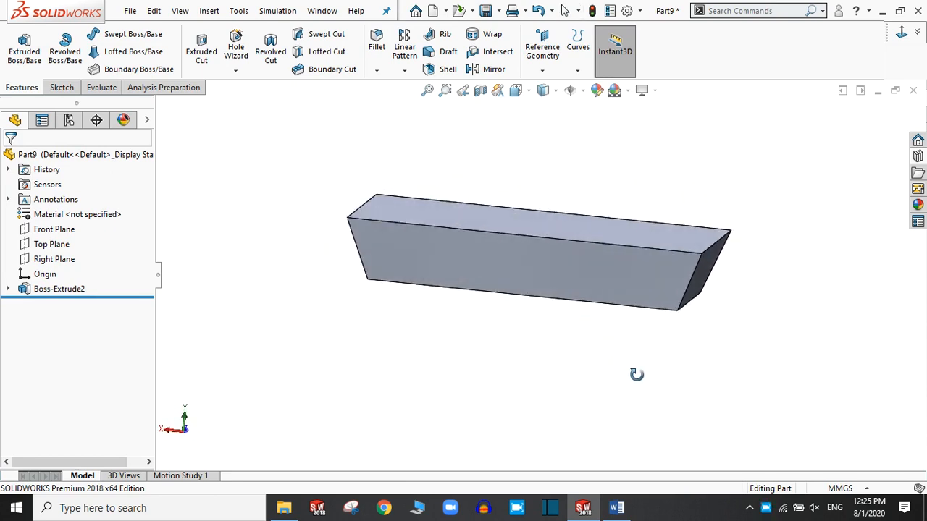
# Edit the plate's extrusion and turn the draft off.
pyautogui.click(30, 291)
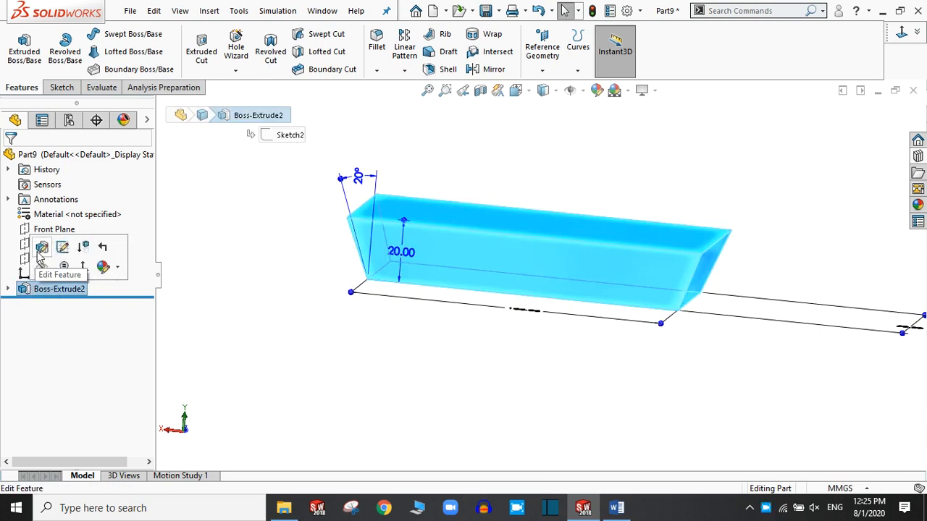
pyautogui.click(41, 251)
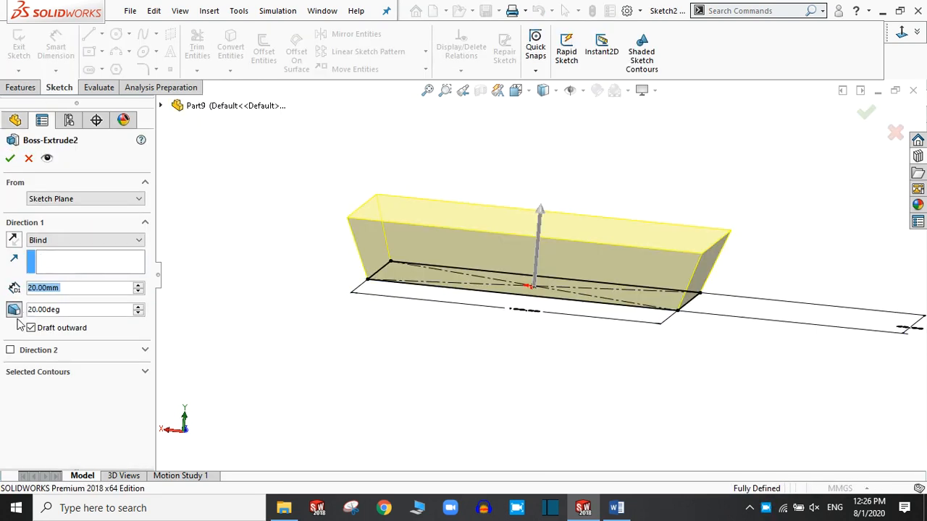
pyautogui.click(13, 311)
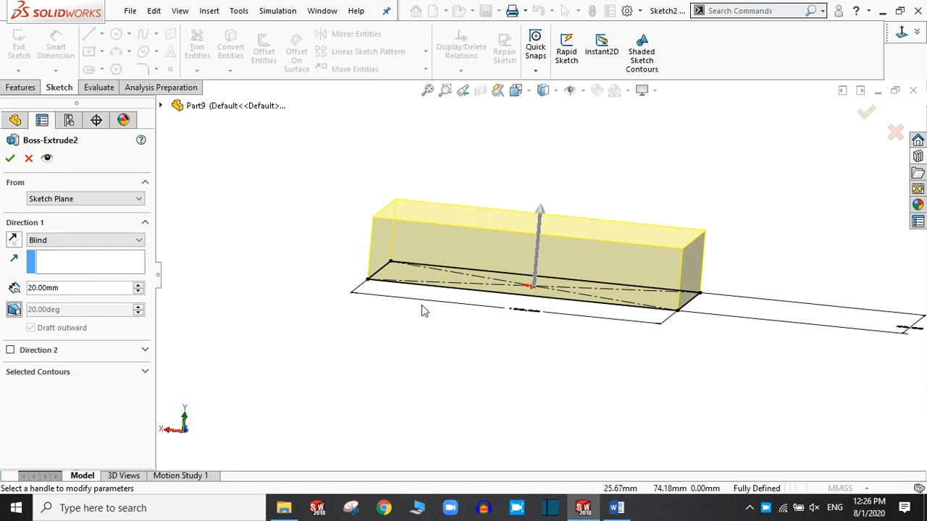
pyautogui.click(11, 159)
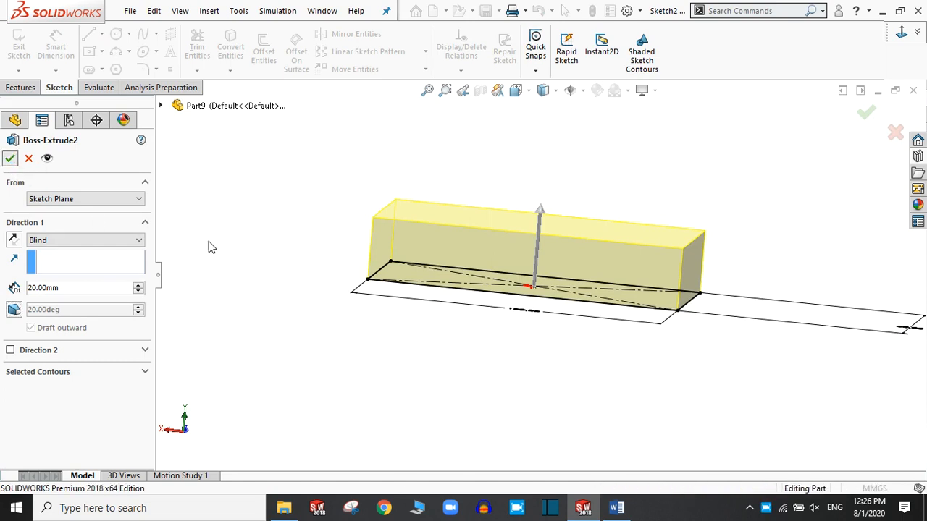
# Start a sketch on the plate's top face and draw a corner rectangle along its left end, spanning the full 50 mm side.
pyautogui.moveTo(572, 217); pyautogui.dragTo(536, 223, button='middle')
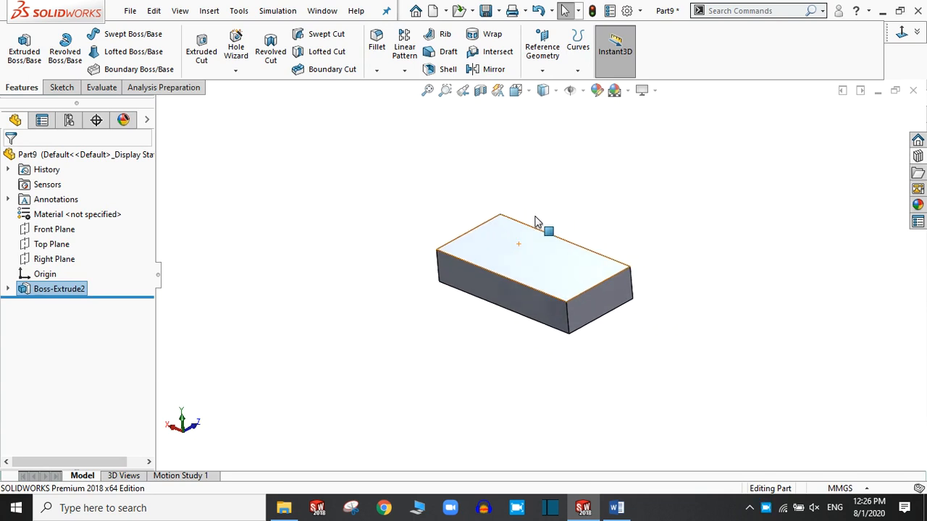
pyautogui.moveTo(575, 269); pyautogui.dragTo(599, 289, button='middle')
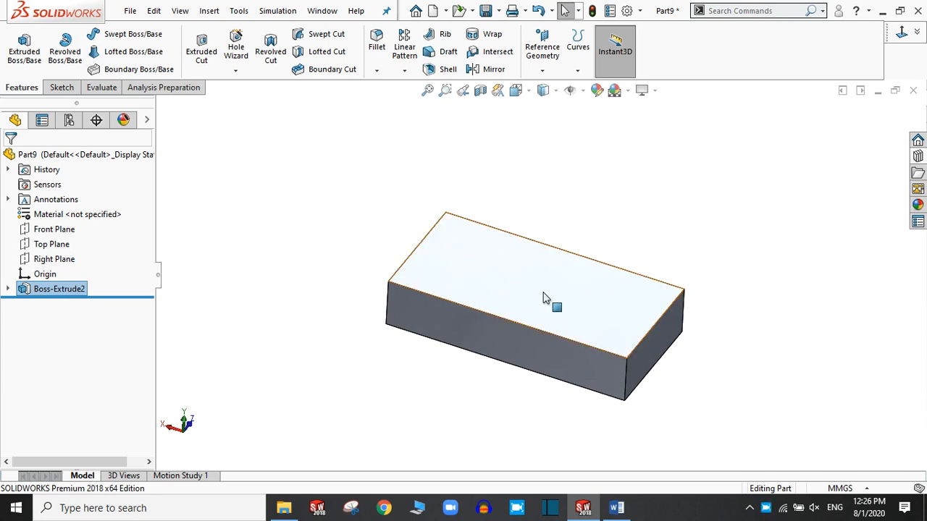
pyautogui.click(465, 282)
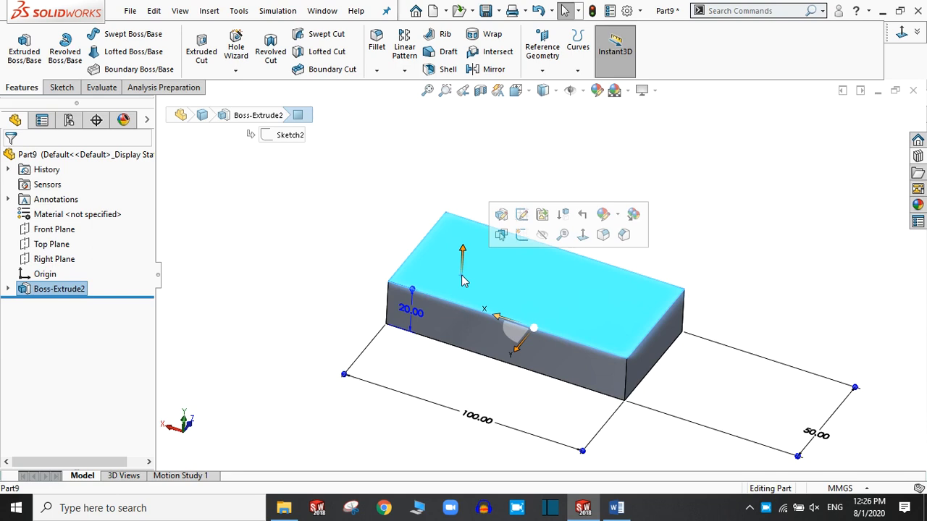
pyautogui.click(583, 235)
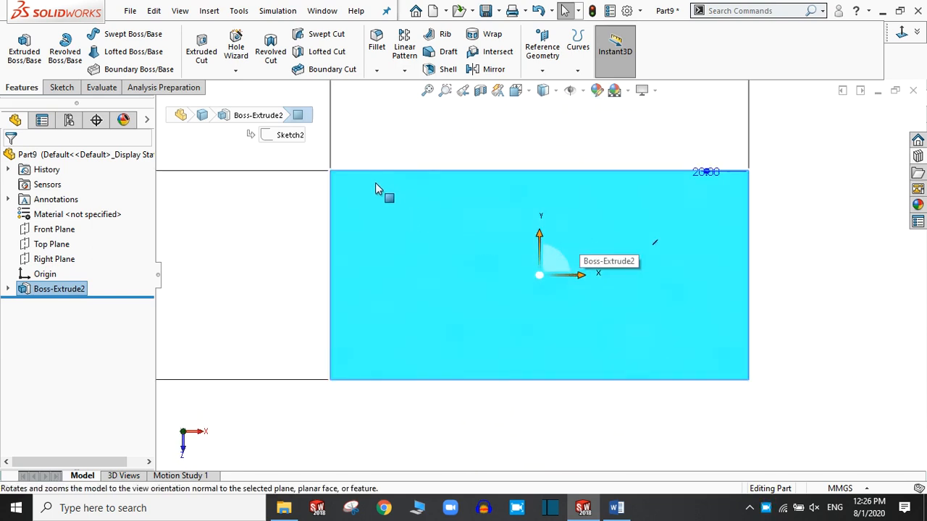
pyautogui.click(62, 88)
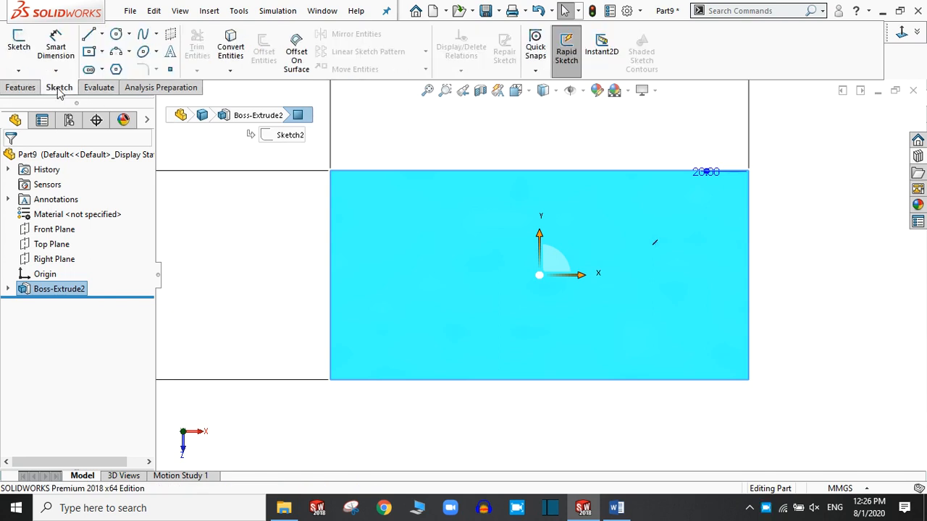
pyautogui.click(102, 52)
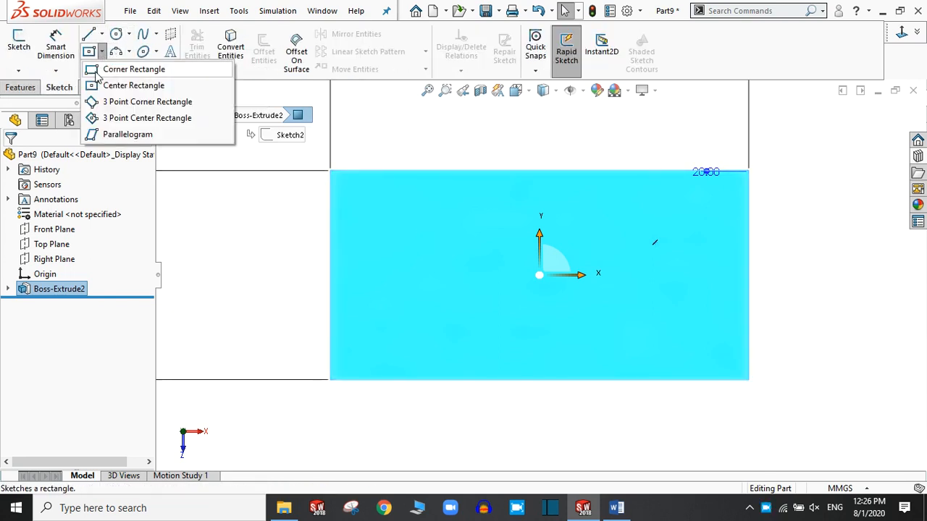
pyautogui.click(98, 71)
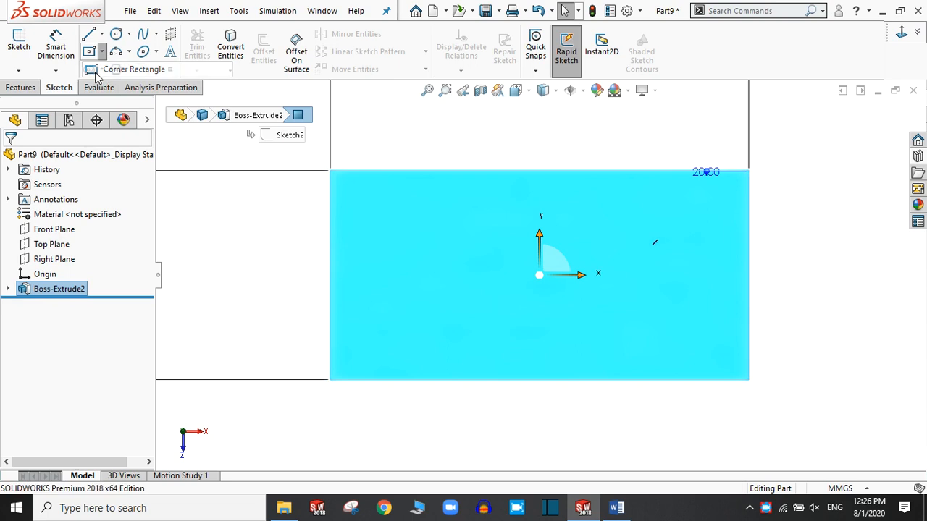
pyautogui.click(330, 171)
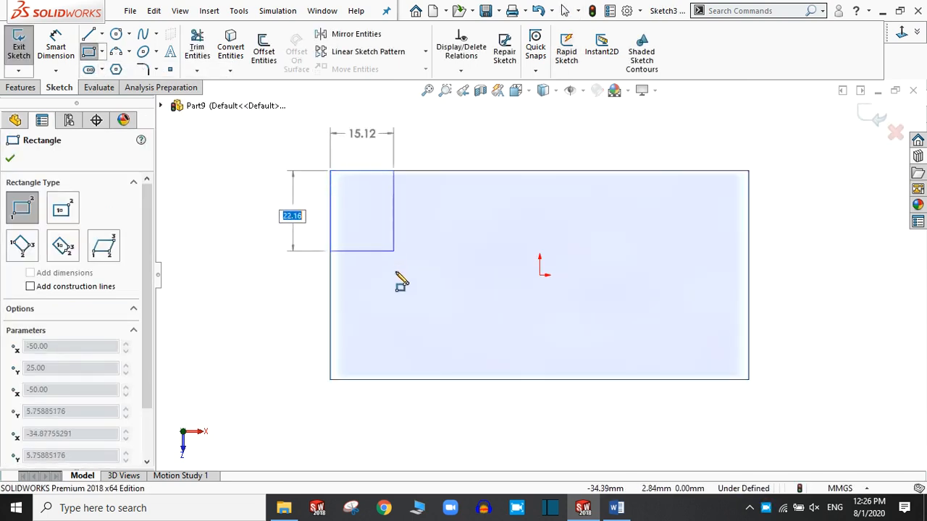
pyautogui.click(384, 382)
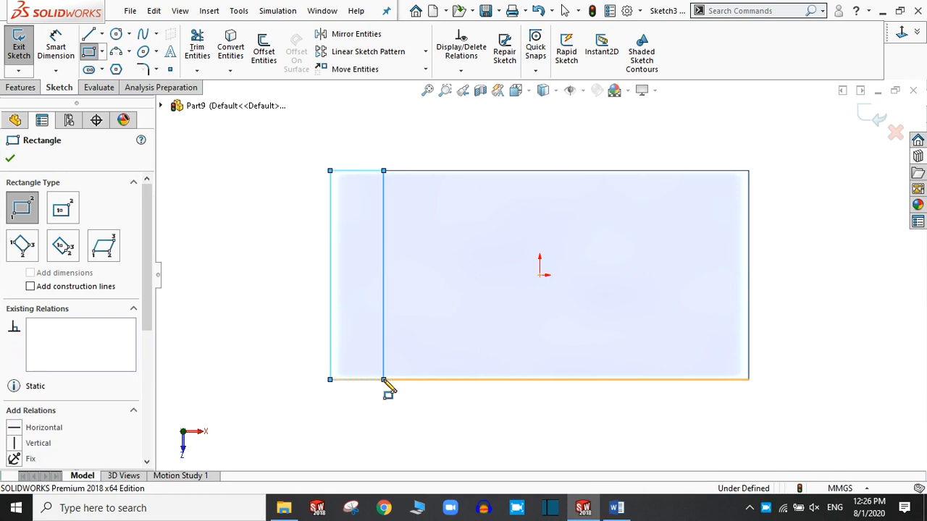
# Dimension the width of the rectangle at the plate's left end and set it to 10 mm.
pyautogui.click(10, 158)
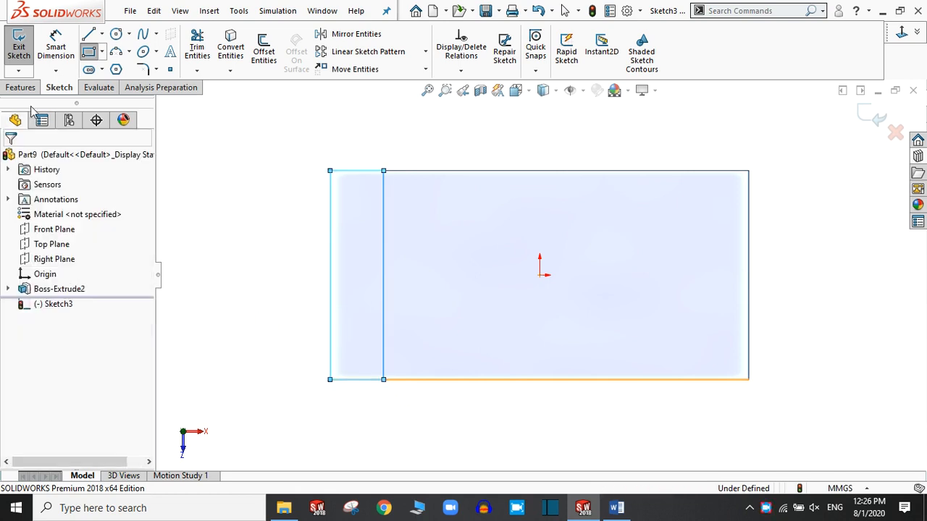
pyautogui.click(52, 49)
pyautogui.click(358, 154)
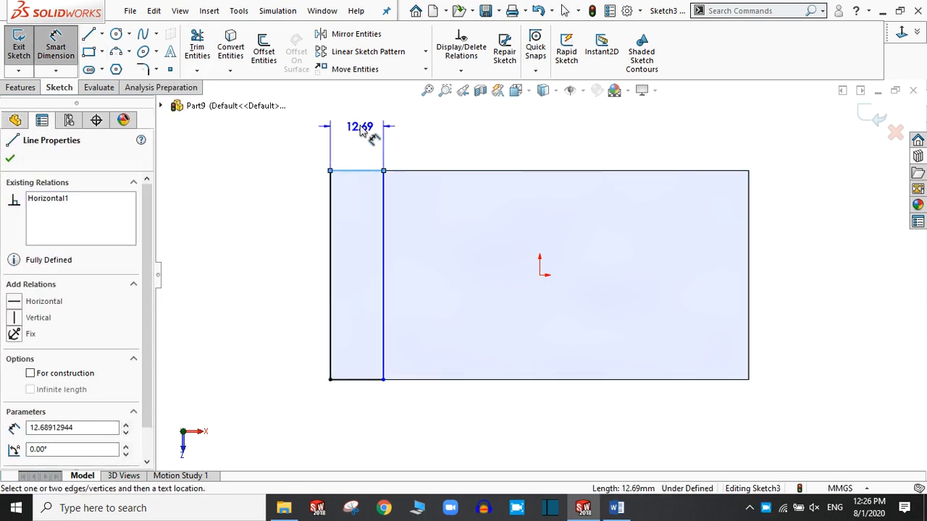
pyautogui.click(362, 131)
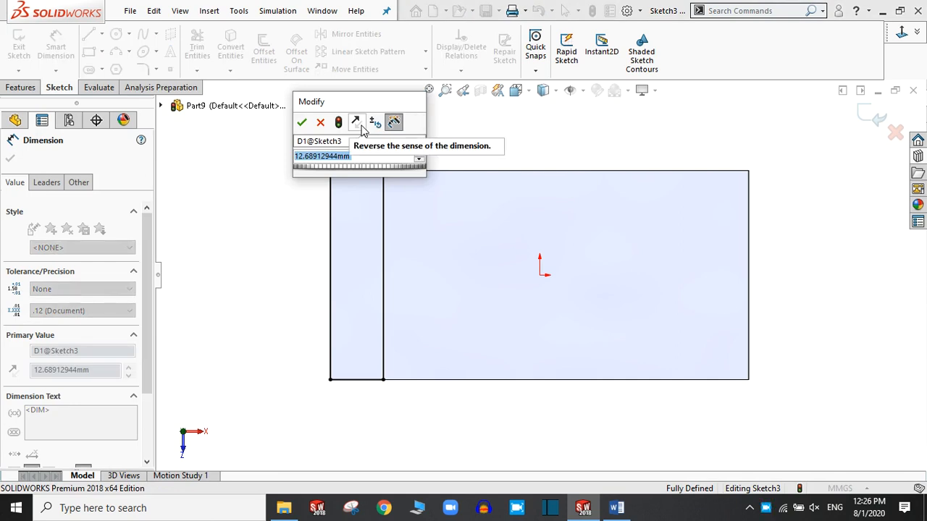
pyautogui.write('10')
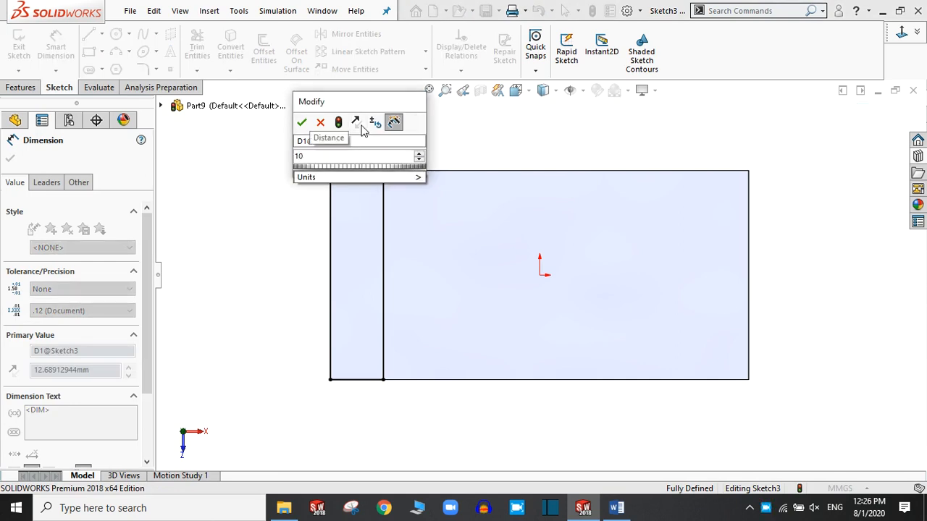
pyautogui.press('Return')
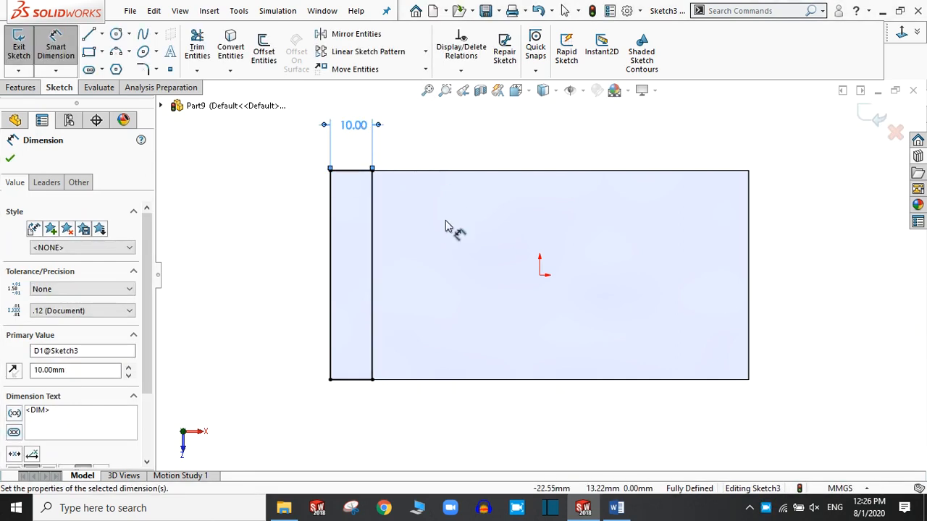
# Extrude the 10 mm wide rectangle 30 mm upward as a separate body, with Merge result turned off.
pyautogui.moveTo(475, 392)
pyautogui.mouseDown(button='middle')
pyautogui.moveTo(480, 319)
pyautogui.moveTo(459, 240)
pyautogui.moveTo(473, 205)
pyautogui.moveTo(428, 226)
pyautogui.moveTo(463, 232)
pyautogui.mouseUp(button='middle')
pyautogui.scroll(-2, 470, 224)
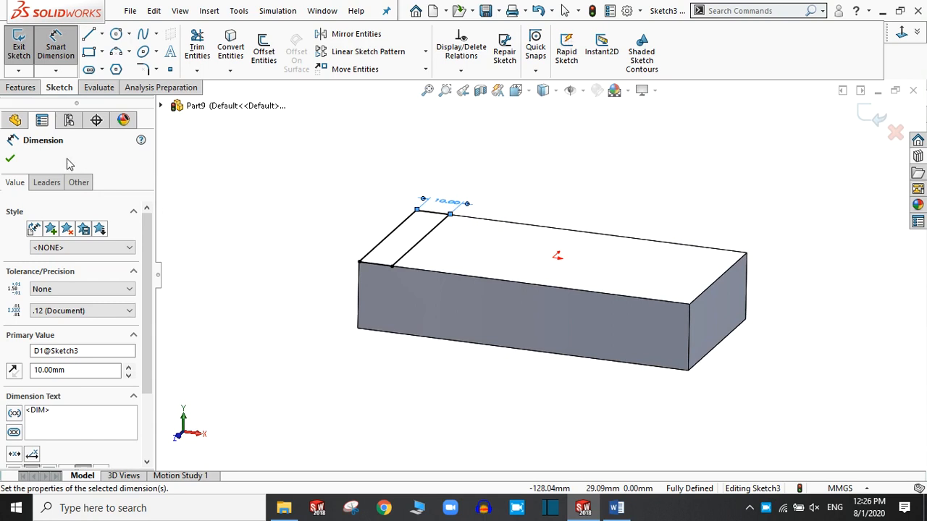
pyautogui.click(20, 87)
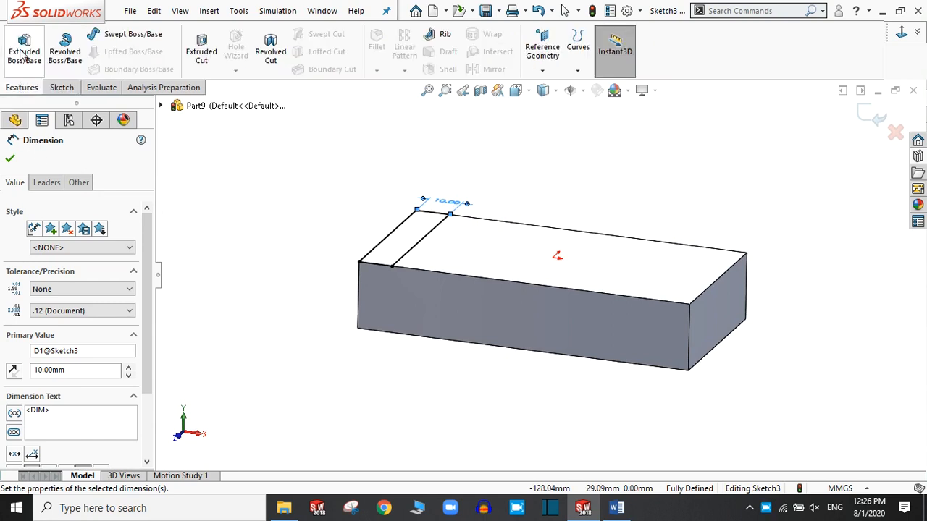
pyautogui.click(24, 52)
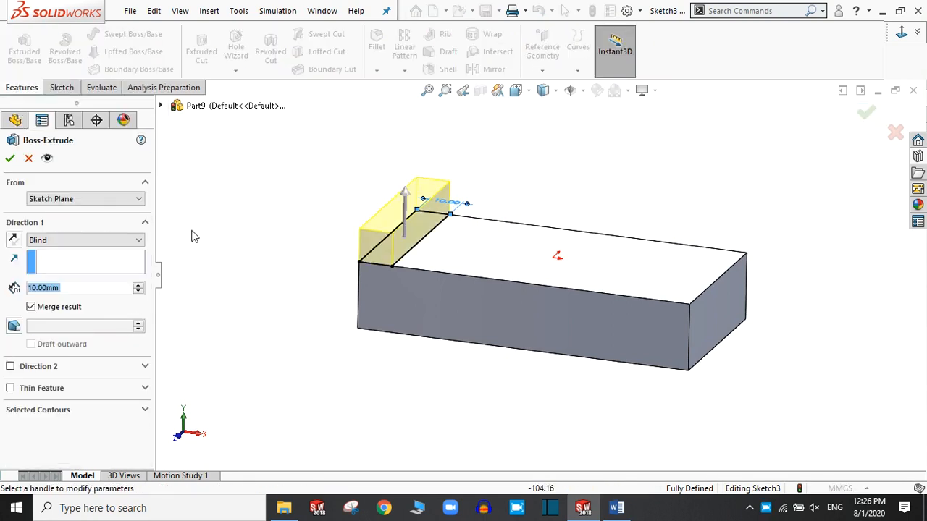
pyautogui.write('30')
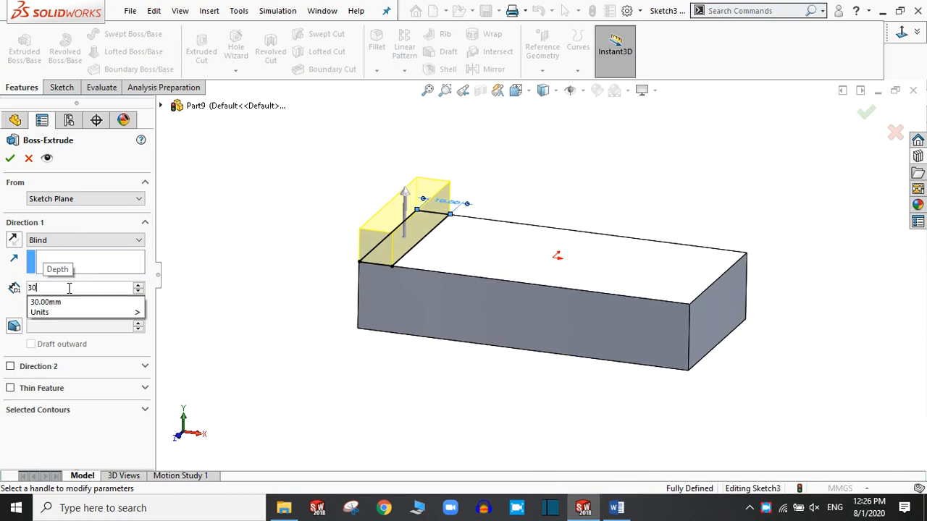
pyautogui.press('Return')
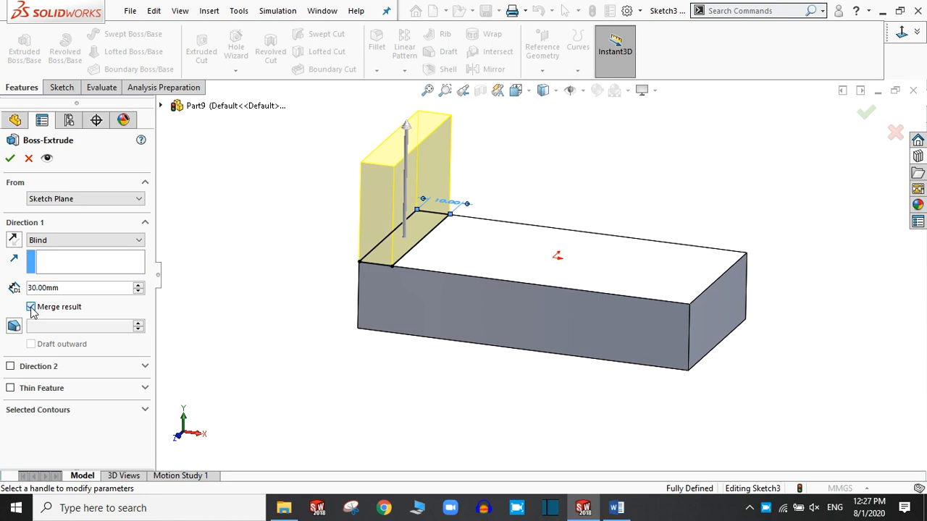
pyautogui.click(10, 159)
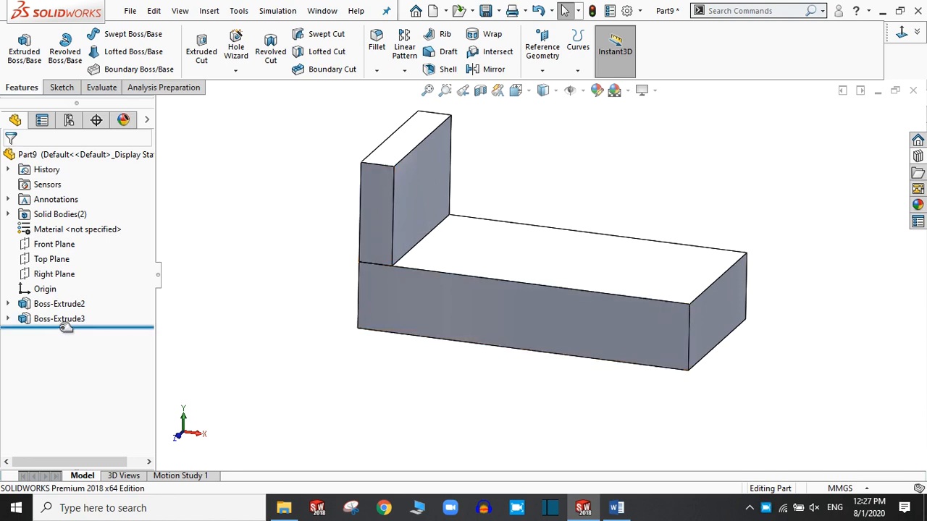
# Edit the left upright's extrusion and turn Merge result on so it joins the base plate.
pyautogui.click(30, 323)
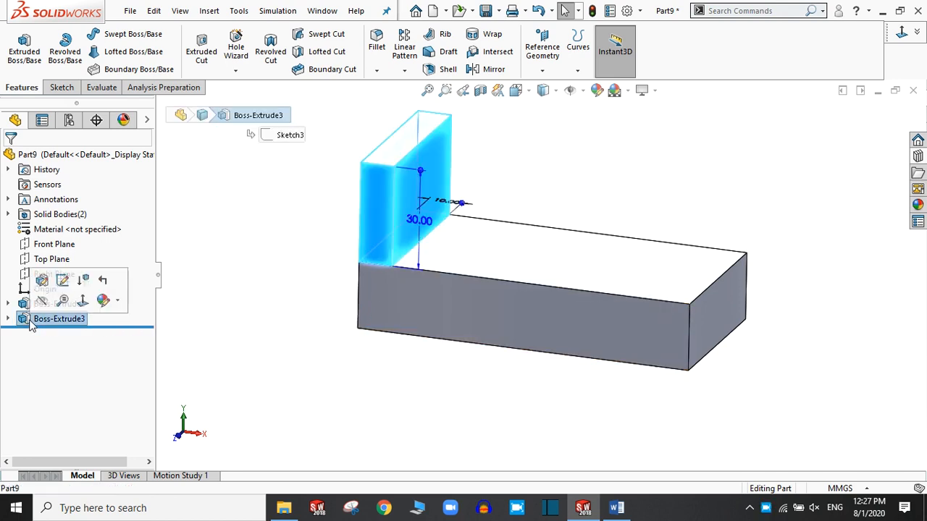
pyautogui.click(41, 283)
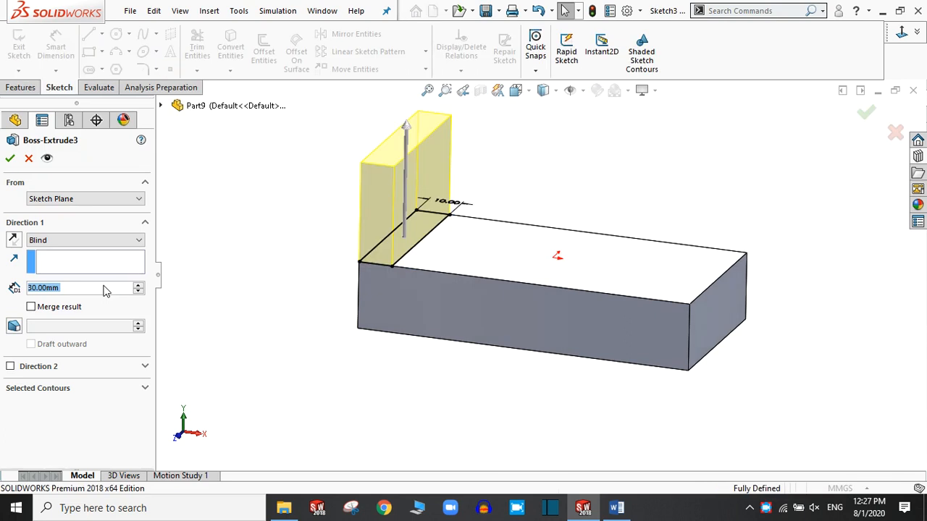
pyautogui.click(31, 308)
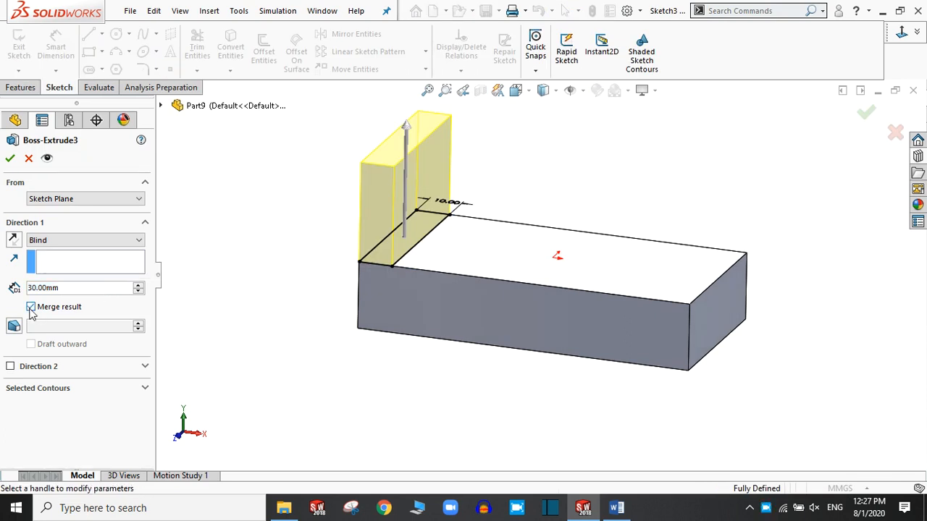
pyautogui.click(11, 159)
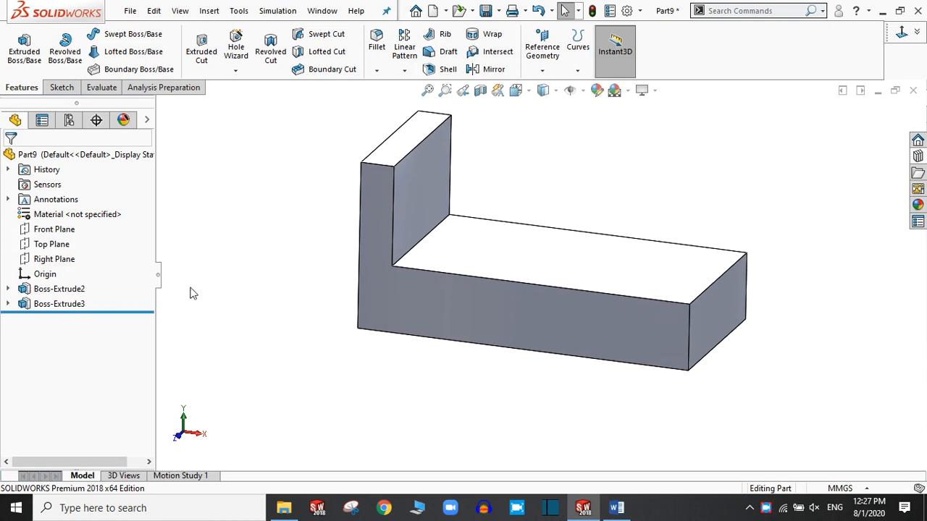
# Start a sketch on the plate's top face and draw a corner rectangle about 15.6 mm wide along its right end, spanning the full depth.
pyautogui.click(651, 285)
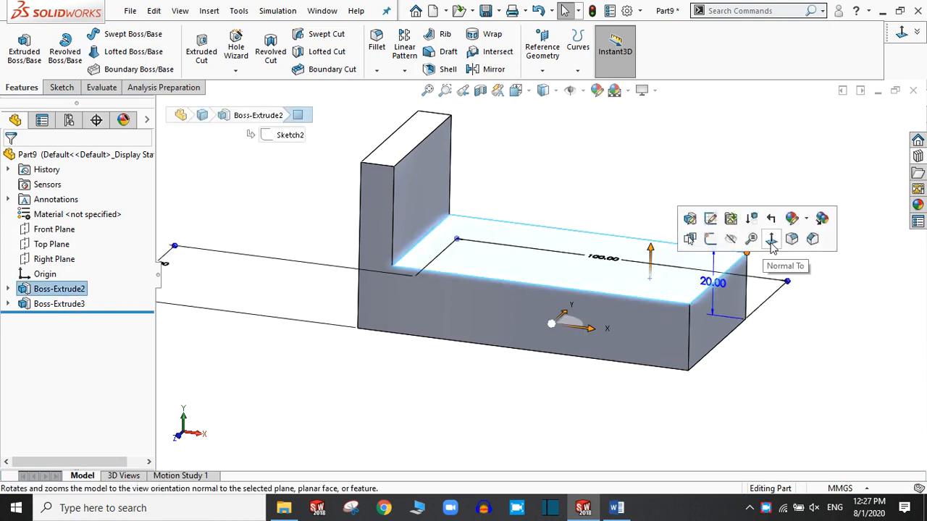
pyautogui.click(771, 240)
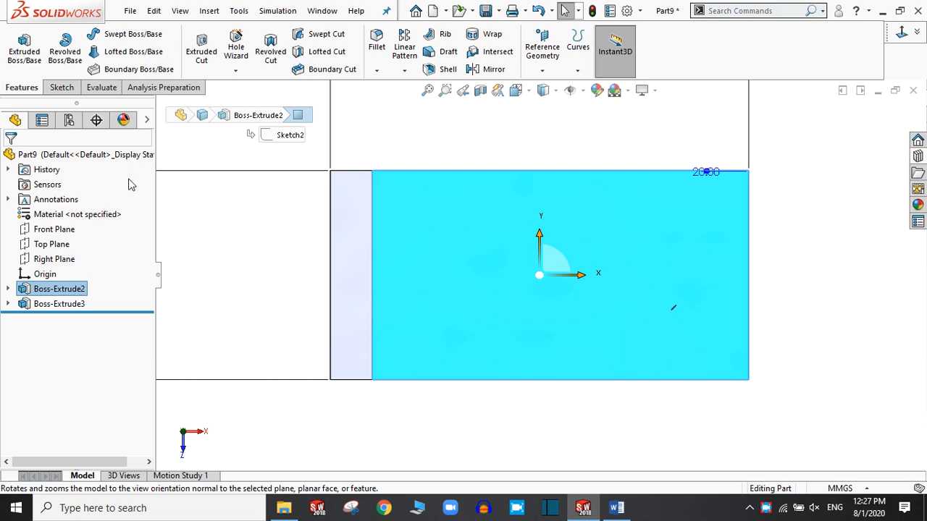
pyautogui.click(61, 88)
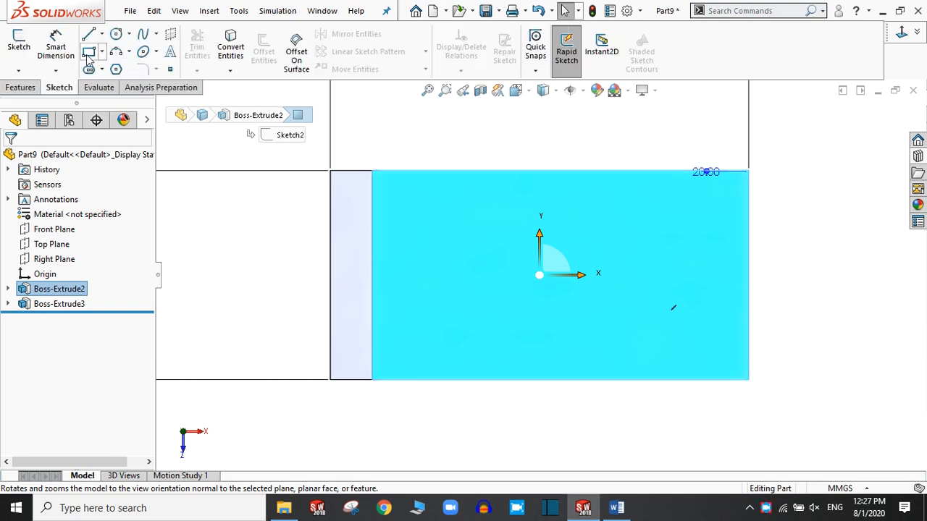
pyautogui.click(87, 54)
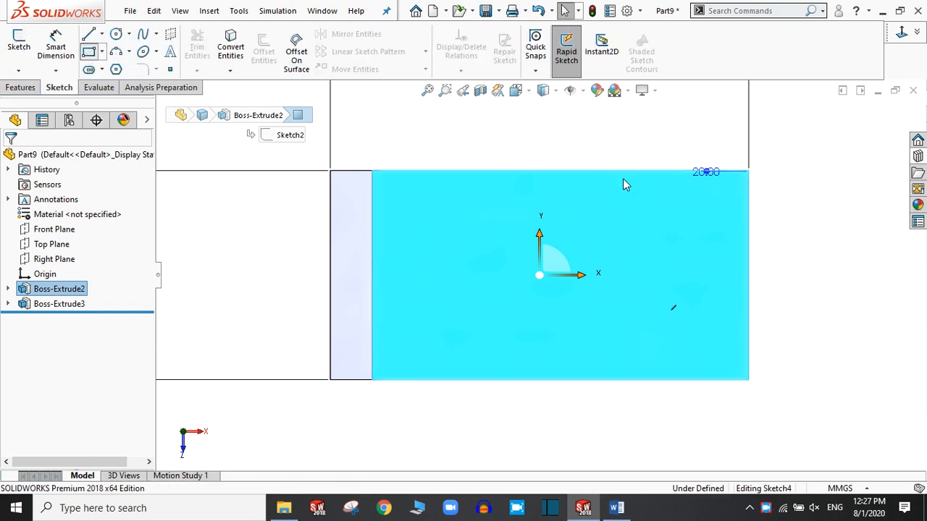
pyautogui.click(749, 172)
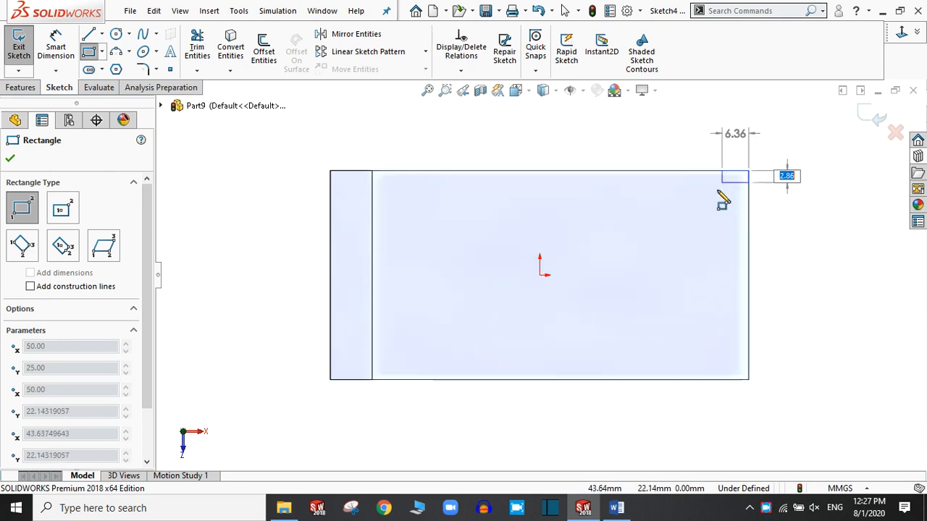
pyautogui.click(684, 379)
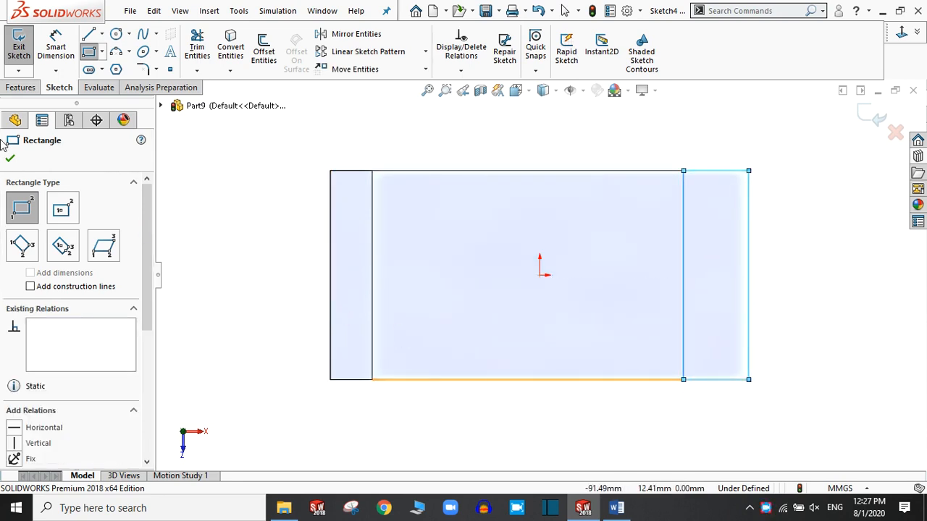
pyautogui.click(10, 160)
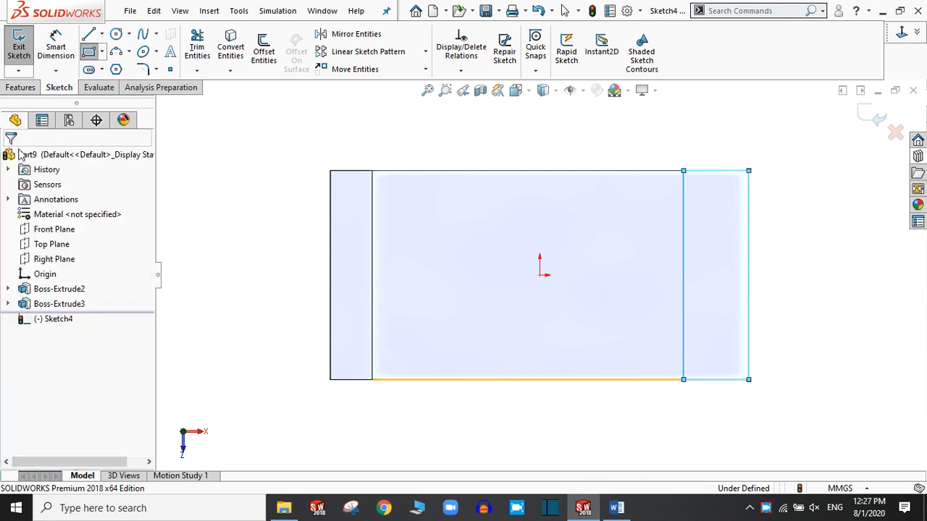
# Dimension the width of the right-end rectangle and set it to 15 mm.
pyautogui.click(55, 47)
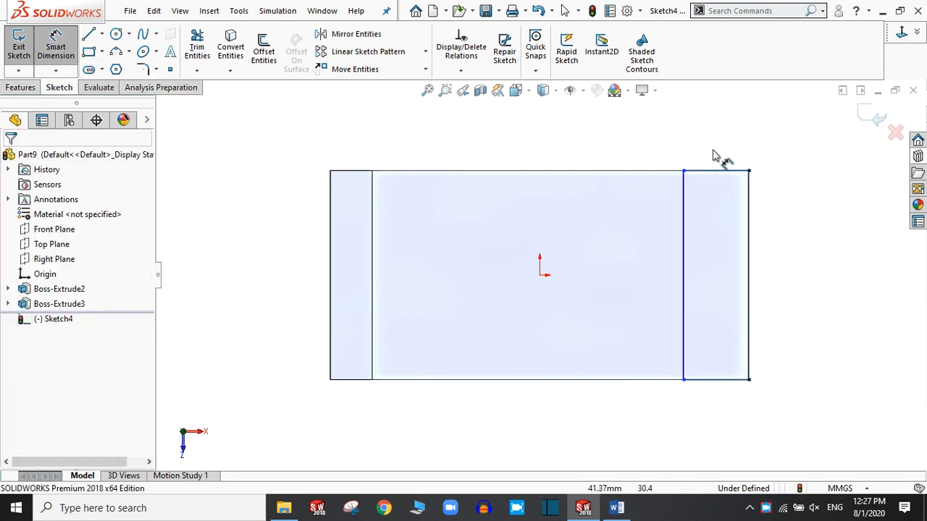
pyautogui.click(717, 171)
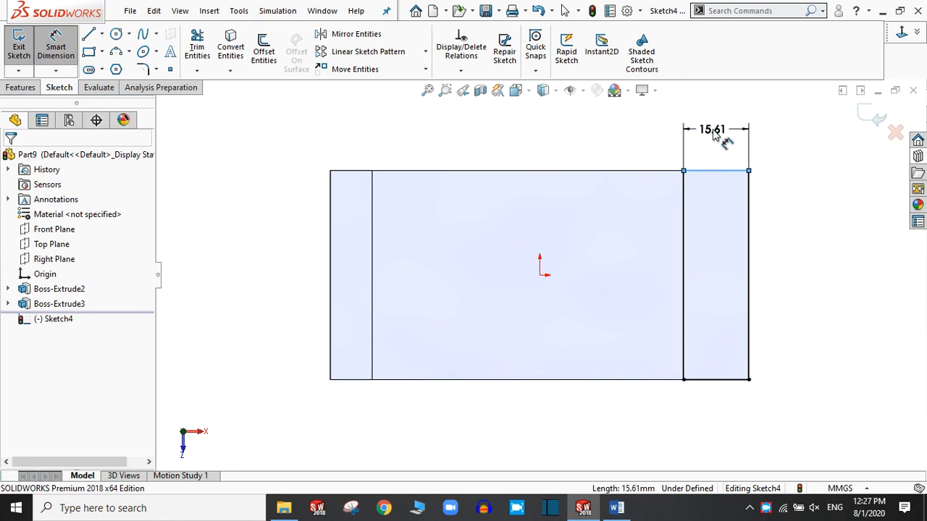
pyautogui.click(713, 133)
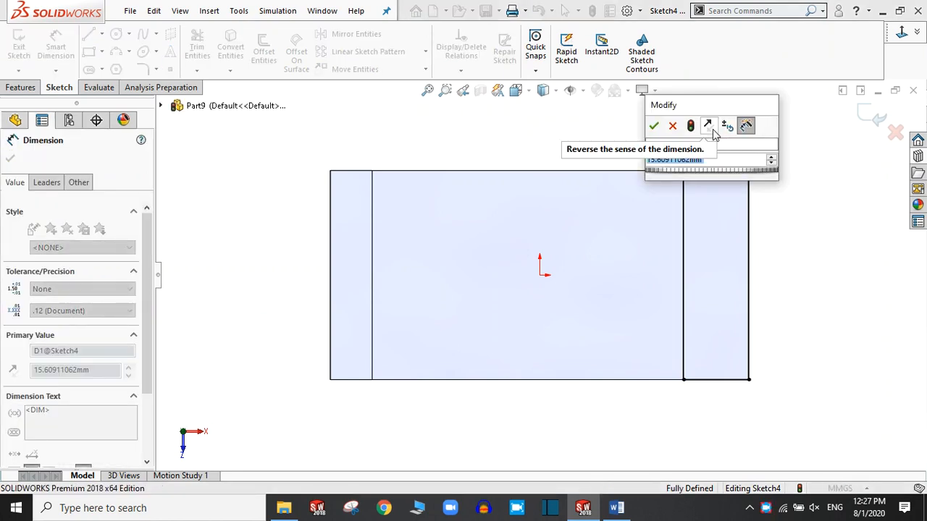
pyautogui.write('15')
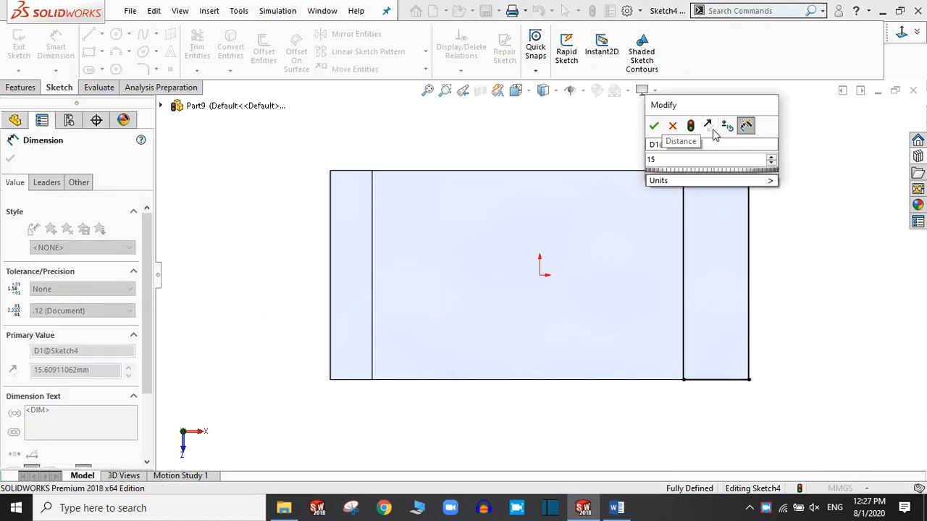
pyautogui.press('Return')
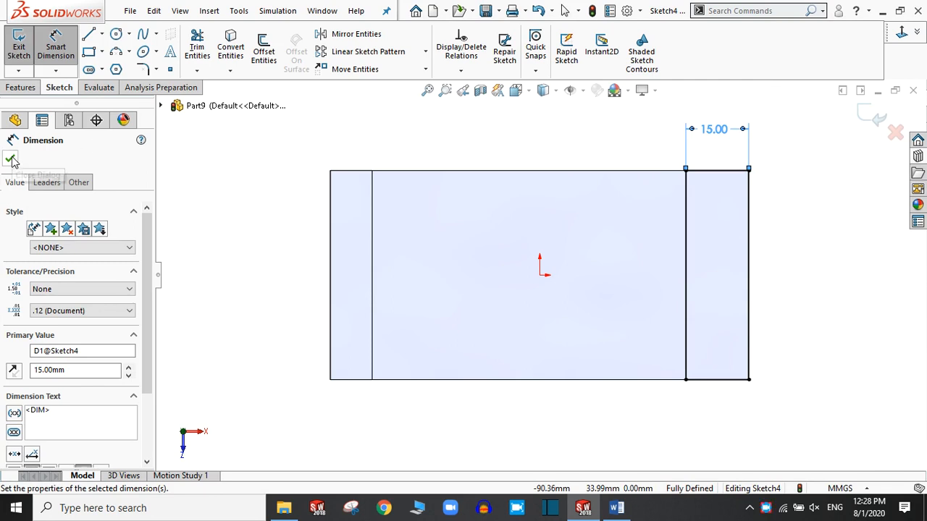
pyautogui.click(11, 161)
pyautogui.press('Escape')
# Extrude the 15 mm wide rectangle 30 mm upward as a separate body, with Merge result turned off.
pyautogui.moveTo(319, 256)
pyautogui.mouseDown(button='middle')
pyautogui.moveTo(319, 147)
pyautogui.moveTo(301, 112)
pyautogui.moveTo(292, 151)
pyautogui.moveTo(307, 145)
pyautogui.mouseUp(button='middle')
pyautogui.click(22, 87)
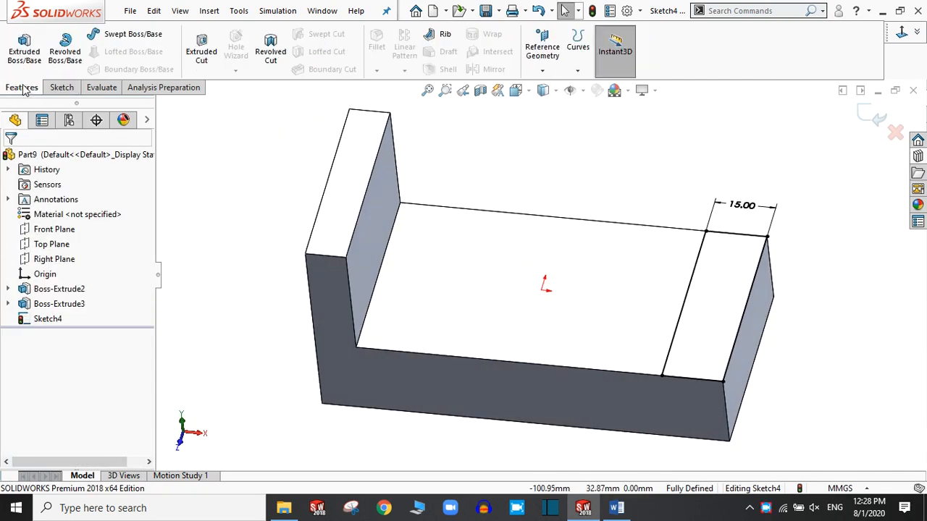
pyautogui.click(24, 57)
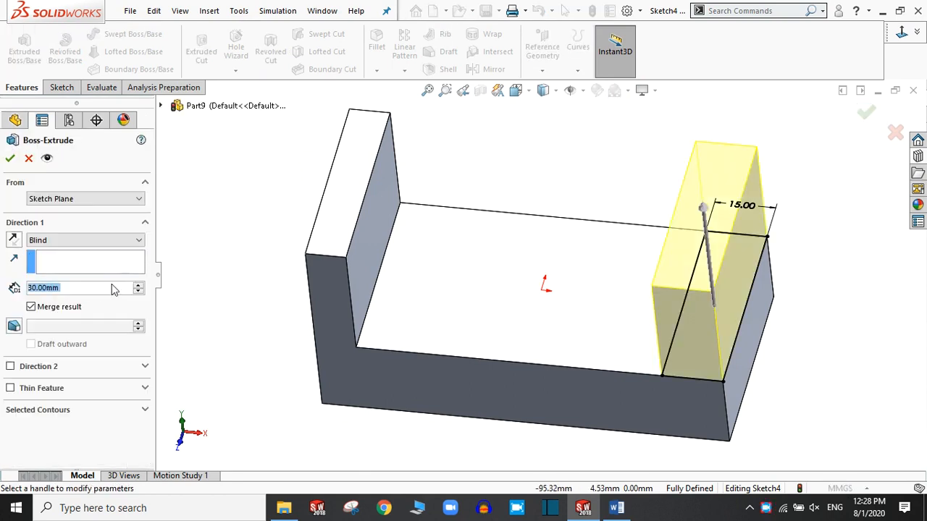
pyautogui.moveTo(475, 325); pyautogui.dragTo(614, 273, button='middle')
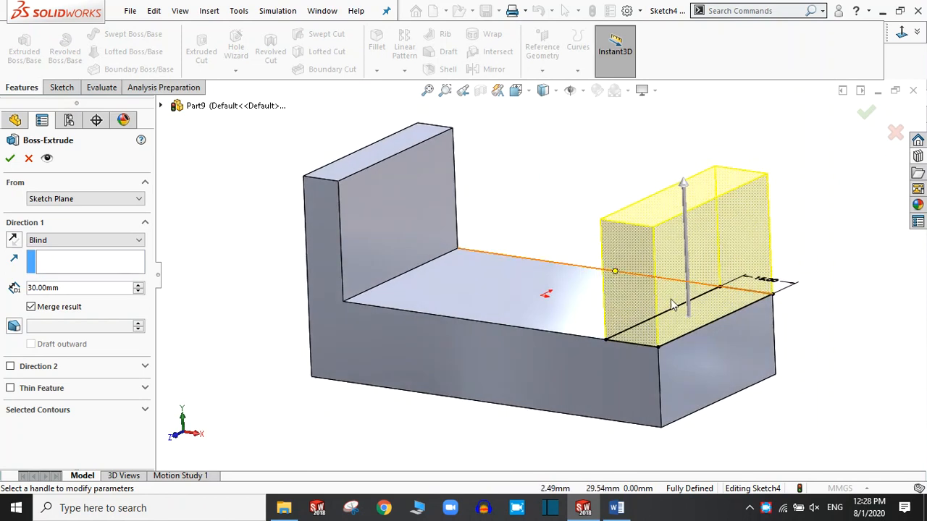
pyautogui.scroll(-1, 673, 338)
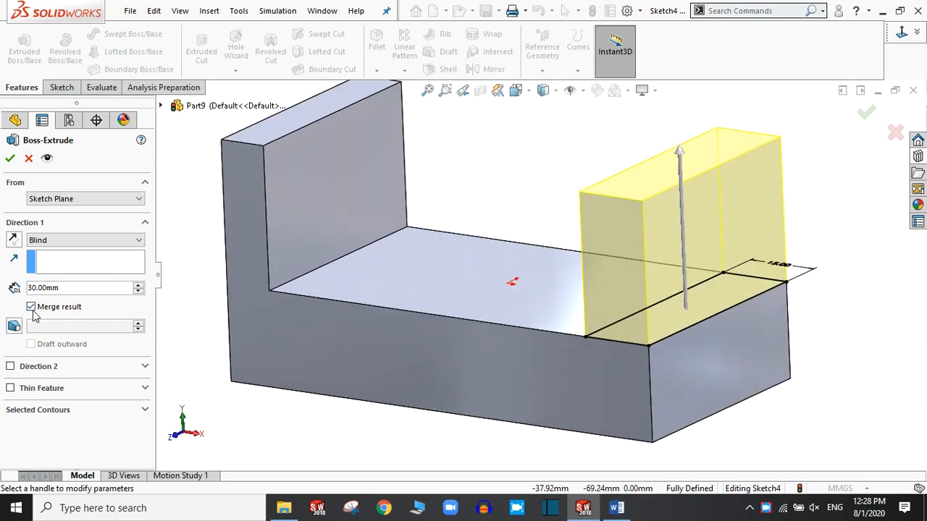
pyautogui.click(10, 159)
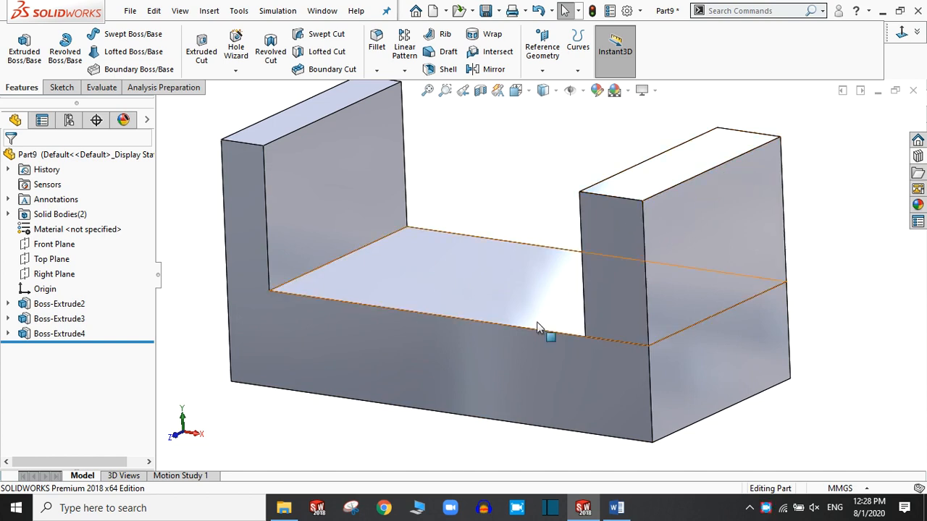
# Edit the sketch of the right upright, set its rectangle's width to 10 mm and exit the sketch.
pyautogui.moveTo(449, 445)
pyautogui.mouseDown(button='middle')
pyautogui.moveTo(506, 443)
pyautogui.moveTo(460, 447)
pyautogui.mouseUp(button='middle')
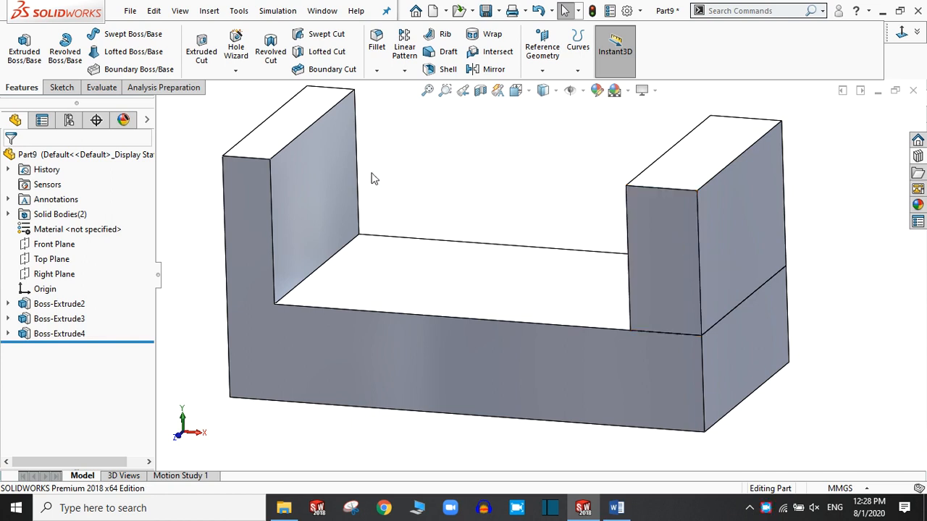
pyautogui.click(43, 336)
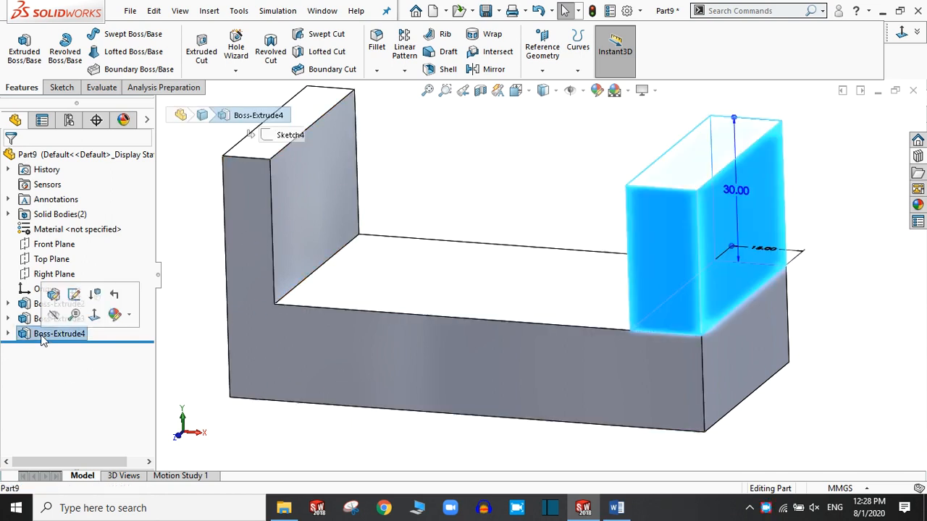
pyautogui.click(73, 296)
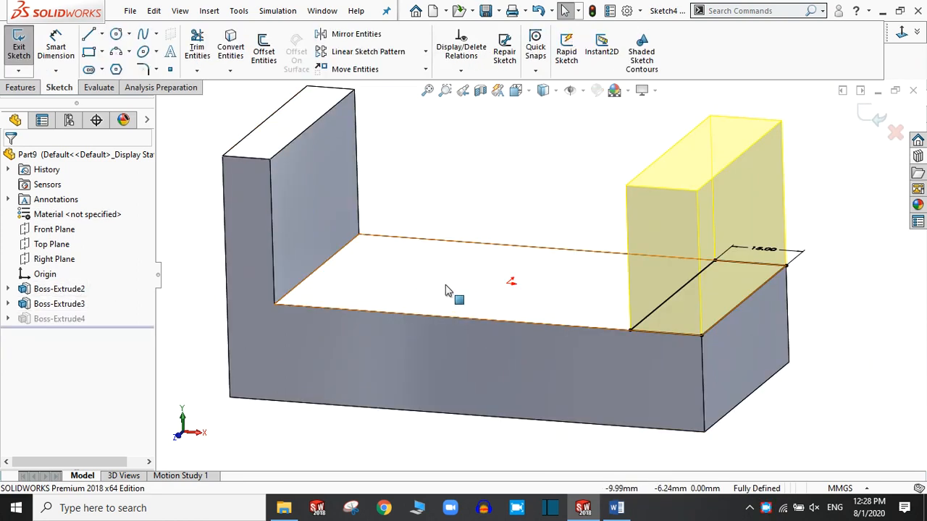
pyautogui.moveTo(602, 263)
pyautogui.mouseDown(button='middle')
pyautogui.moveTo(607, 319)
pyautogui.moveTo(573, 425)
pyautogui.moveTo(580, 372)
pyautogui.moveTo(601, 347)
pyautogui.mouseUp(button='middle')
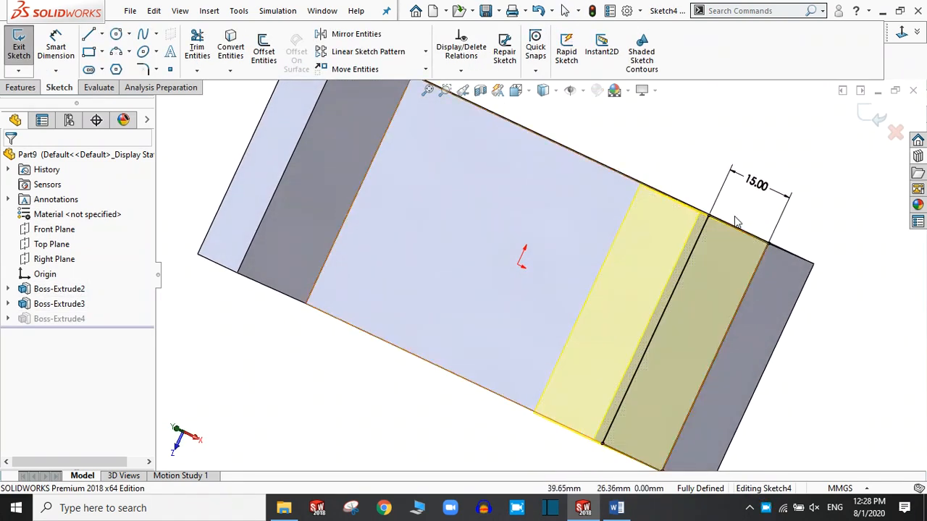
pyautogui.click(760, 188)
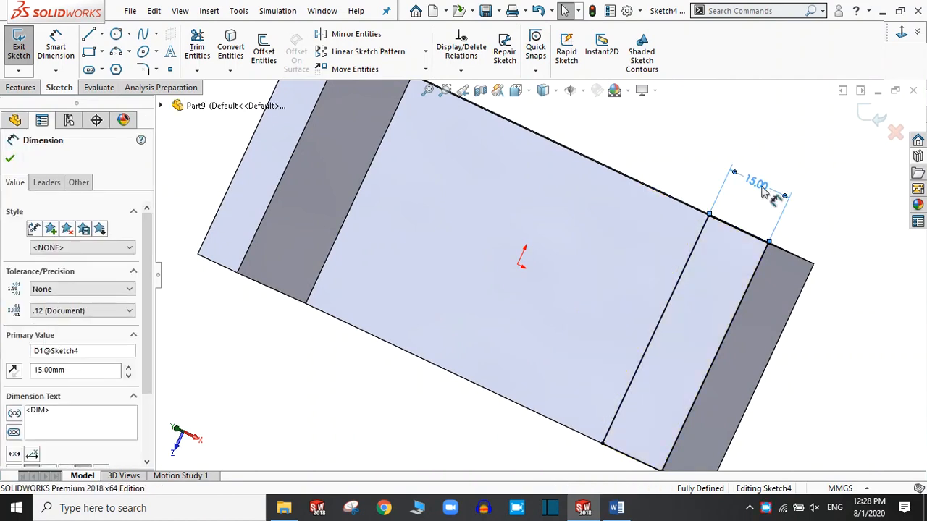
pyautogui.doubleClick(757, 184)
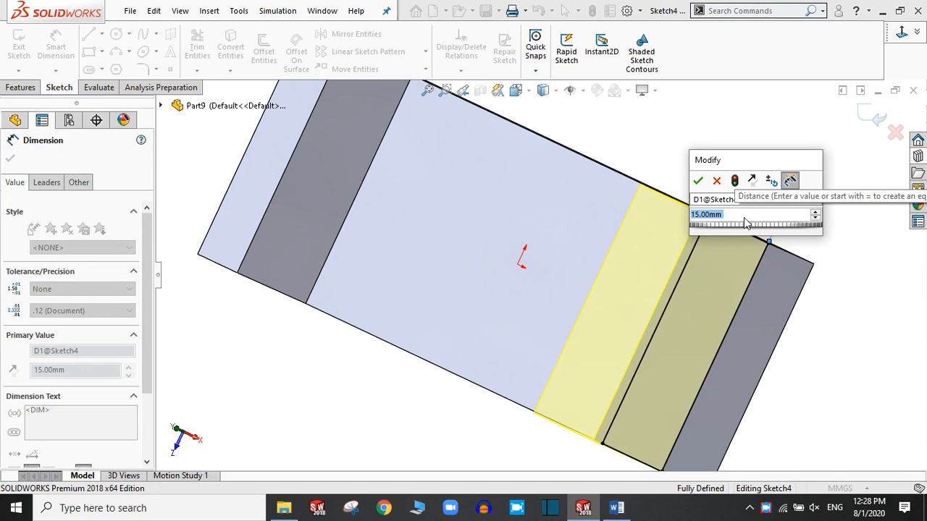
pyautogui.write('10')
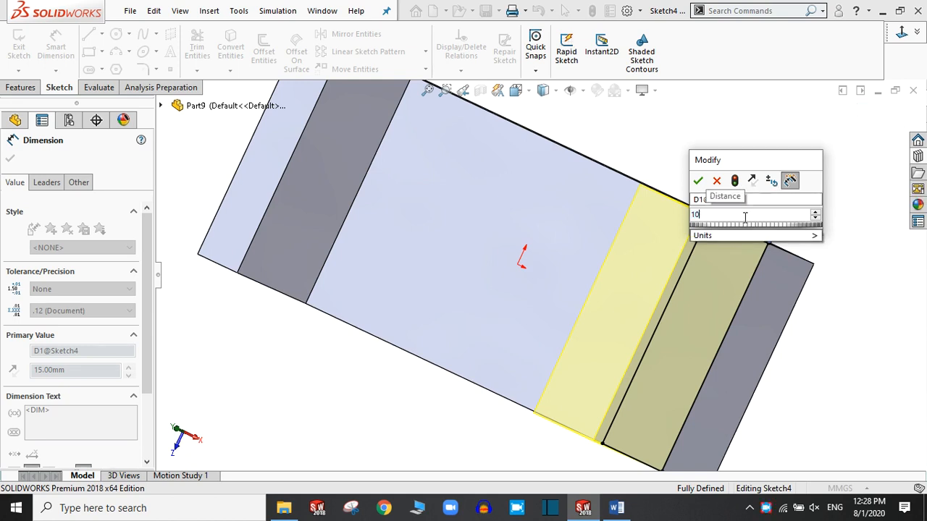
pyautogui.press('Return')
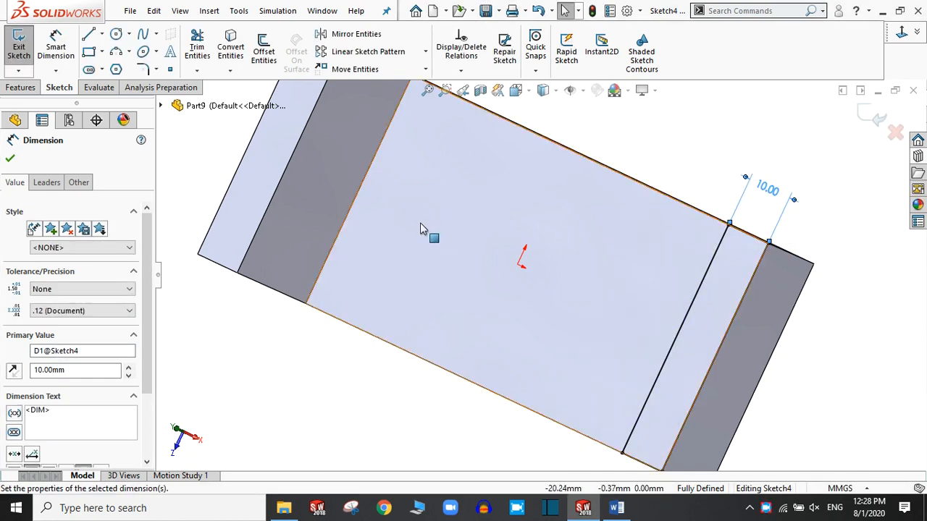
pyautogui.click(11, 159)
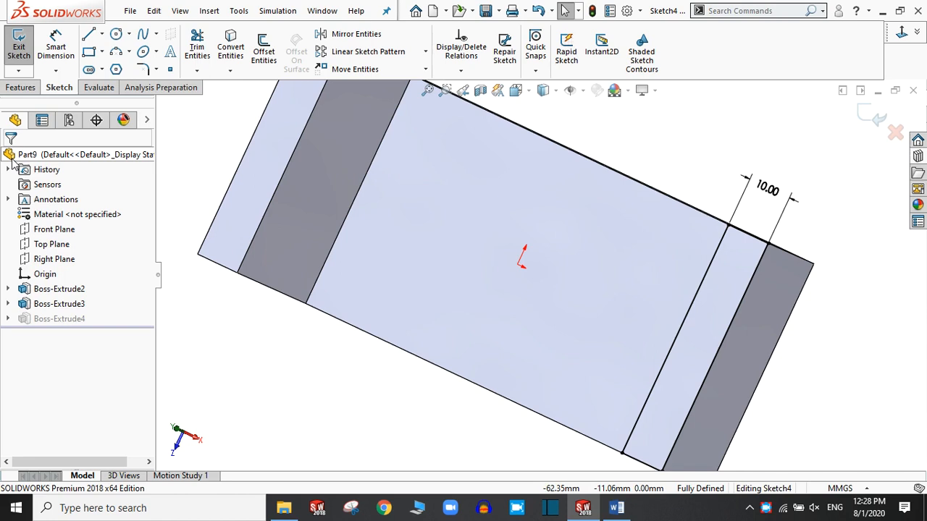
pyautogui.click(867, 116)
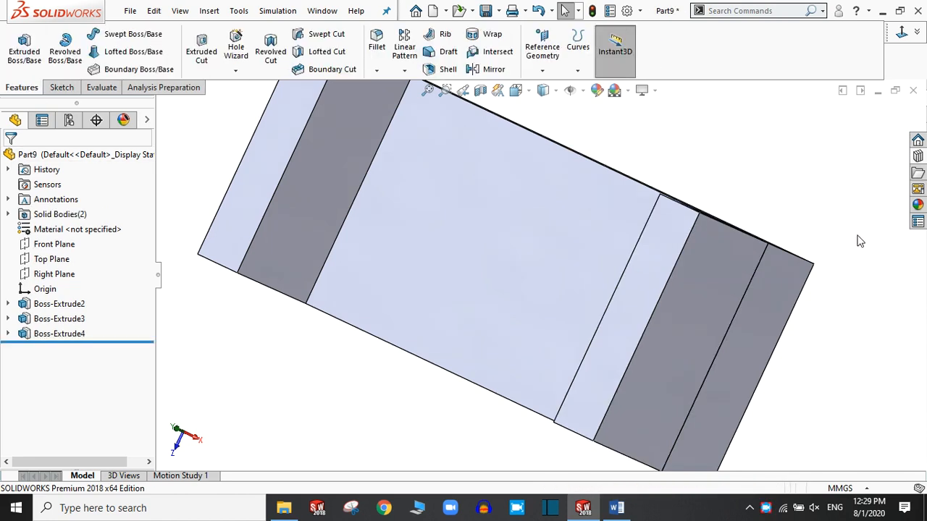
# Start a sketch on the left upright's inner face and draw a circle about 15.1 mm in diameter, centred across the face.
pyautogui.moveTo(801, 315); pyautogui.dragTo(829, 210, button='middle')
pyautogui.scroll(5, 777, 215)
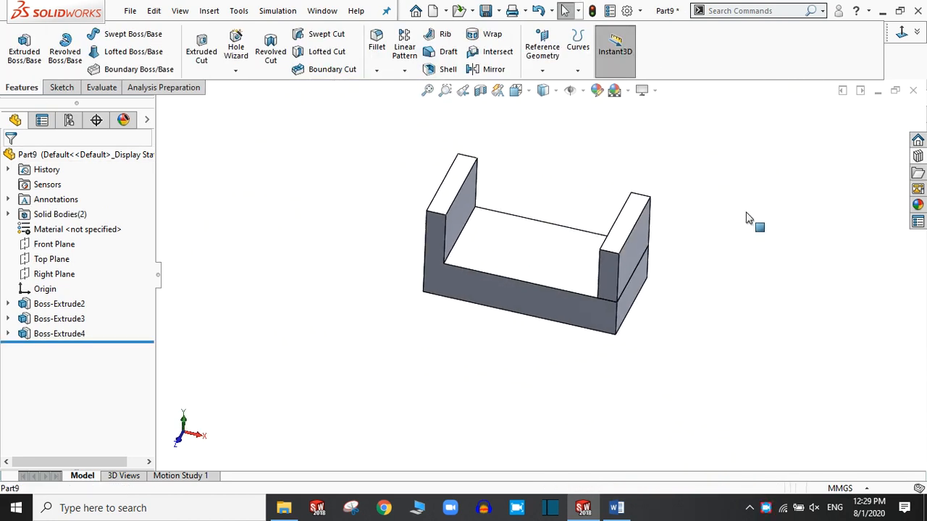
pyautogui.scroll(-3, 724, 218)
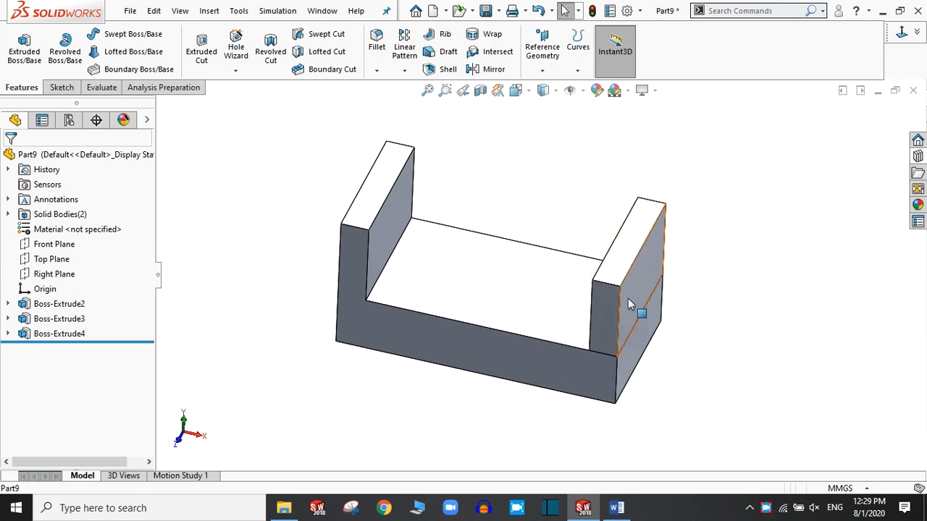
pyautogui.scroll(2, 635, 296)
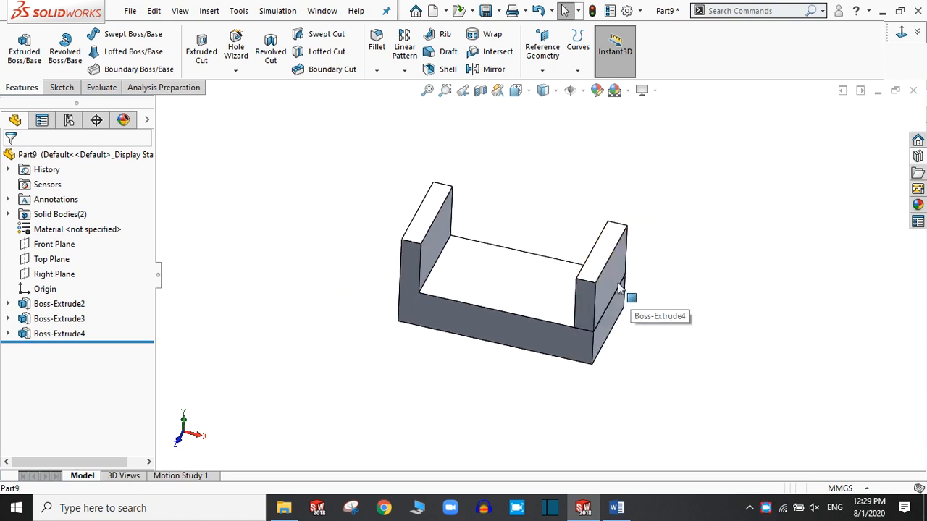
pyautogui.scroll(-2, 623, 291)
pyautogui.moveTo(642, 276); pyautogui.dragTo(627, 219, button='middle')
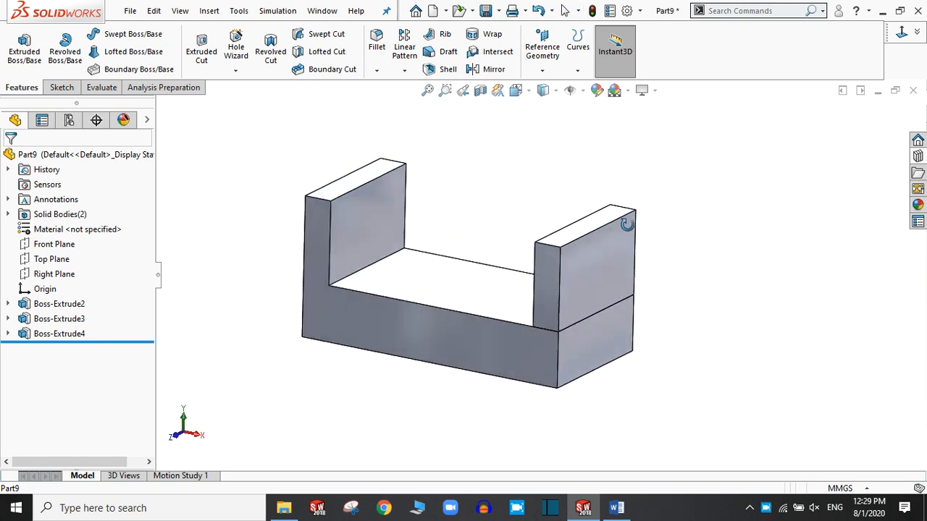
pyautogui.click(356, 225)
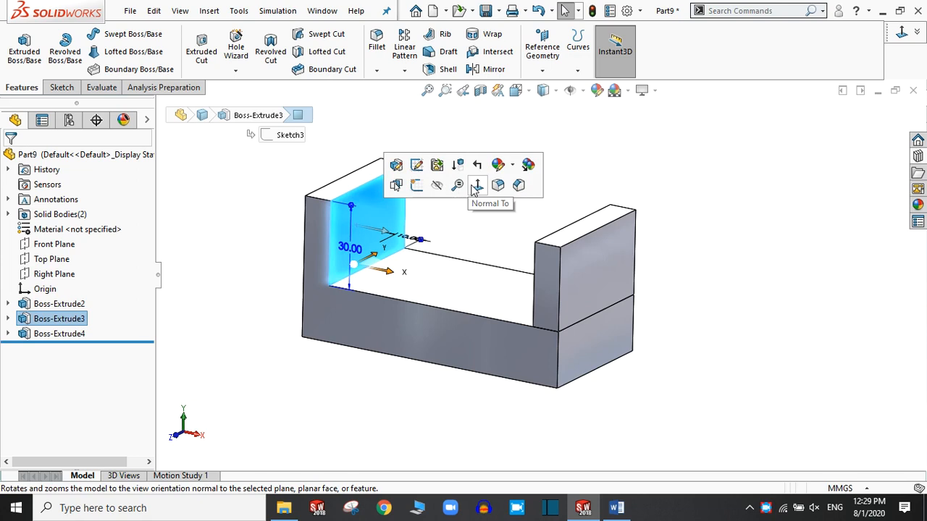
pyautogui.click(417, 186)
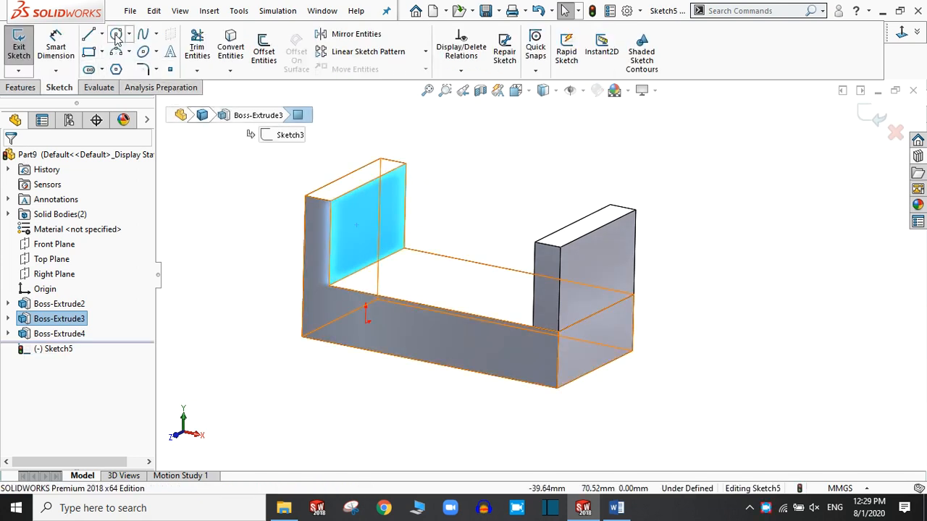
pyautogui.click(116, 35)
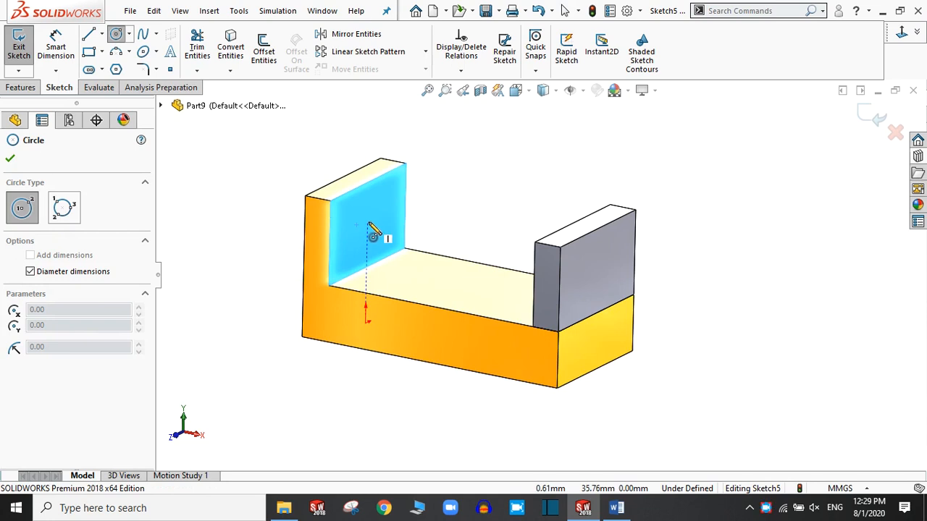
pyautogui.click(368, 224)
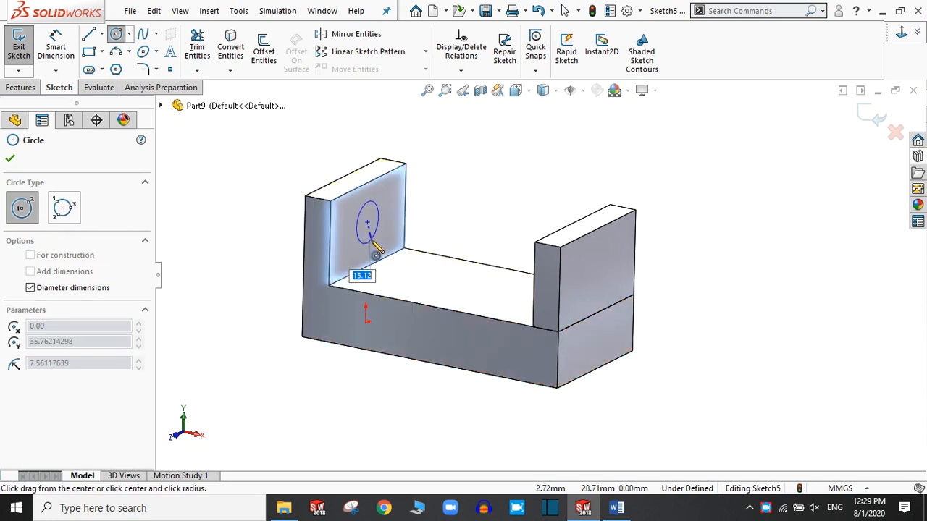
pyautogui.click(375, 250)
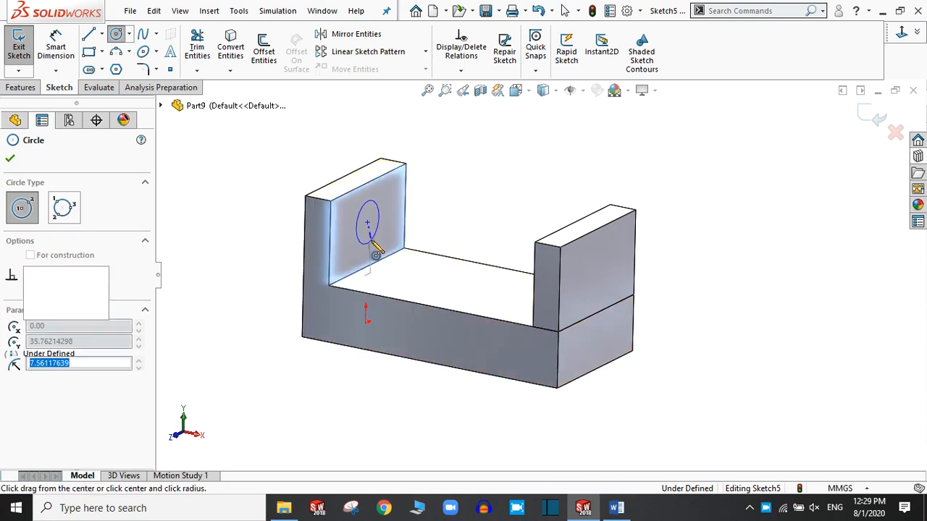
pyautogui.click(11, 160)
# Dimension the circle's diameter and set it to 15 mm.
pyautogui.click(56, 44)
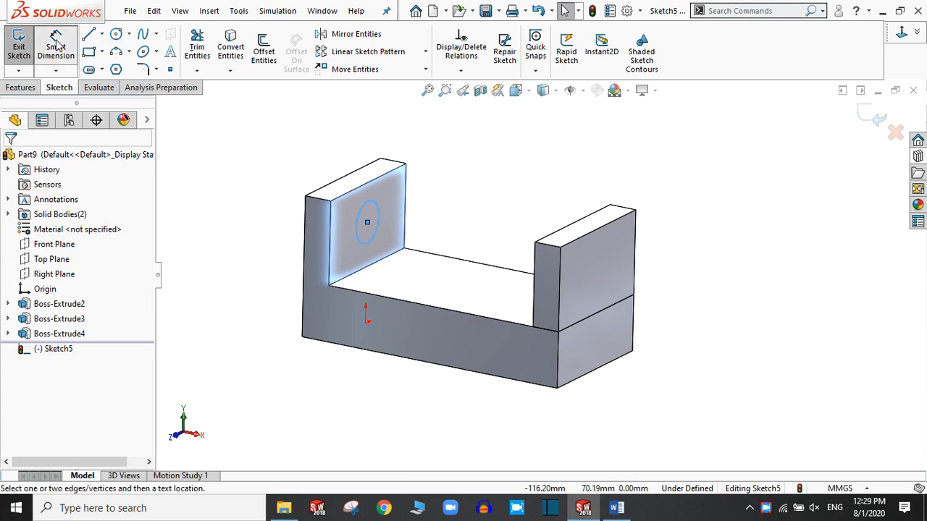
pyautogui.click(378, 215)
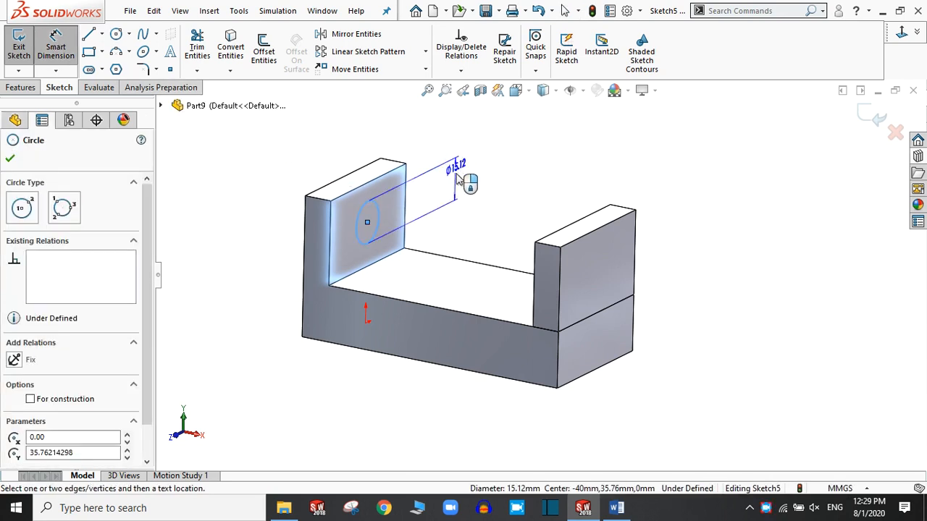
pyautogui.click(459, 176)
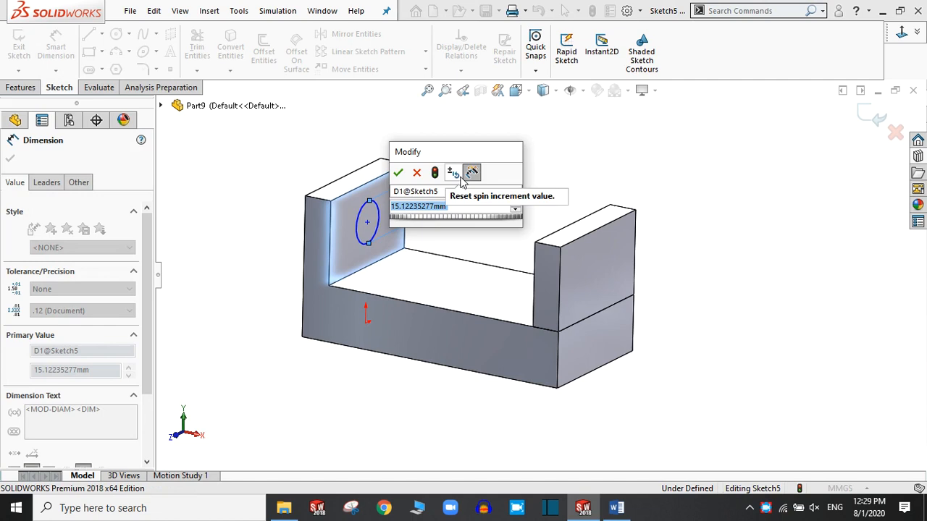
pyautogui.write('15')
pyautogui.press('Return')
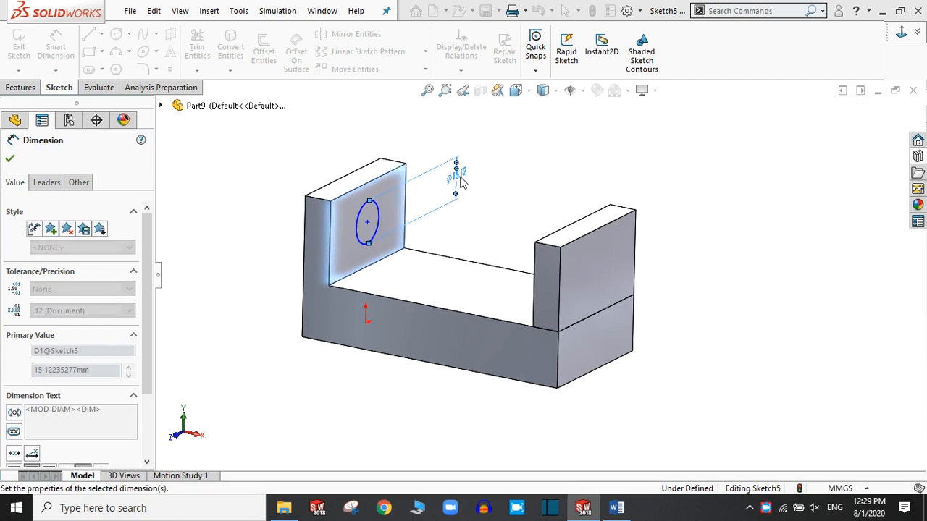
pyautogui.click(11, 158)
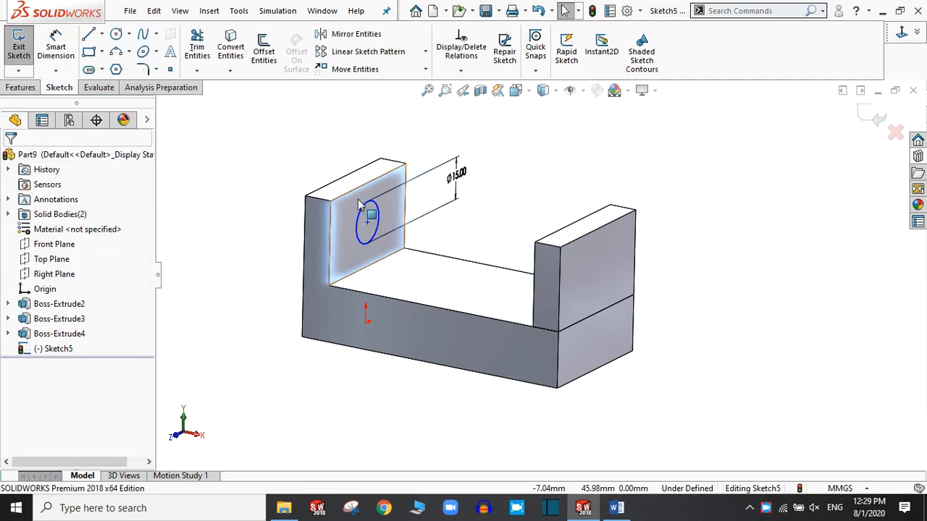
# Dimension the circle's centre horizontally from the front vertical edge of the upright's inner face at 25 mm.
pyautogui.click(56, 47)
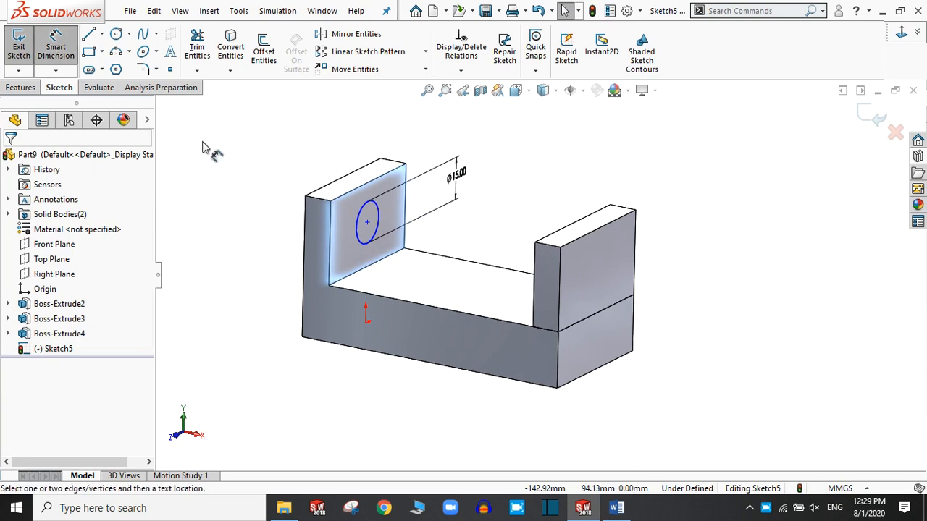
pyautogui.click(368, 226)
pyautogui.click(329, 284)
pyautogui.click(336, 156)
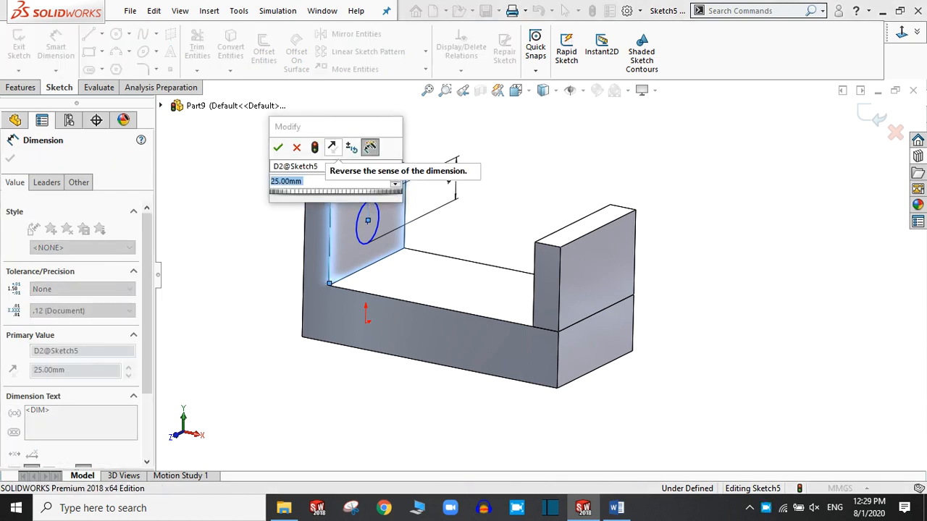
pyautogui.write('25')
pyautogui.press('Return')
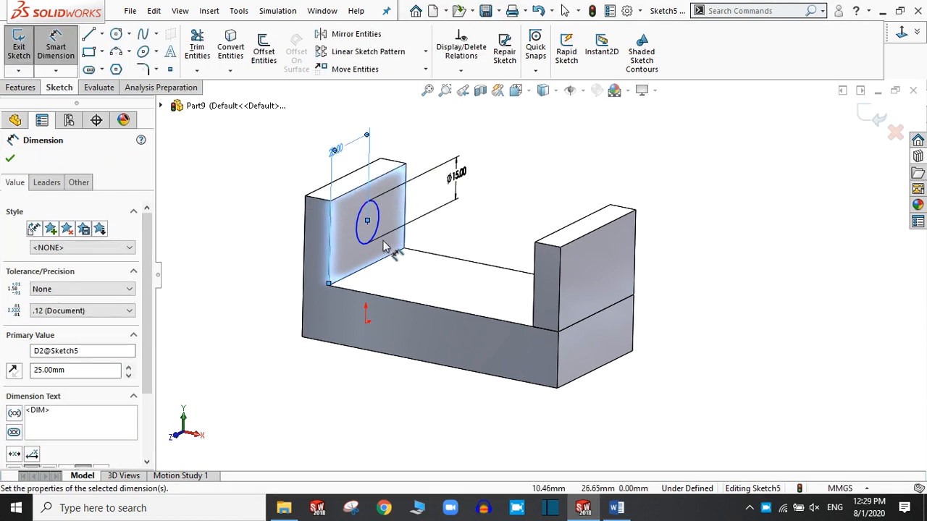
# Dimension the circle's centre from the inner face's bottom edge along the plate and set the distance to 15 mm.
pyautogui.moveTo(450, 239)
pyautogui.mouseDown(button='middle')
pyautogui.moveTo(446, 216)
pyautogui.moveTo(431, 232)
pyautogui.moveTo(436, 213)
pyautogui.mouseUp(button='middle')
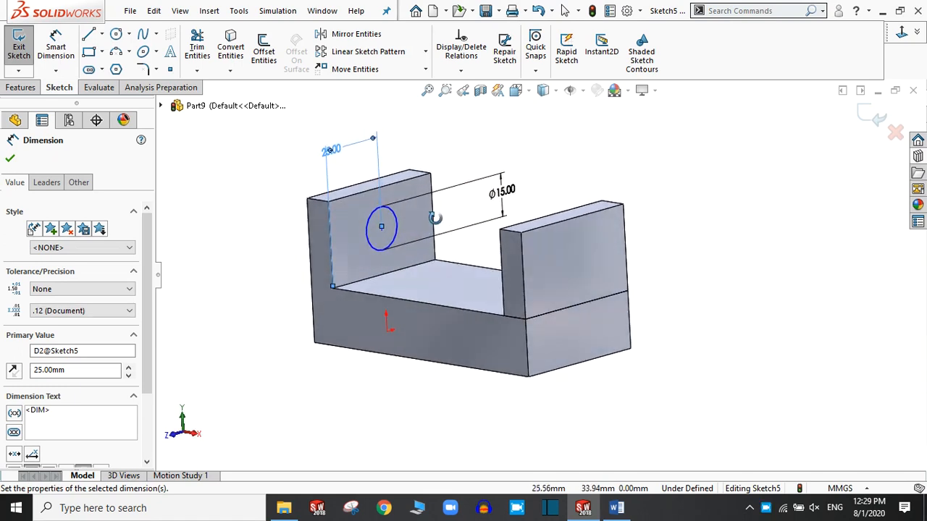
pyautogui.click(383, 230)
pyautogui.click(413, 265)
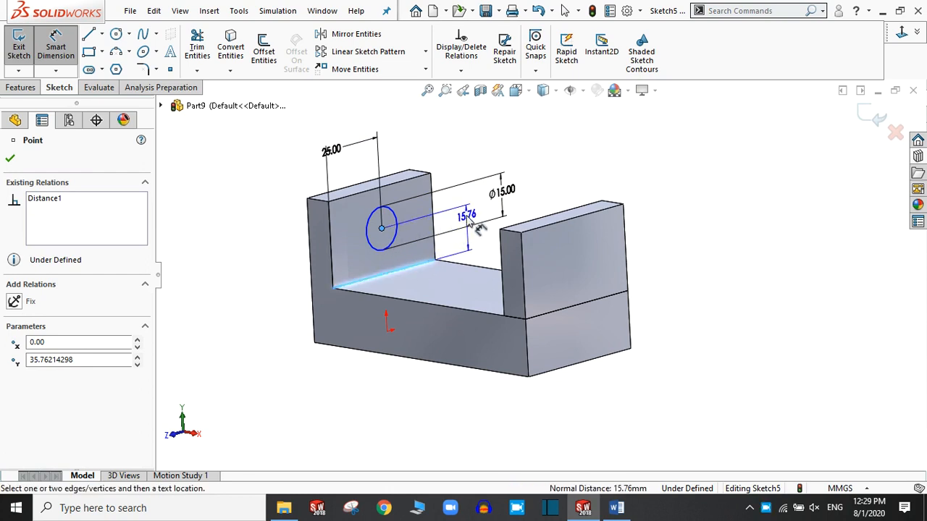
pyautogui.click(467, 221)
pyautogui.write('15')
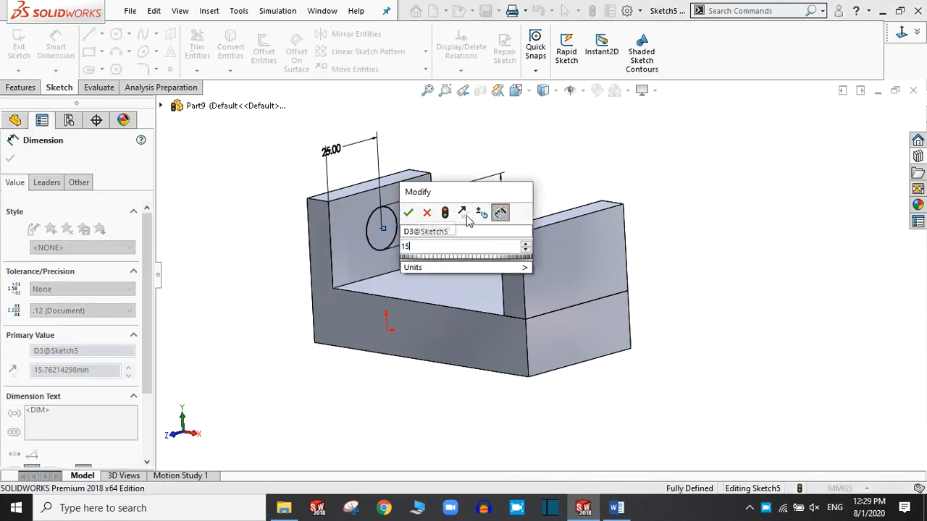
pyautogui.press('Return')
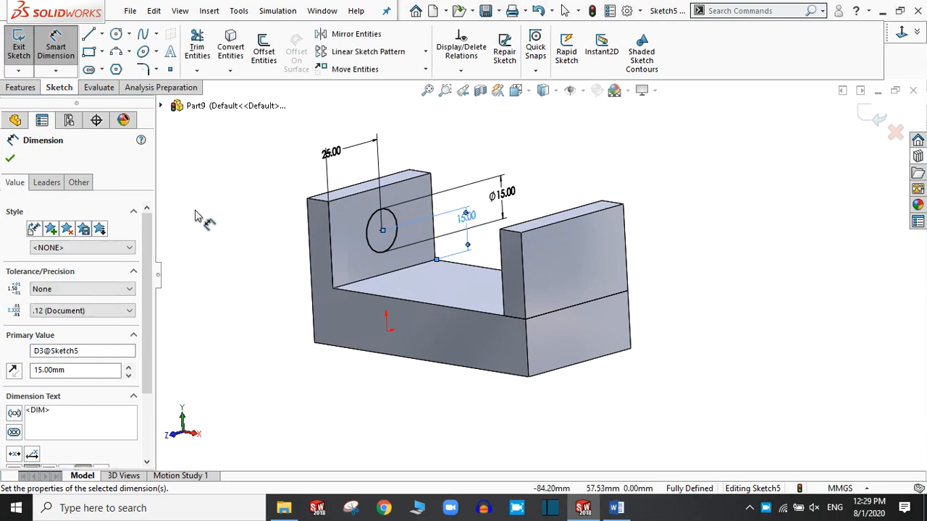
pyautogui.click(11, 158)
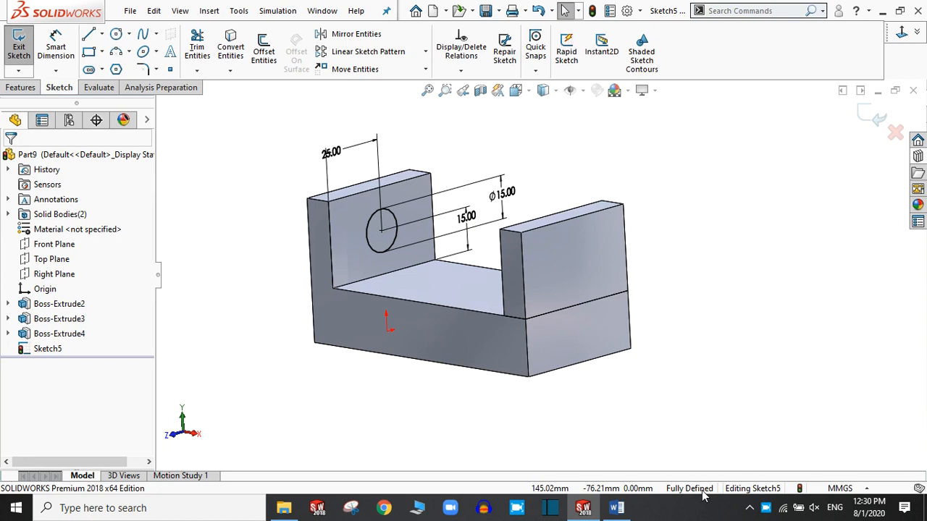
# Start a Boss-Extrude of the 15 mm circle and try blind depths of 20 mm and 50 mm.
pyautogui.moveTo(374, 373); pyautogui.dragTo(396, 355, button='middle')
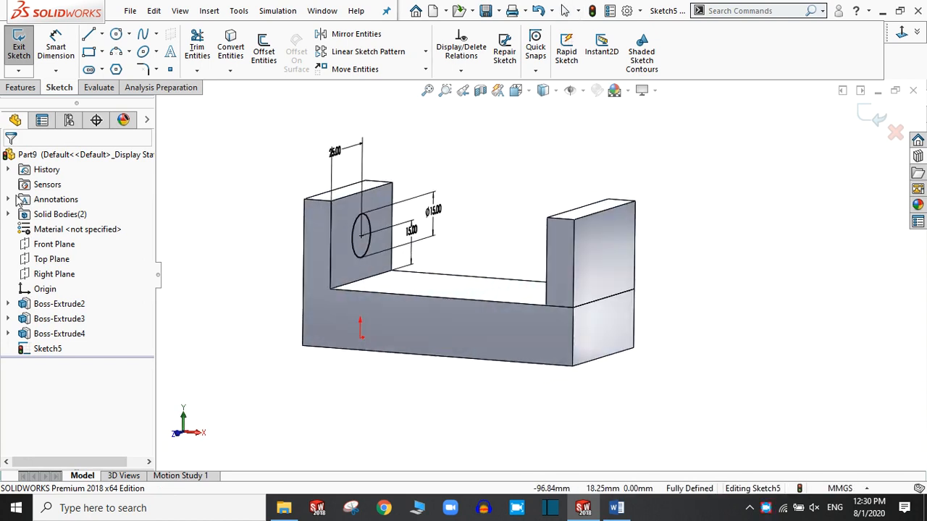
pyautogui.click(21, 87)
pyautogui.click(23, 57)
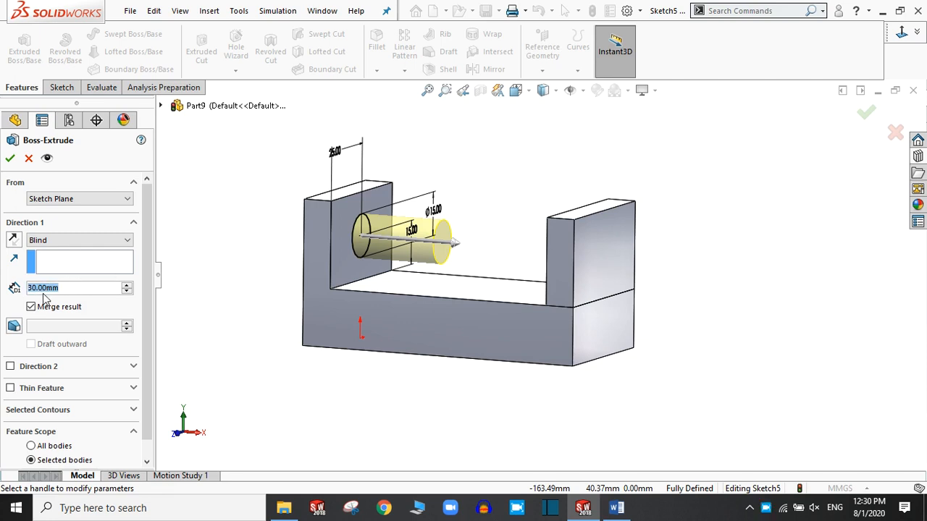
pyautogui.write('20')
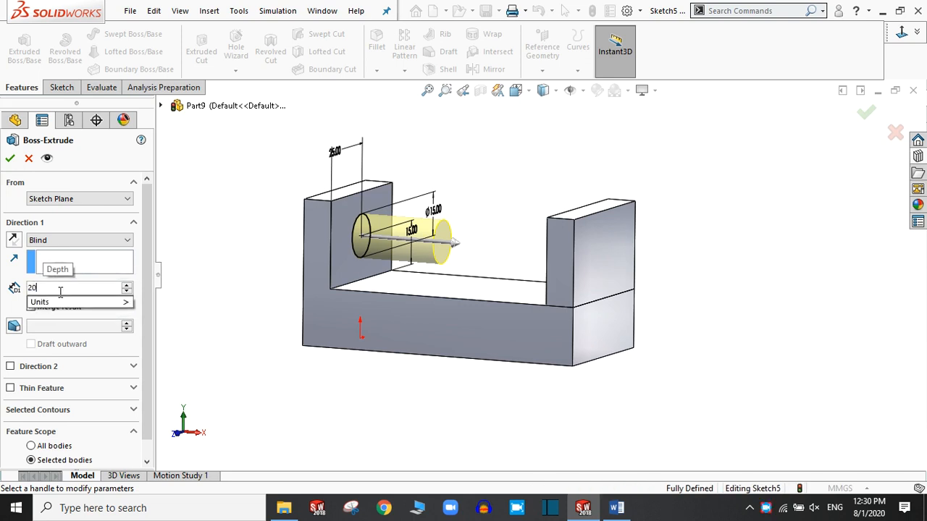
pyautogui.press('Return')
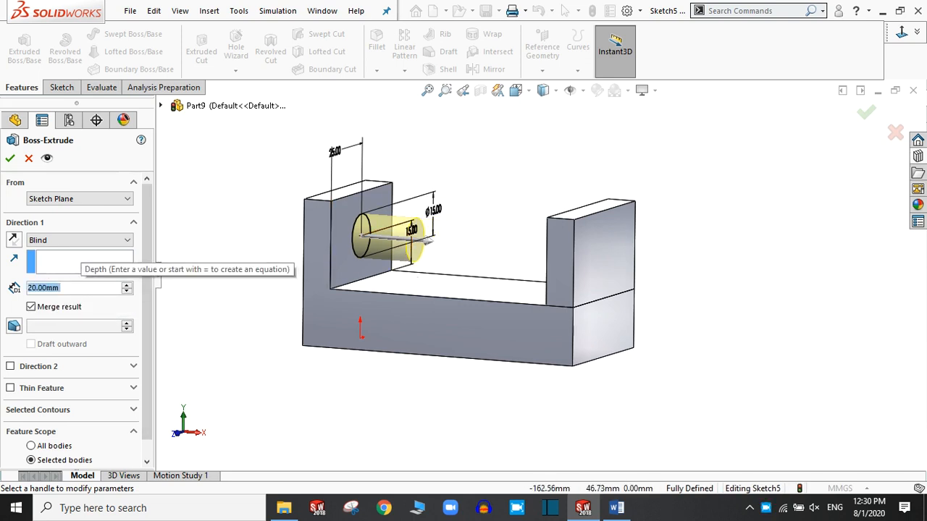
pyautogui.write('50')
pyautogui.press('Return')
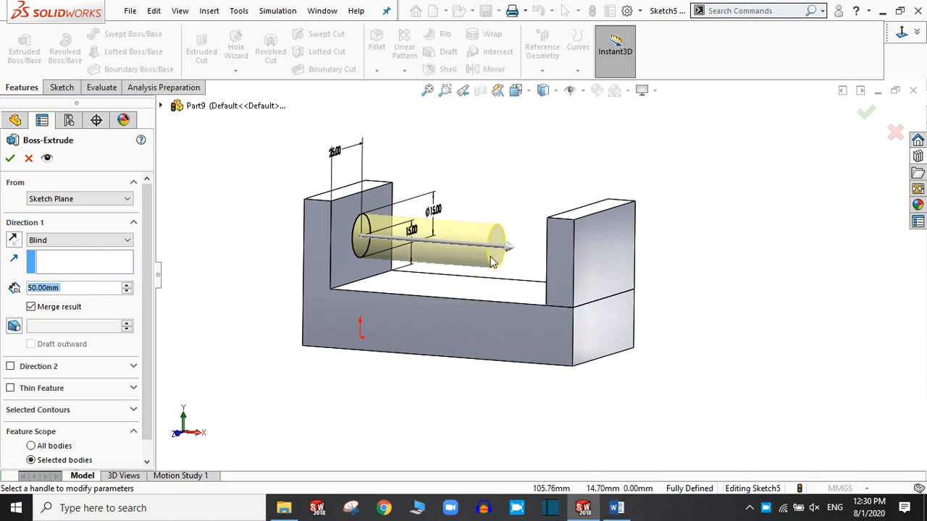
# Set the cylinder extrusion's end condition to Through All and inspect the preview at both uprights.
pyautogui.click(71, 242)
pyautogui.click(62, 262)
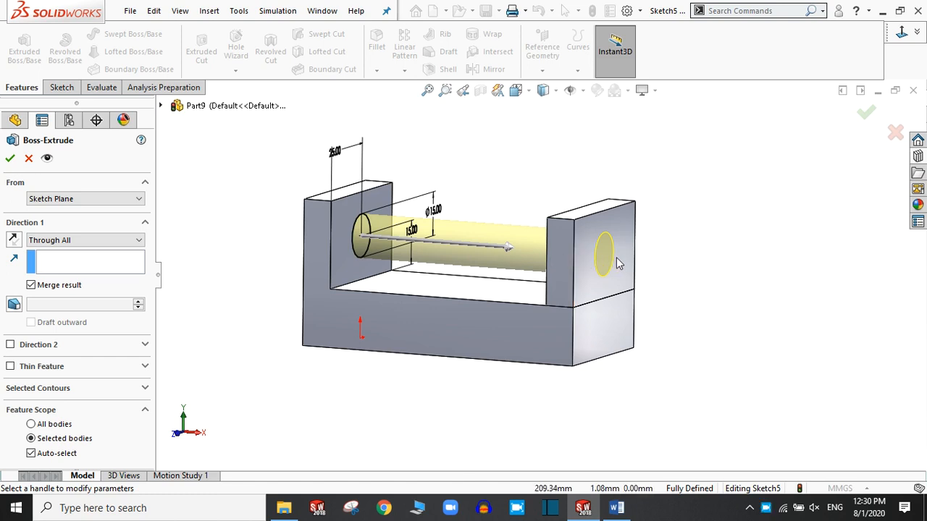
pyautogui.moveTo(612, 267); pyautogui.dragTo(637, 249, button='middle')
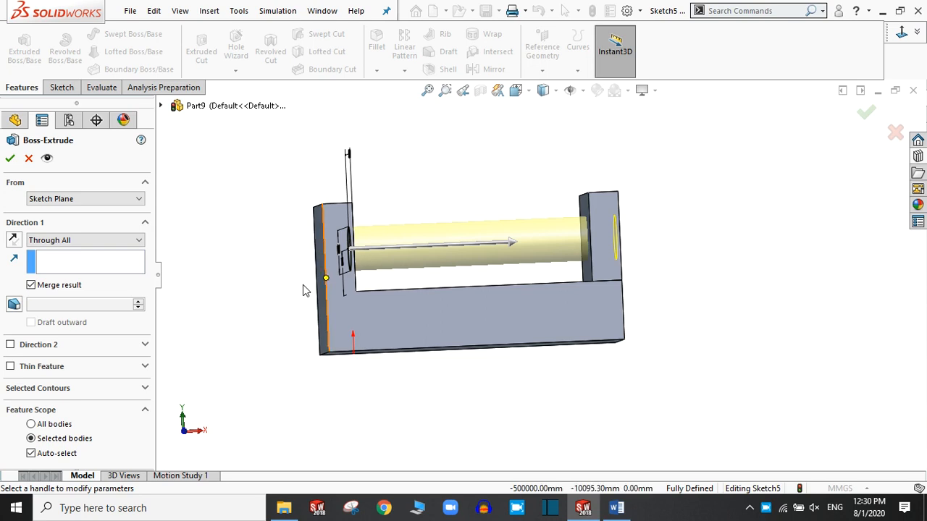
pyautogui.moveTo(411, 295); pyautogui.dragTo(415, 299, button='middle')
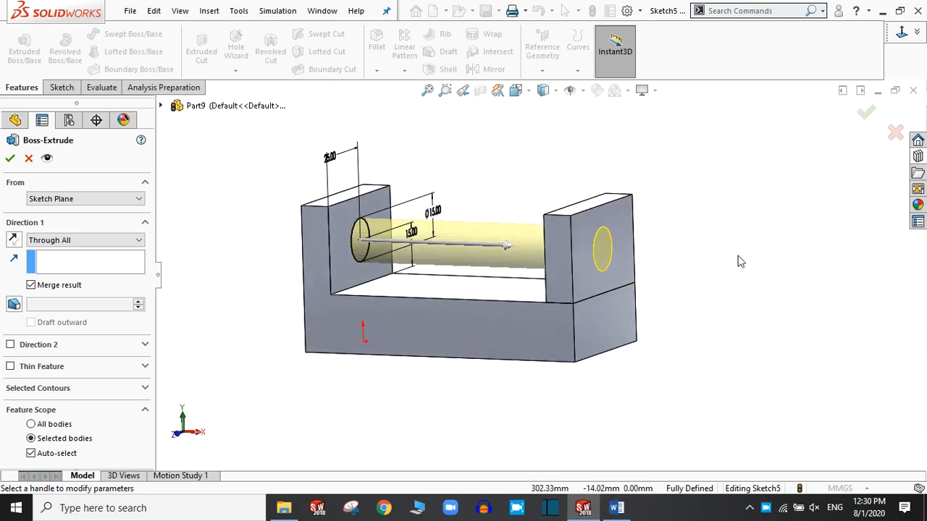
pyautogui.moveTo(660, 287); pyautogui.dragTo(621, 286, button='middle')
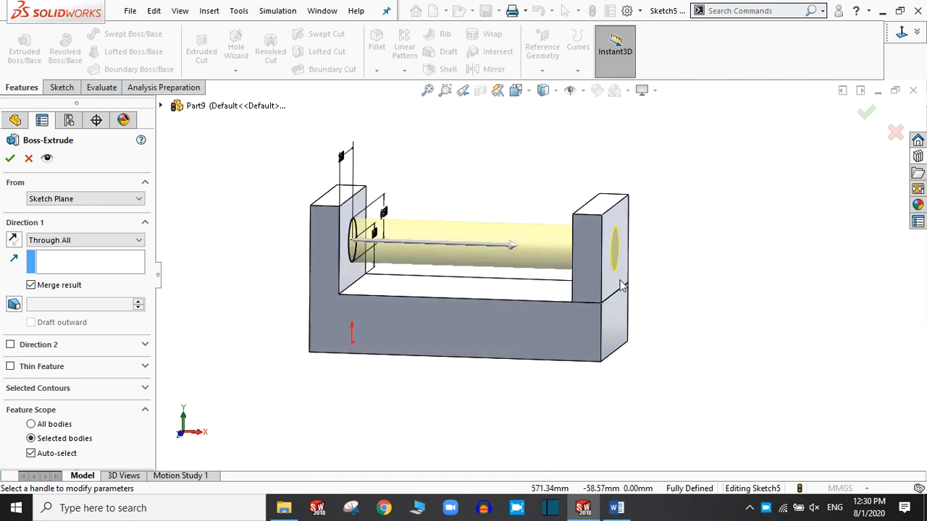
# Change the cylinder extrusion's end condition to Up To Next and inspect where it meets the right upright.
pyautogui.click(80, 240)
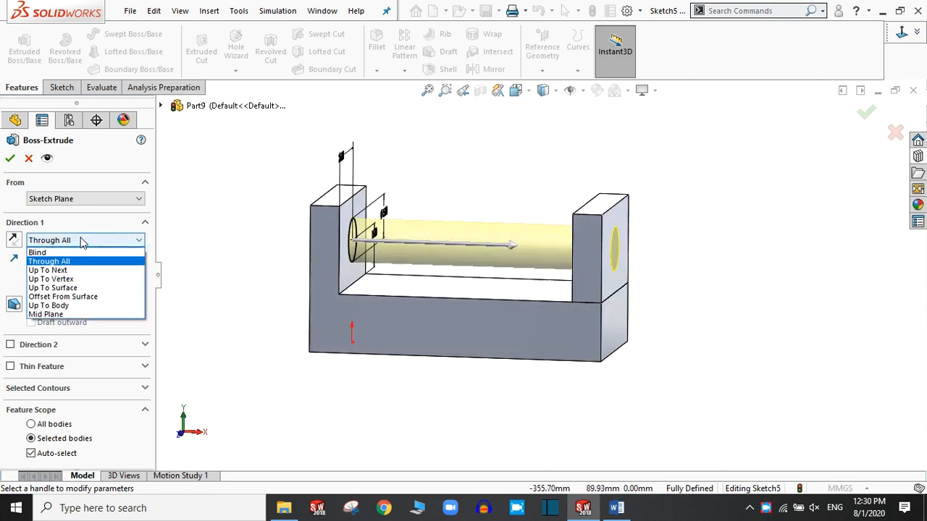
pyautogui.click(50, 270)
pyautogui.moveTo(656, 237); pyautogui.dragTo(681, 232, button='middle')
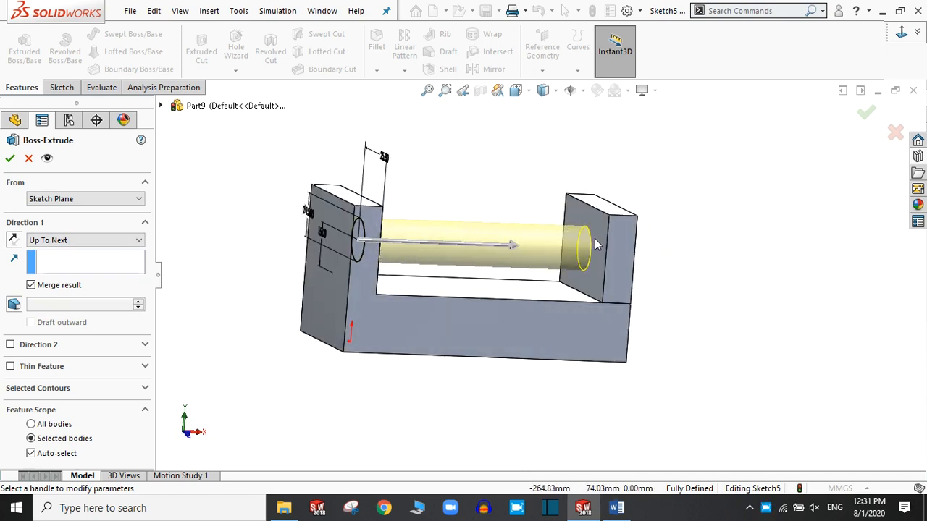
pyautogui.moveTo(595, 239); pyautogui.dragTo(584, 231, button='middle')
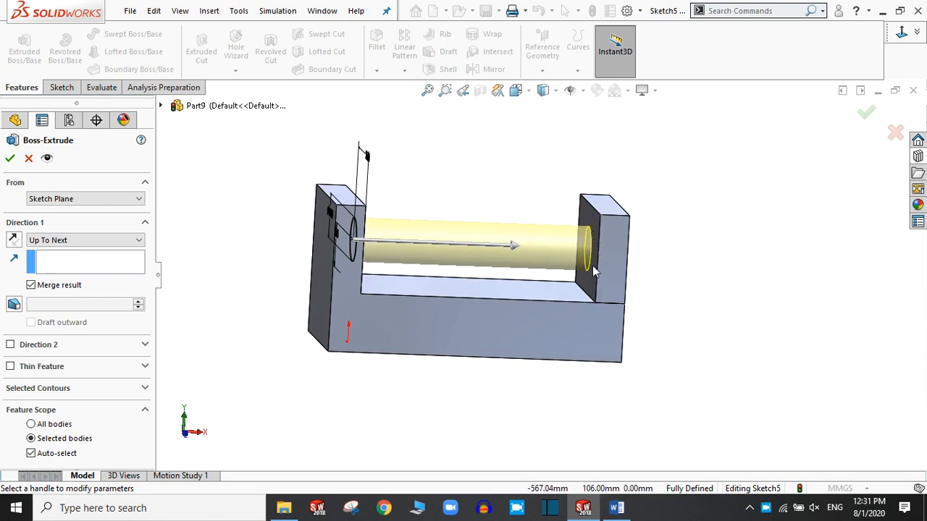
pyautogui.moveTo(594, 271); pyautogui.dragTo(592, 257, button='middle')
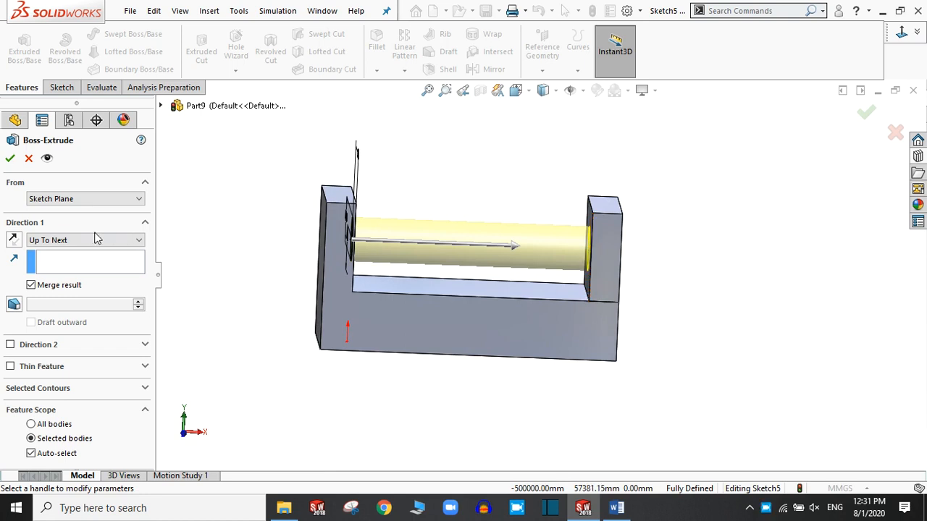
# Set the end condition to Up To Vertex, using the front outer corner where the right upright meets the base.
pyautogui.click(84, 241)
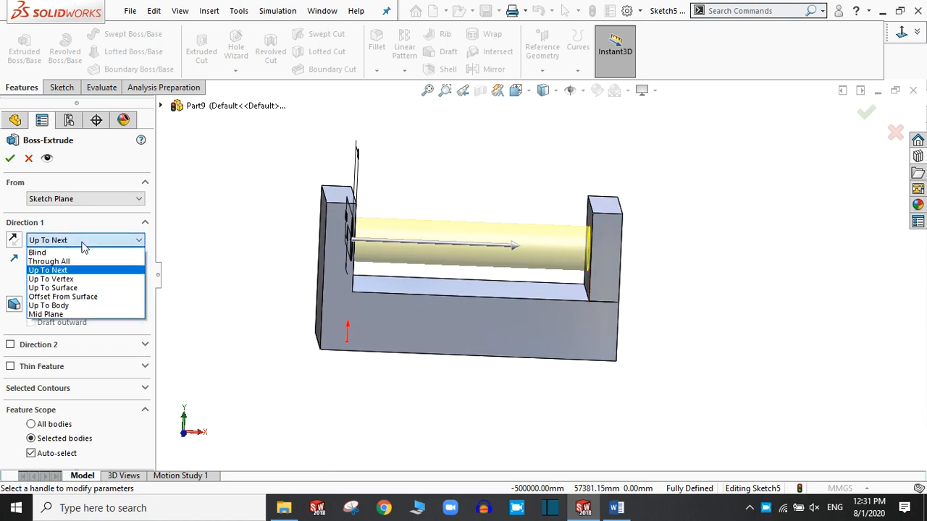
pyautogui.click(50, 279)
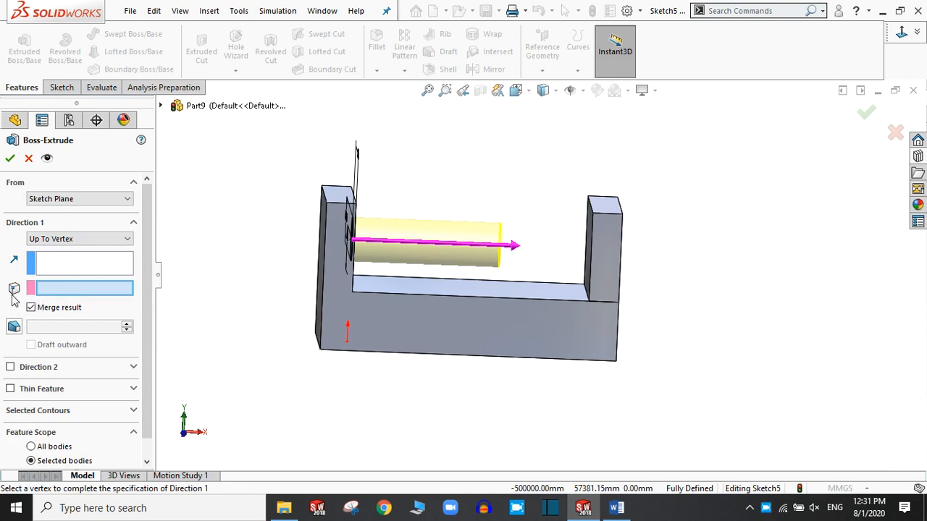
pyautogui.moveTo(700, 326)
pyautogui.mouseDown(button='middle')
pyautogui.moveTo(674, 314)
pyautogui.moveTo(670, 330)
pyautogui.mouseUp(button='middle')
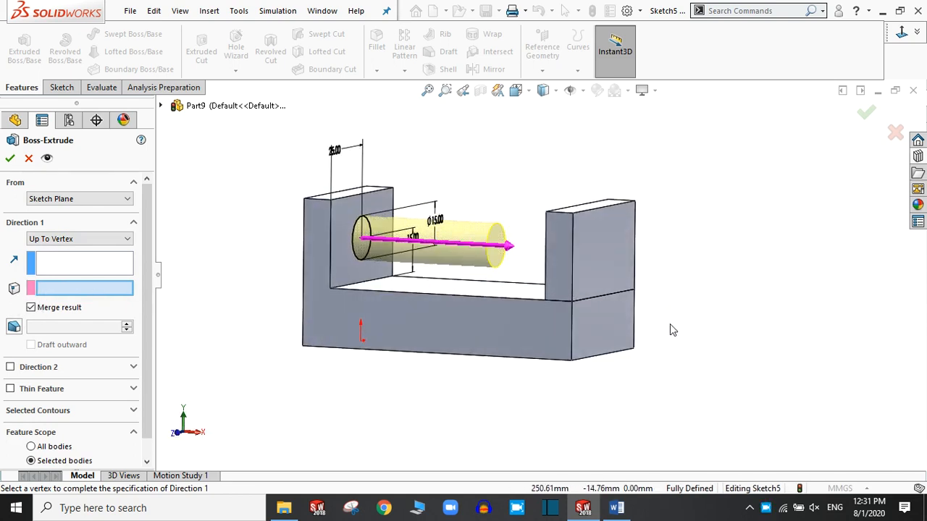
pyautogui.click(572, 302)
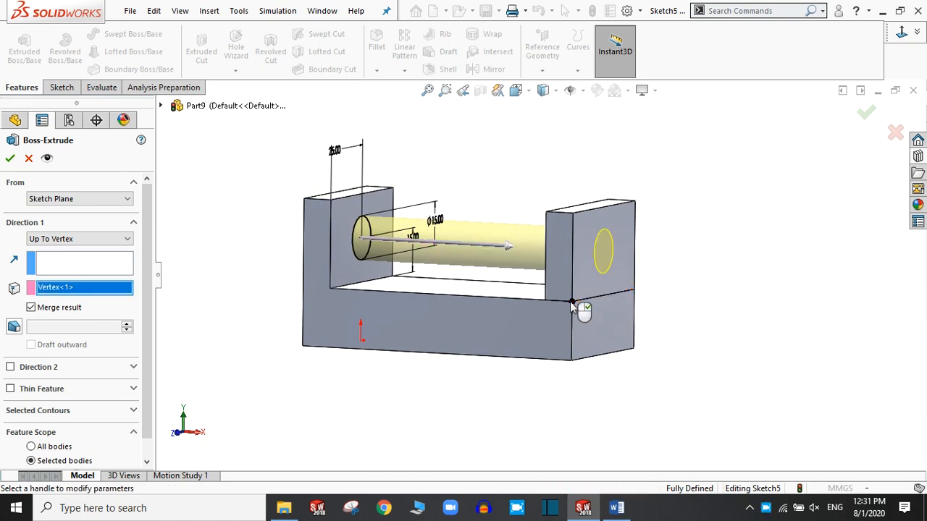
pyautogui.moveTo(635, 269); pyautogui.dragTo(666, 269, button='middle')
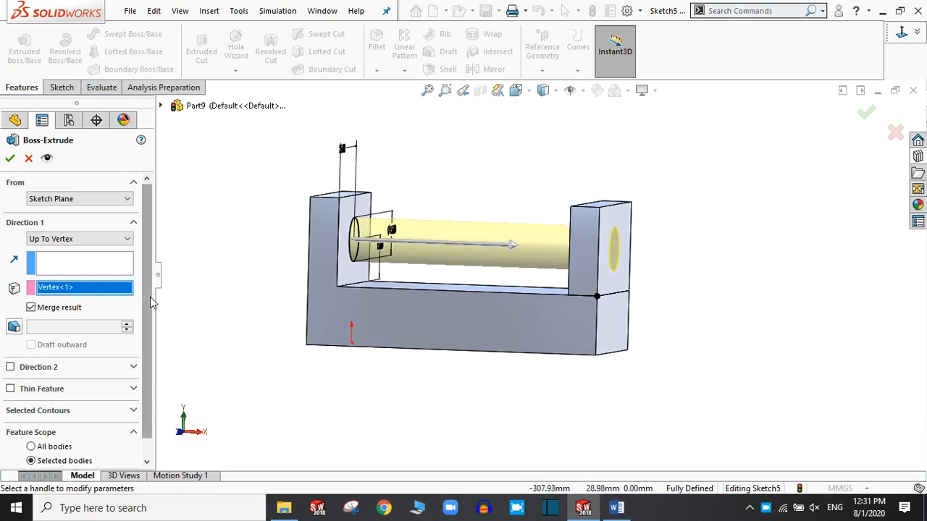
# Replace the end vertex with the front top corner of the right upright's inner face and inspect the preview.
pyautogui.rightClick(91, 292)
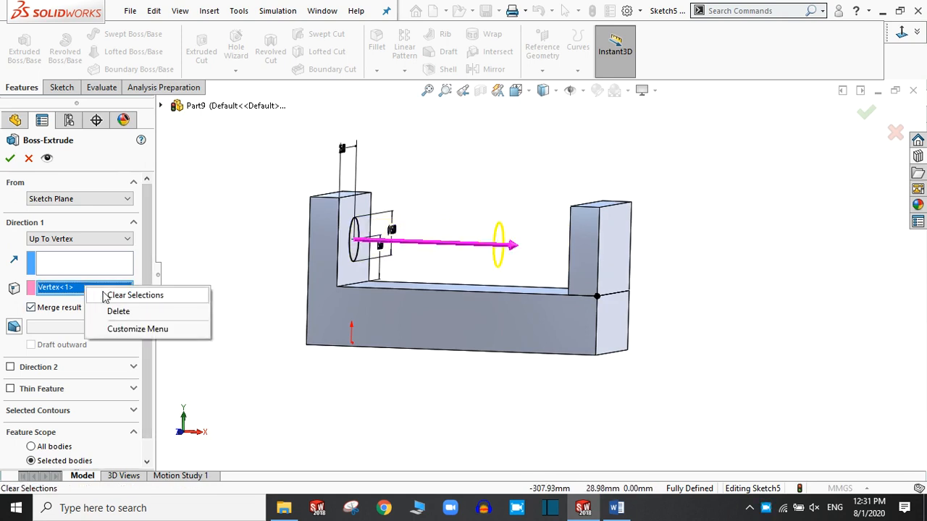
pyautogui.click(114, 295)
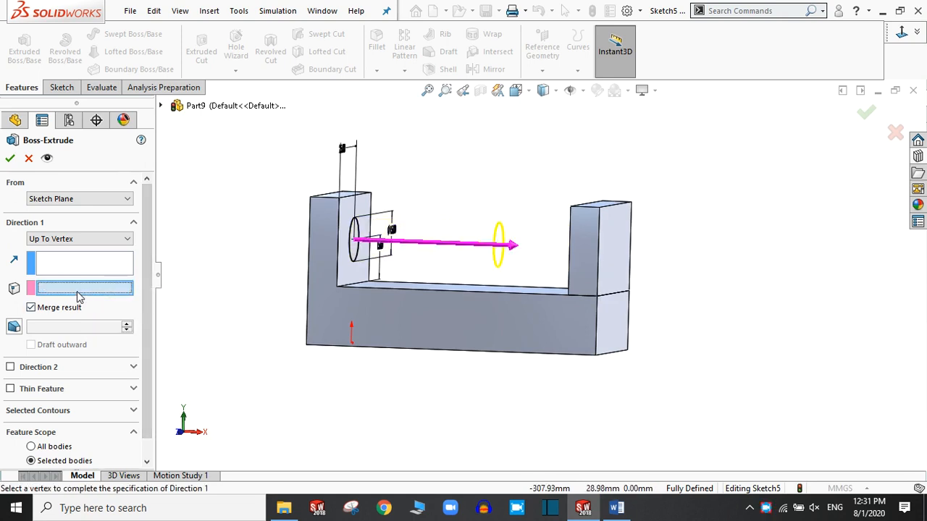
pyautogui.click(572, 208)
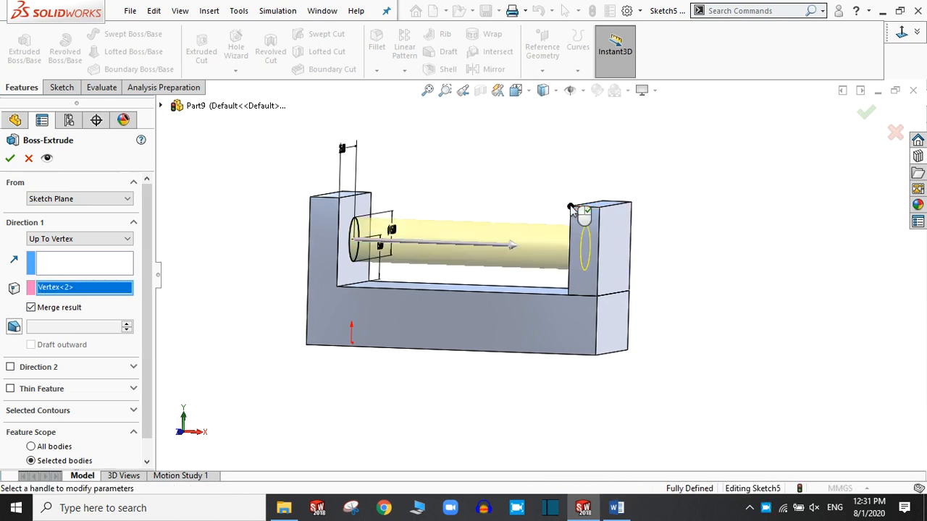
pyautogui.moveTo(654, 232); pyautogui.dragTo(697, 270, button='middle')
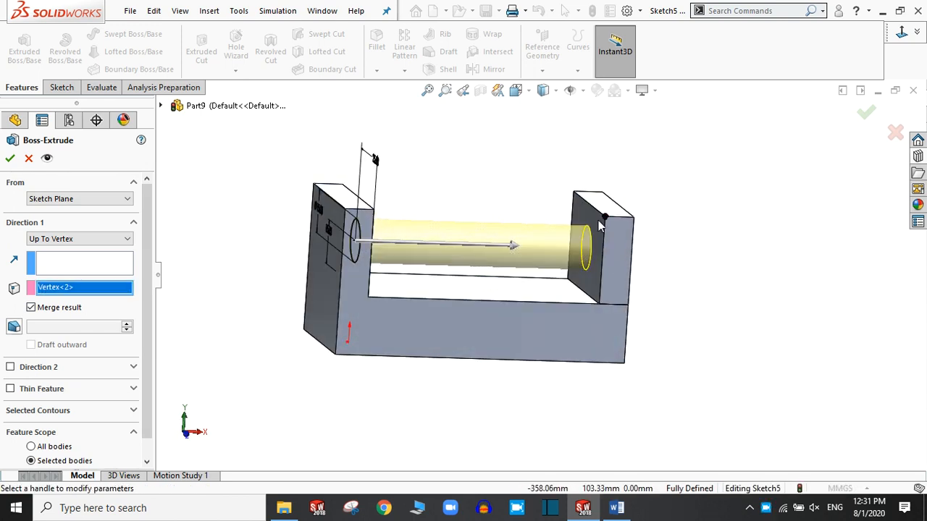
pyautogui.moveTo(713, 309); pyautogui.dragTo(693, 284, button='middle')
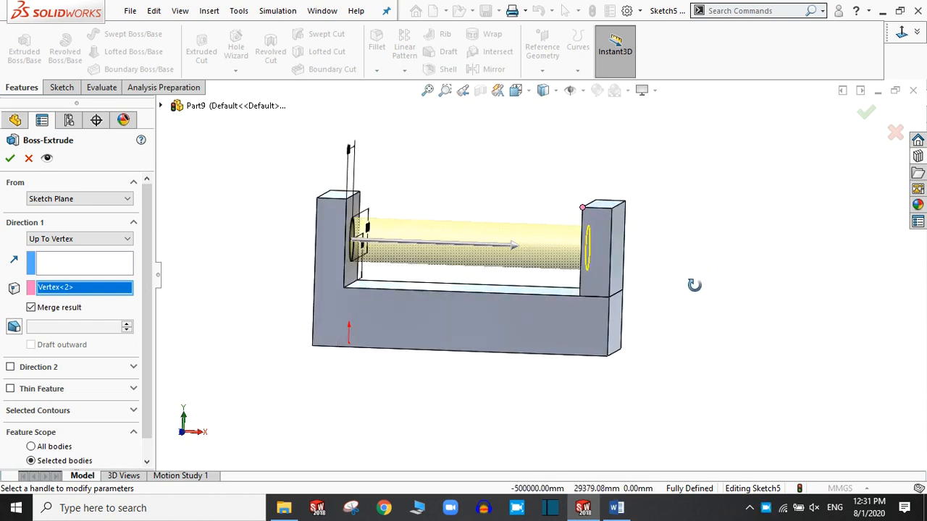
# Replace the end vertex with the front bottom corner at the base's right end.
pyautogui.rightClick(57, 289)
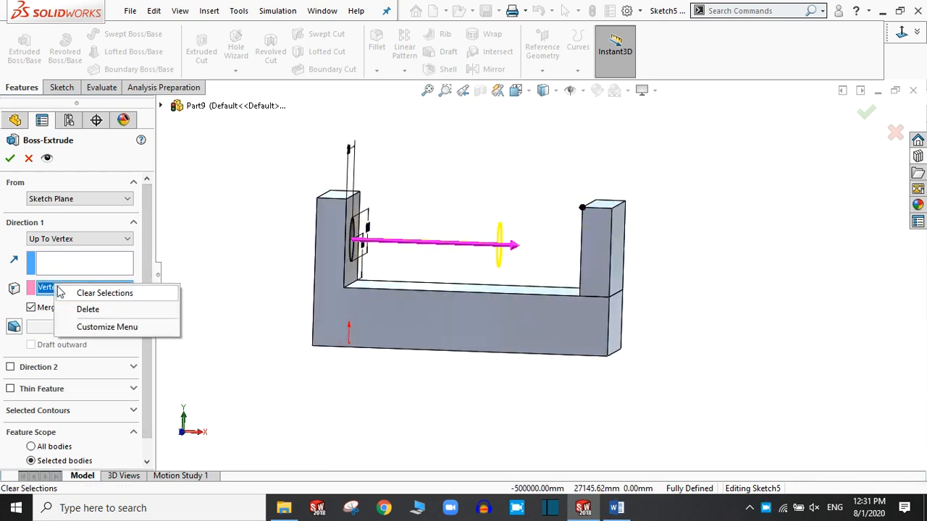
pyautogui.click(75, 294)
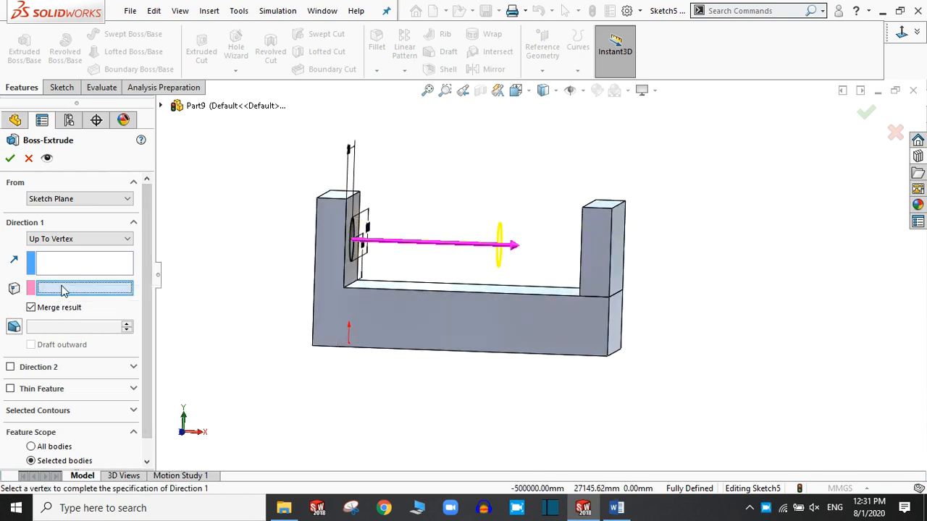
pyautogui.click(607, 358)
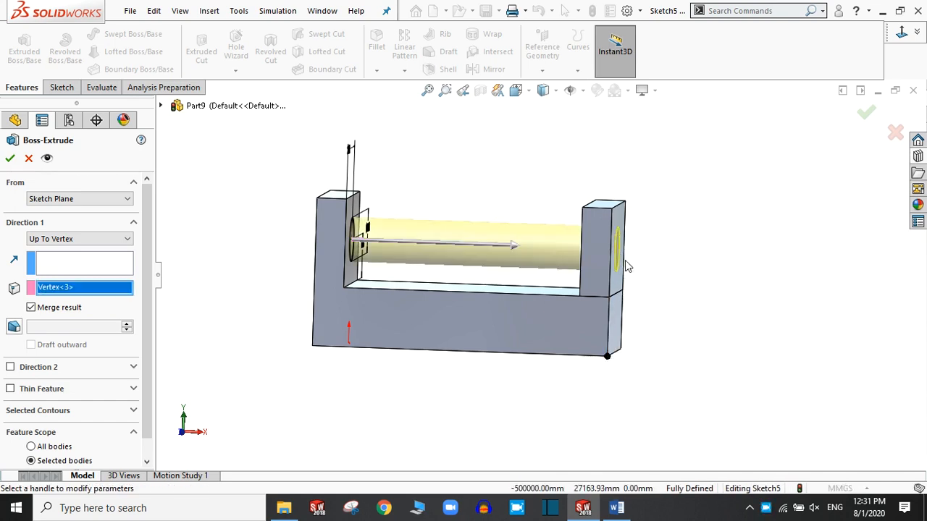
# Set the end condition to Up To Surface and choose the right upright's inner face as the end face.
pyautogui.click(75, 241)
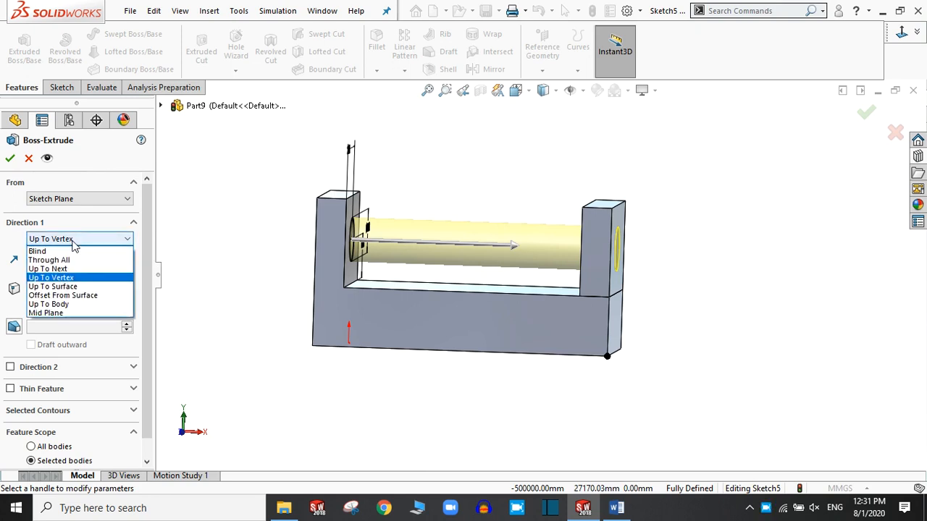
pyautogui.click(72, 286)
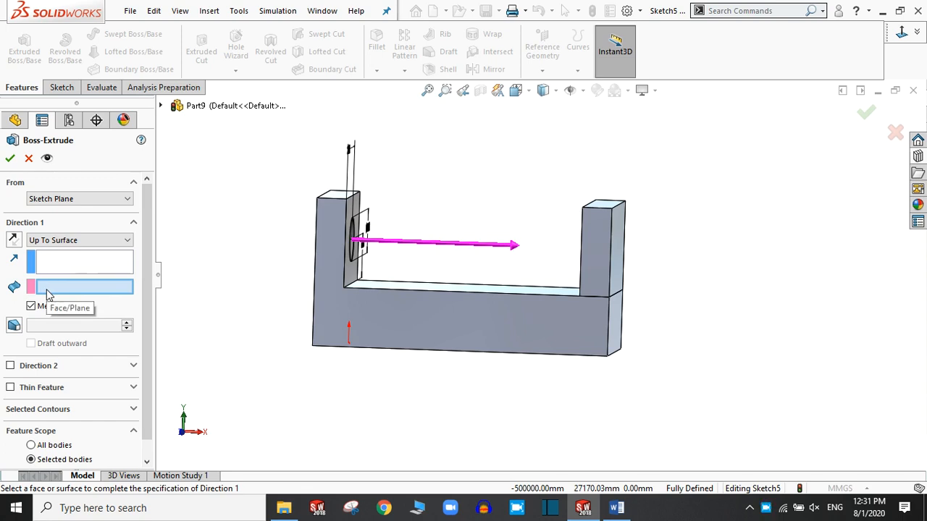
pyautogui.moveTo(729, 311); pyautogui.dragTo(756, 333, button='middle')
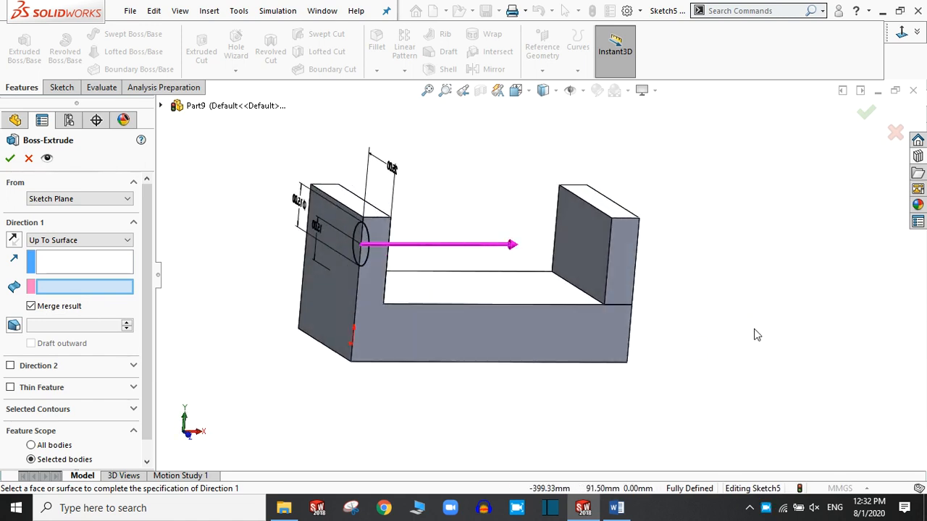
pyautogui.click(571, 241)
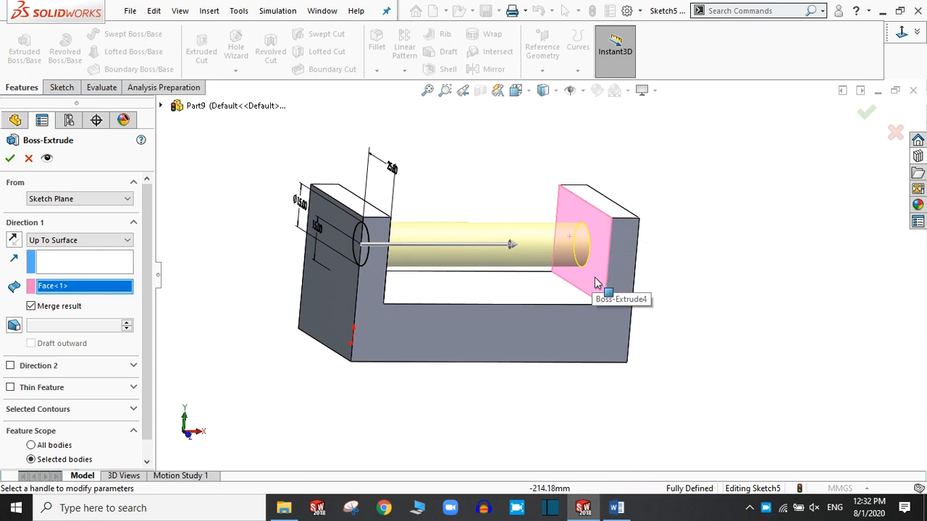
pyautogui.moveTo(669, 265)
pyautogui.mouseDown(button='middle')
pyautogui.moveTo(656, 253)
pyautogui.moveTo(646, 259)
pyautogui.moveTo(666, 263)
pyautogui.mouseUp(button='middle')
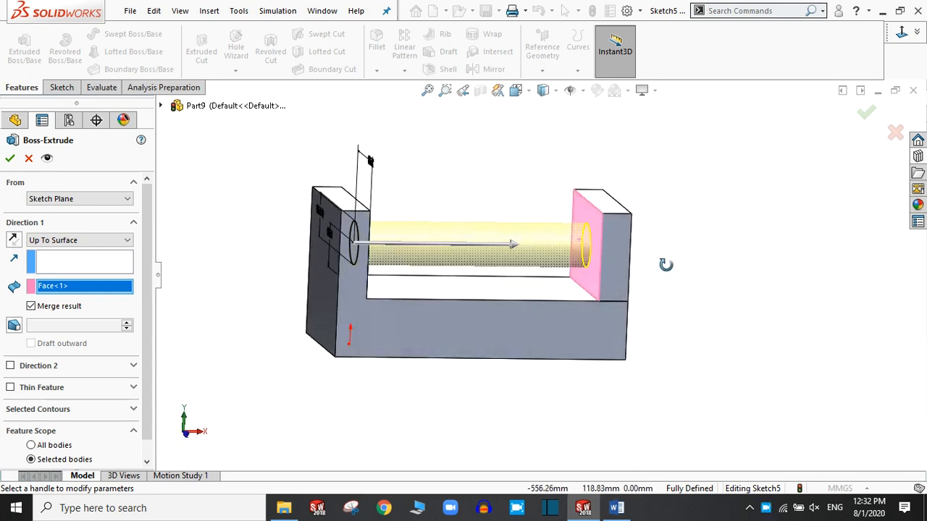
# Replace the end face with the right upright's outer face and complete the cylinder extrusion.
pyautogui.rightClick(118, 291)
pyautogui.click(131, 296)
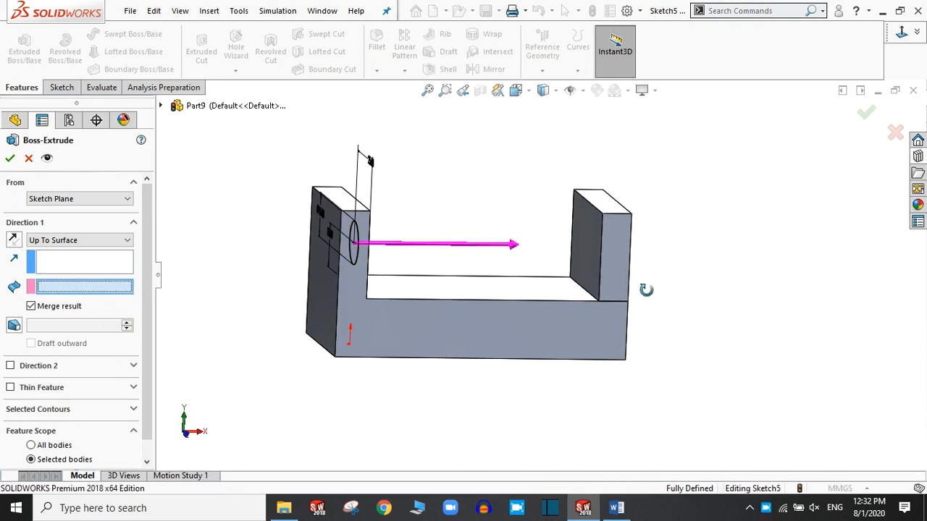
pyautogui.moveTo(648, 296); pyautogui.dragTo(611, 282, button='middle')
pyautogui.click(596, 245)
pyautogui.moveTo(679, 250); pyautogui.dragTo(719, 252, button='middle')
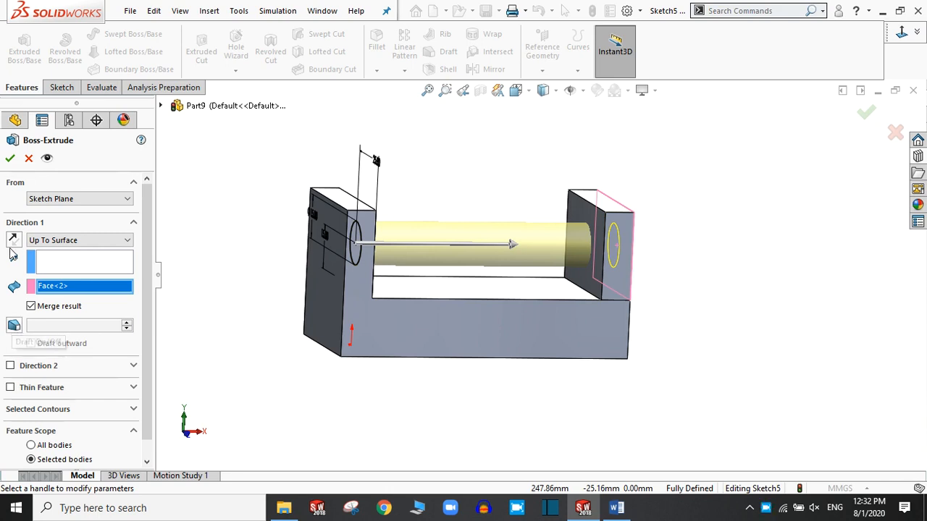
pyautogui.click(9, 160)
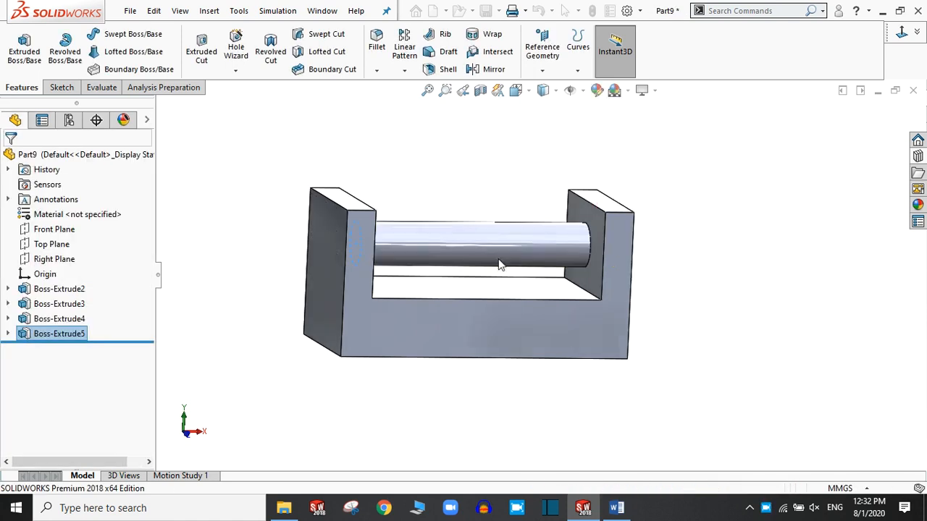
pyautogui.moveTo(707, 265); pyautogui.dragTo(664, 267, button='middle')
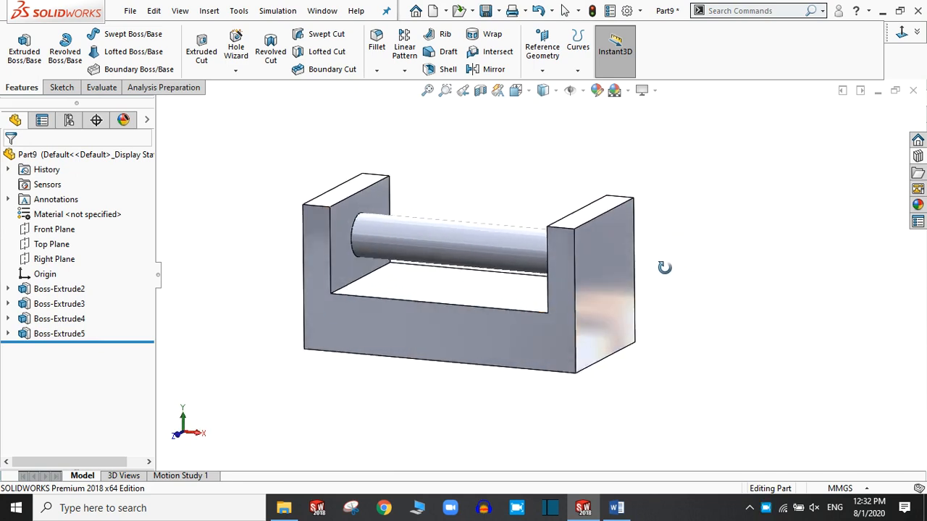
# Edit the cylinder extrusion between the uprights, setting its end condition to Blind with a 50 mm depth.
pyautogui.click(38, 335)
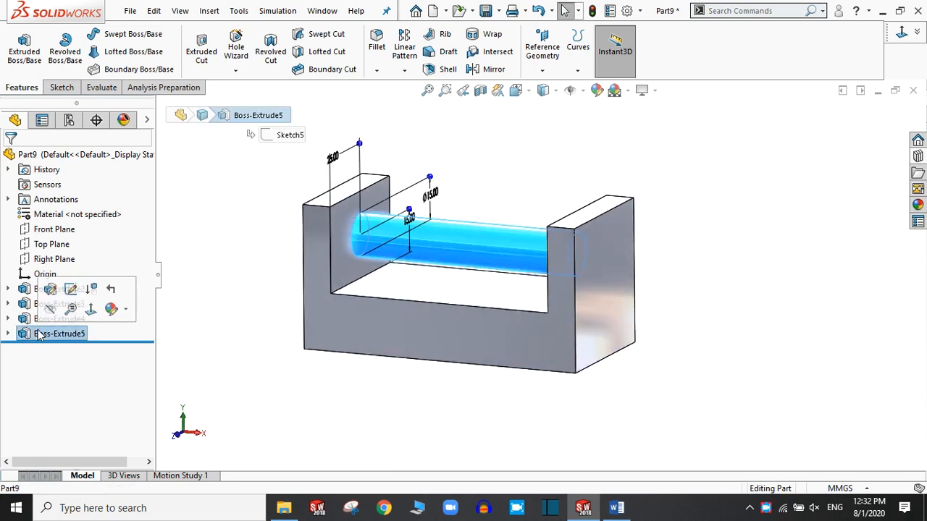
pyautogui.click(48, 289)
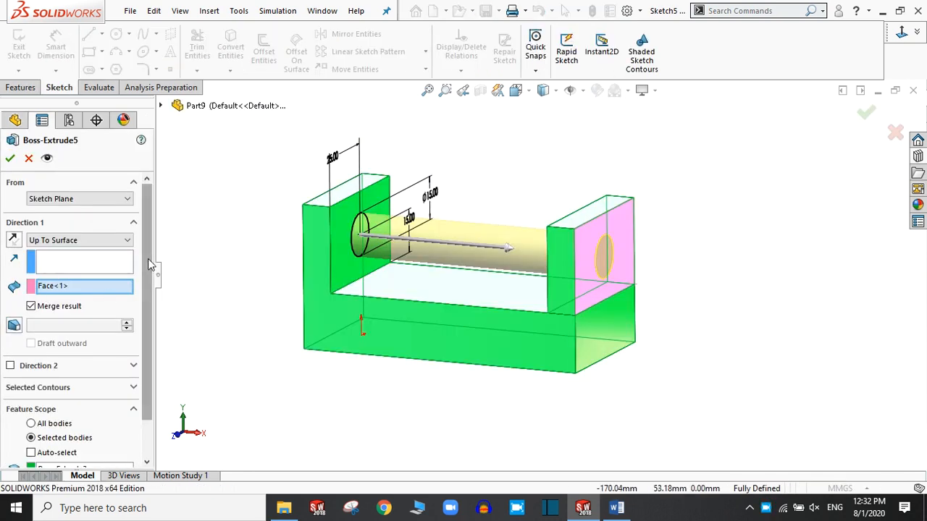
pyautogui.moveTo(148, 258)
pyautogui.mouseDown()
pyautogui.moveTo(143, 326)
pyautogui.moveTo(145, 244)
pyautogui.mouseUp()
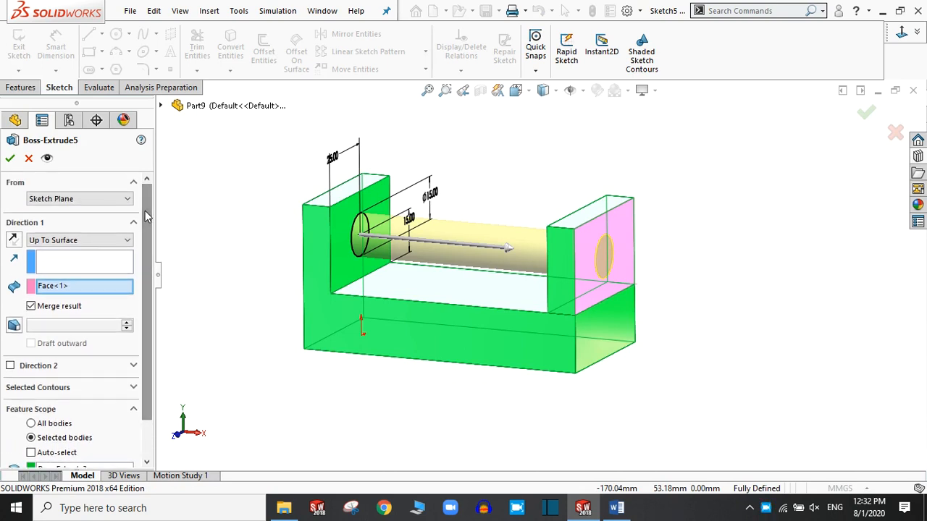
pyautogui.click(123, 240)
pyautogui.click(46, 253)
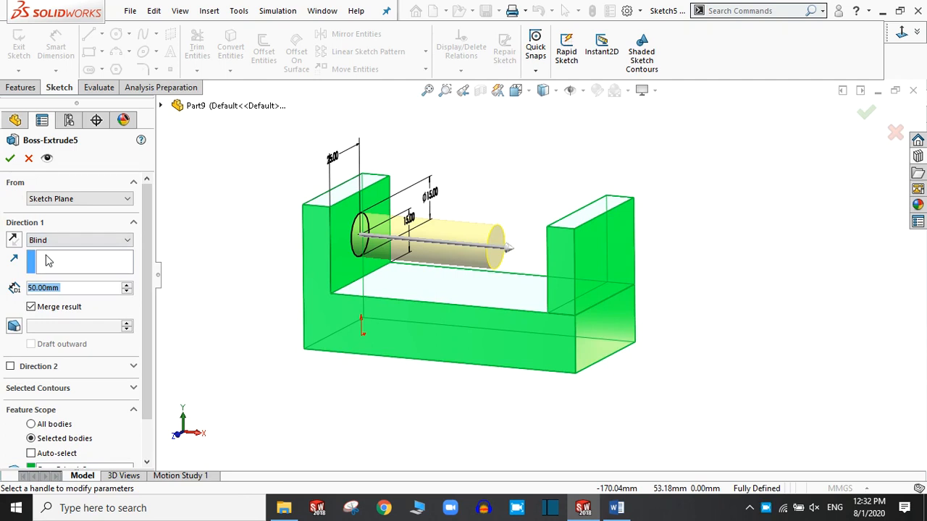
pyautogui.click(10, 160)
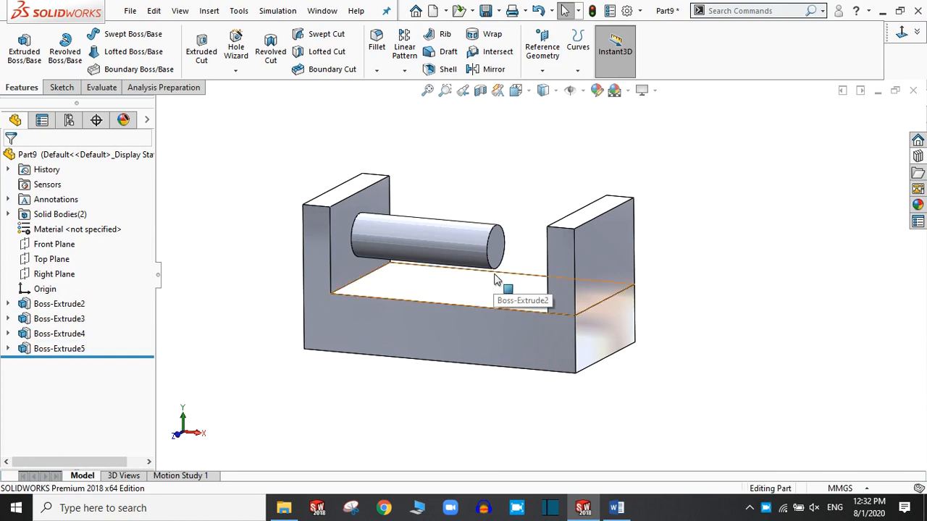
# Sketch a circle on the base's front face, centred directly above the origin.
pyautogui.moveTo(449, 389); pyautogui.dragTo(506, 293, button='middle')
pyautogui.moveTo(801, 360); pyautogui.dragTo(826, 371, button='middle')
pyautogui.scroll(3, 724, 319)
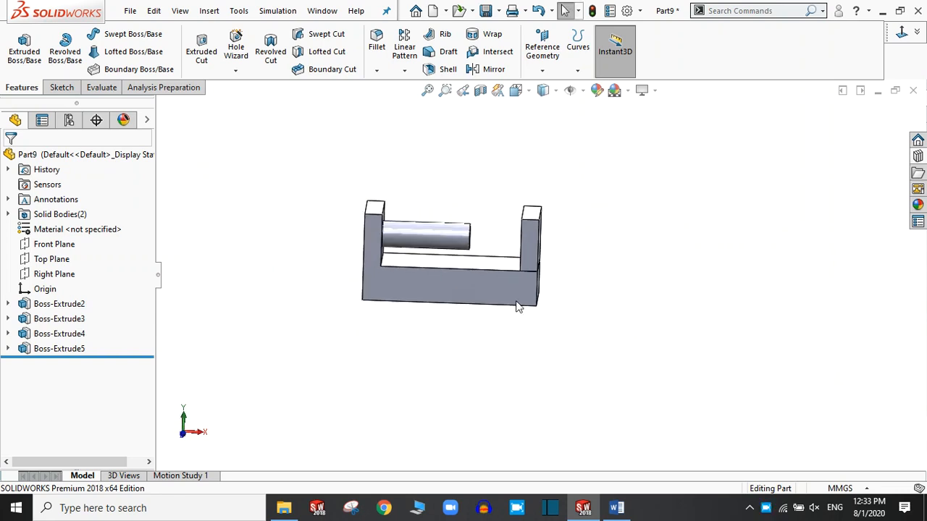
pyautogui.click(437, 291)
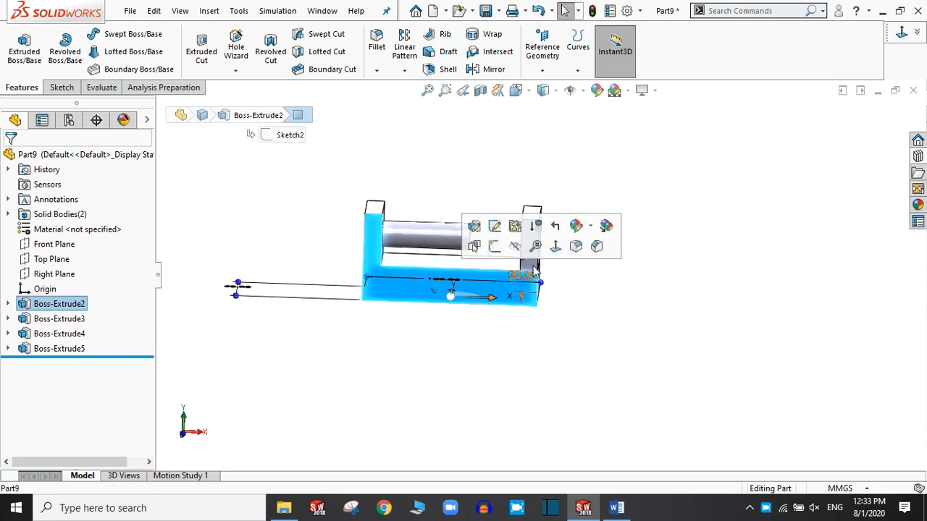
pyautogui.click(535, 247)
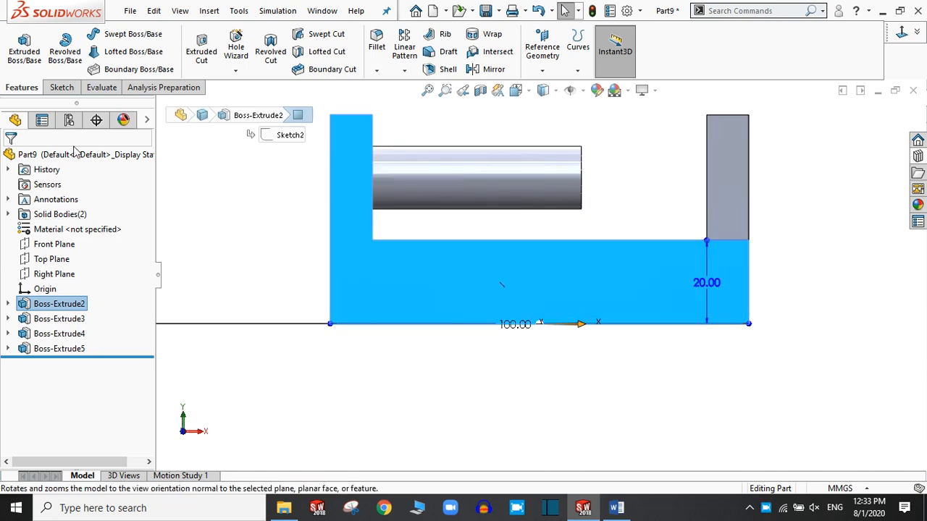
pyautogui.click(52, 88)
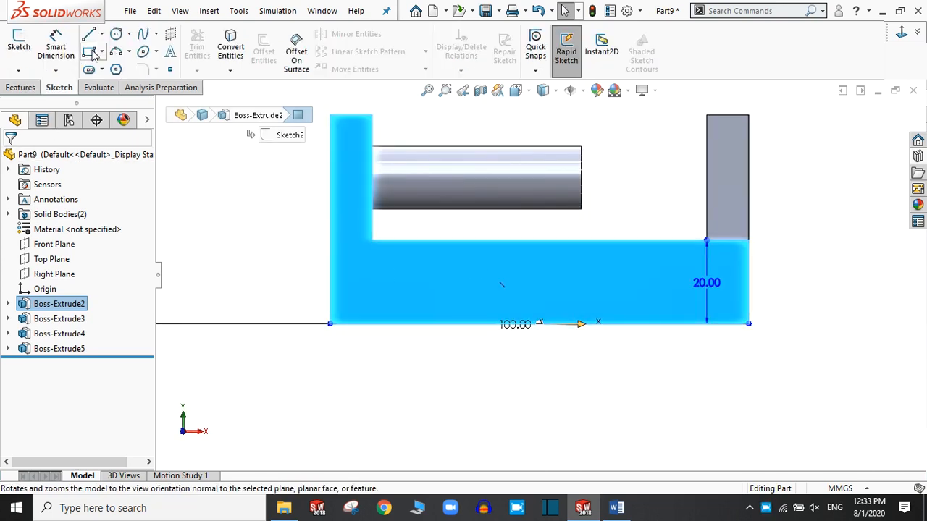
pyautogui.click(115, 34)
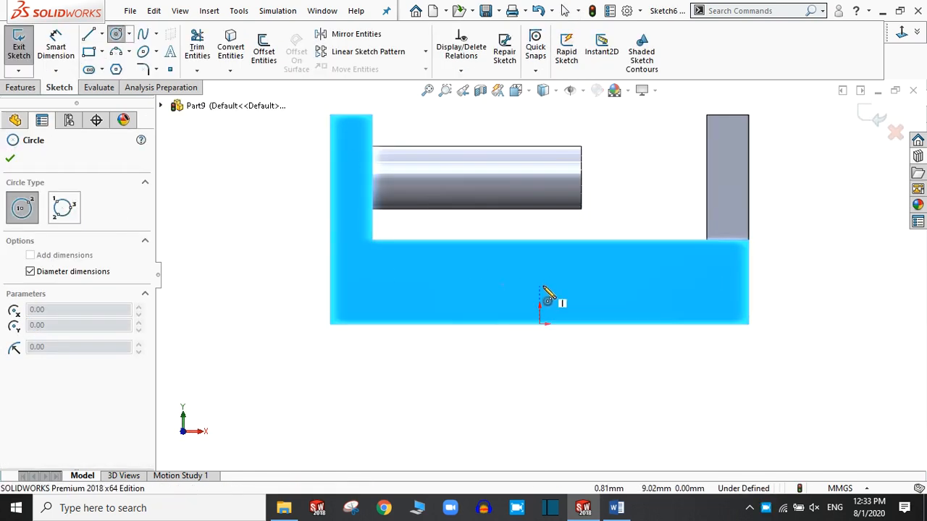
pyautogui.moveTo(539, 281); pyautogui.dragTo(547, 304)
pyautogui.click(9, 160)
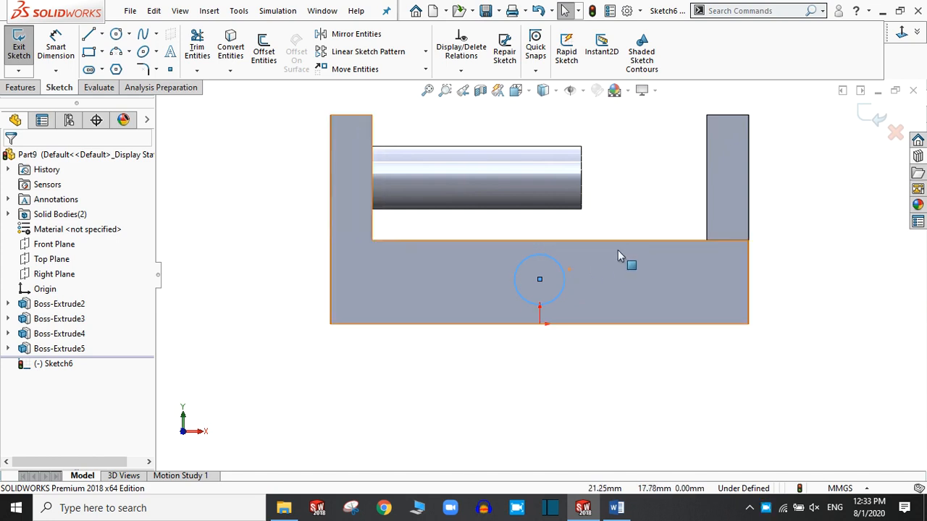
# Start a Blind 50 mm boss extrusion of the circle with merged result and enable its second direction.
pyautogui.moveTo(619, 291); pyautogui.dragTo(518, 296, button='middle')
pyautogui.scroll(-1, 507, 283)
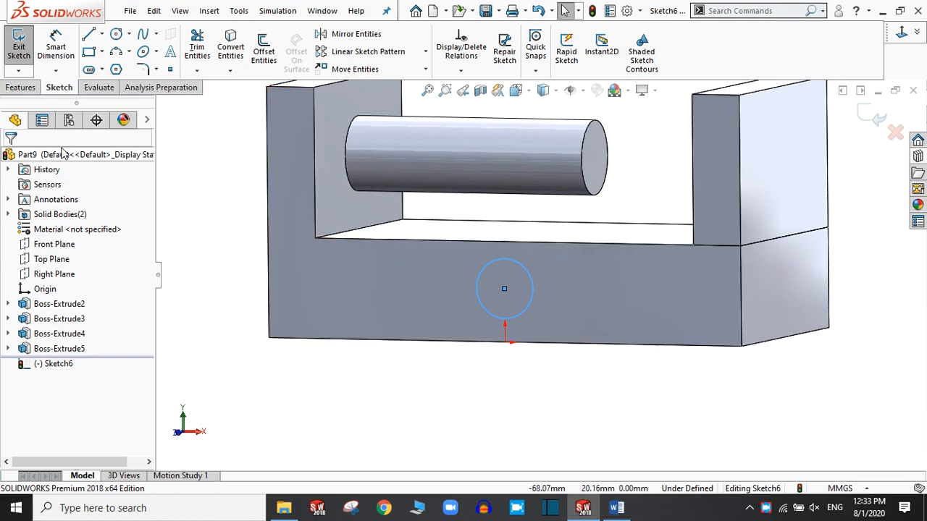
pyautogui.click(30, 89)
pyautogui.click(24, 52)
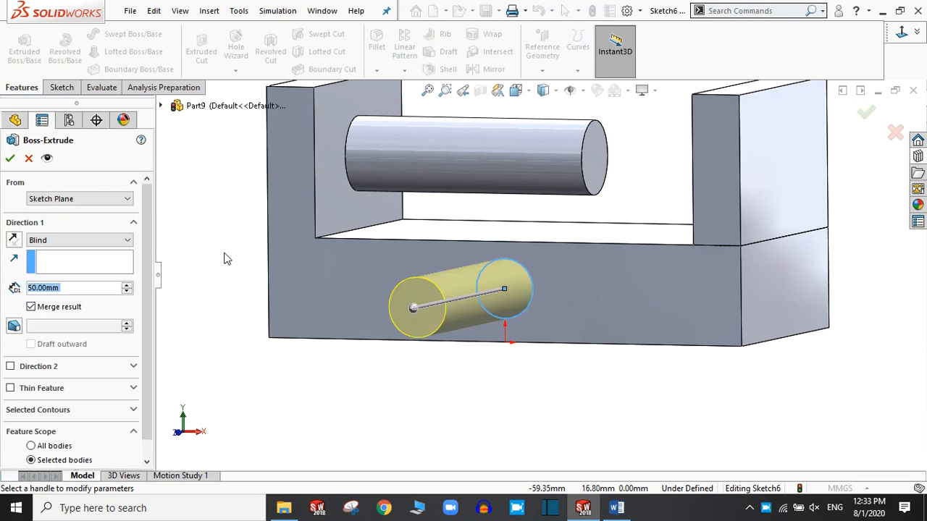
pyautogui.scroll(-1, 147, 236)
pyautogui.scroll(-2, 147, 236)
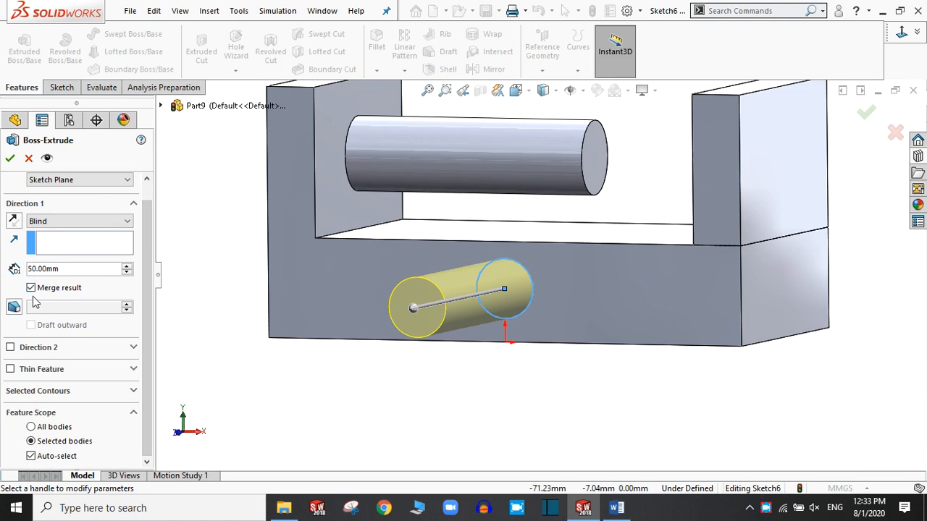
pyautogui.moveTo(578, 392); pyautogui.dragTo(534, 391, button='middle')
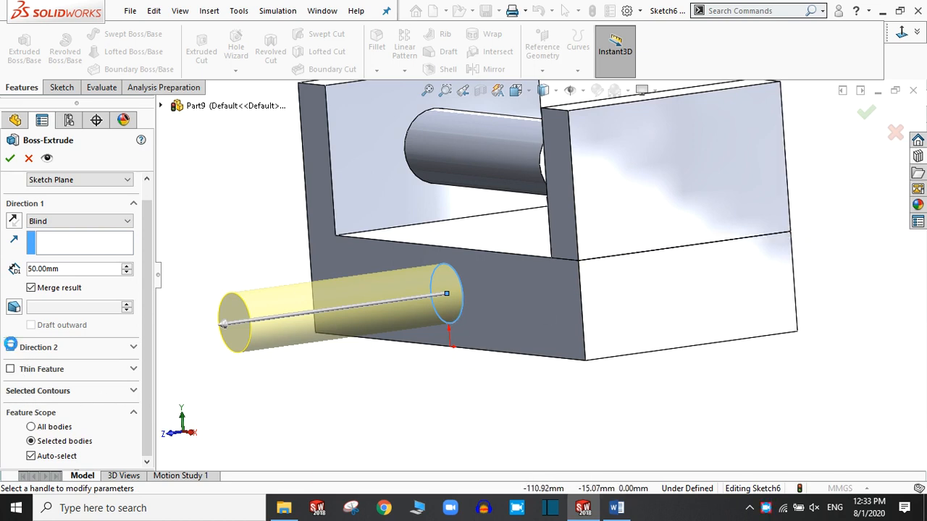
pyautogui.click(10, 347)
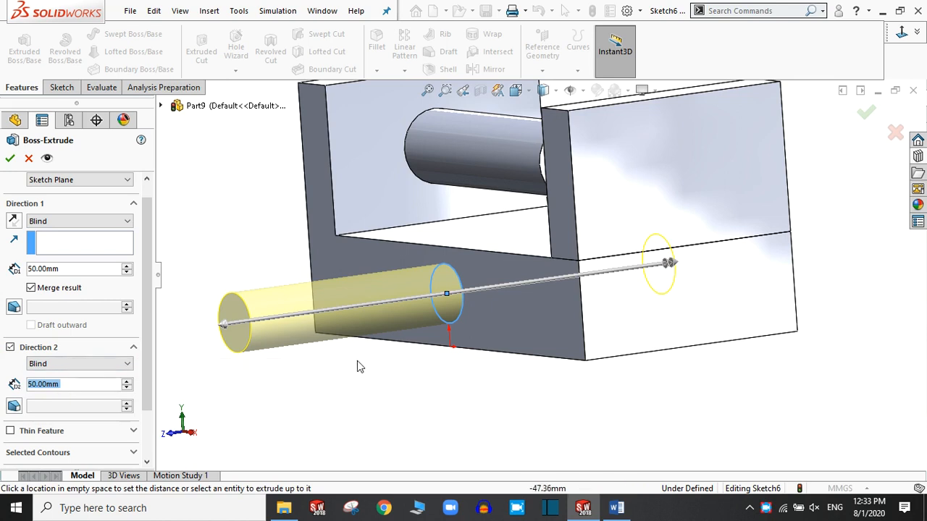
# Set the second direction's depth to 100 mm and complete the two-direction extrusion through the base.
pyautogui.moveTo(861, 287); pyautogui.dragTo(835, 295, button='middle')
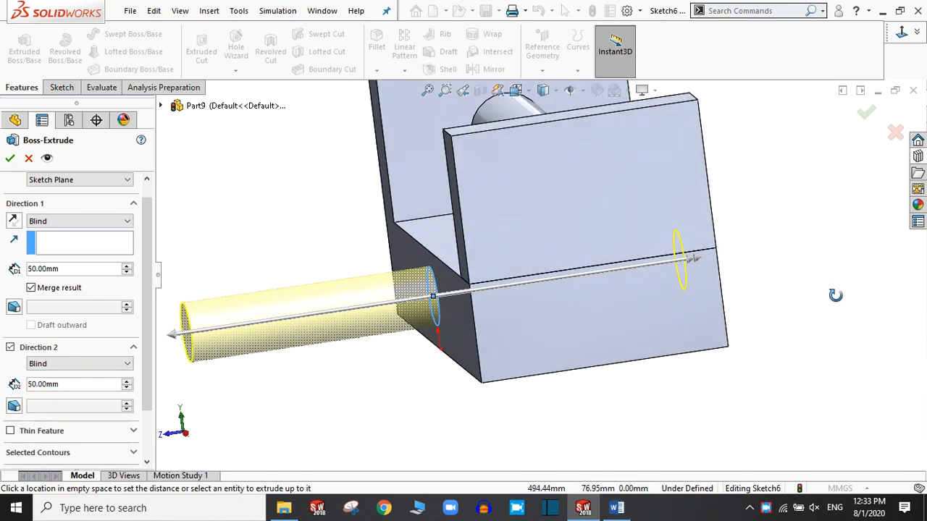
pyautogui.click(85, 385)
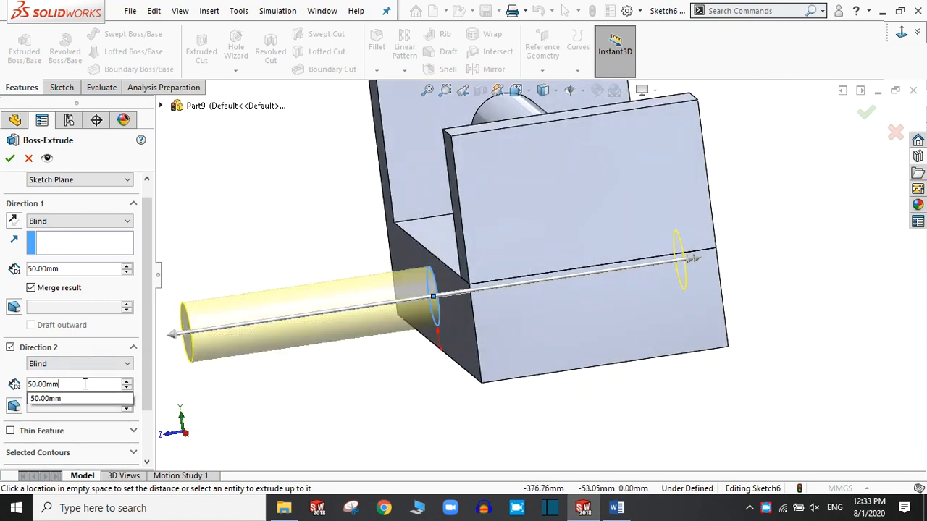
pyautogui.write('100')
pyautogui.press('Return')
pyautogui.scroll(2, 341, 405)
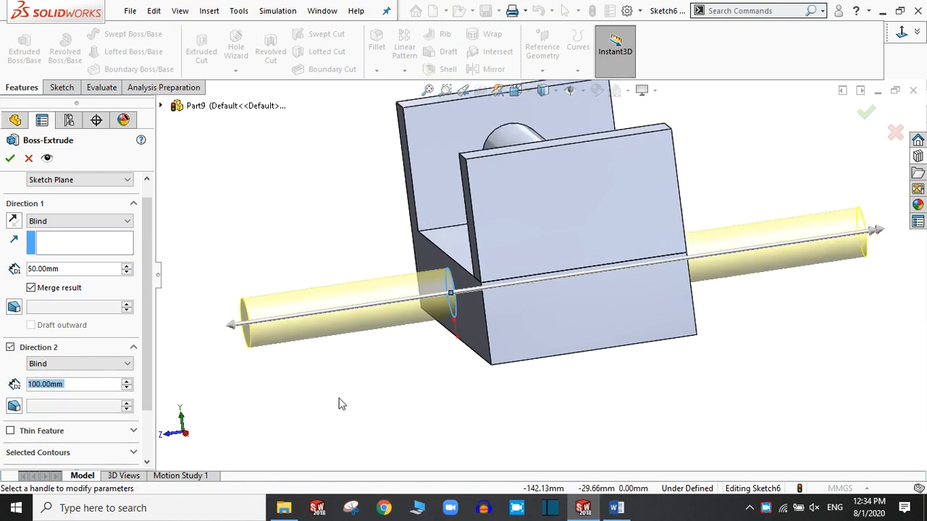
pyautogui.scroll(2, 342, 404)
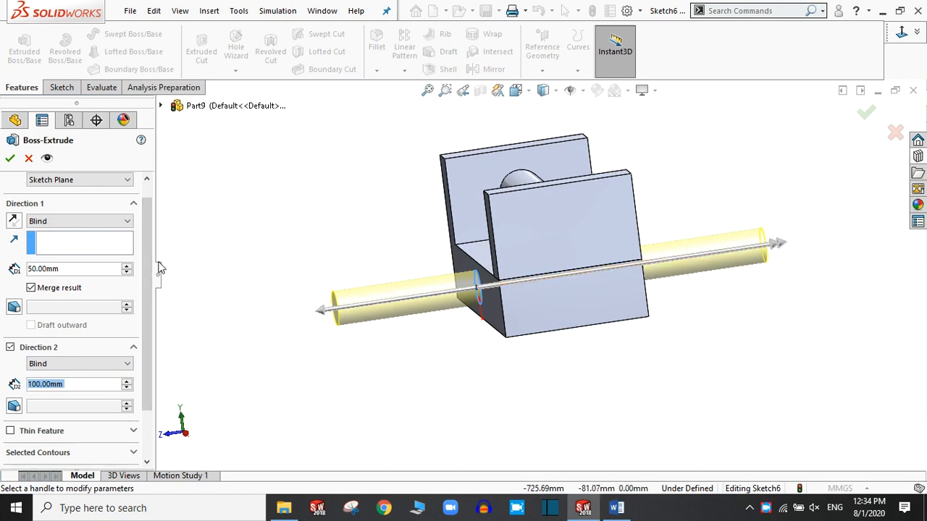
pyautogui.moveTo(294, 275)
pyautogui.mouseDown(button='middle')
pyautogui.moveTo(306, 270)
pyautogui.moveTo(310, 284)
pyautogui.mouseUp(button='middle')
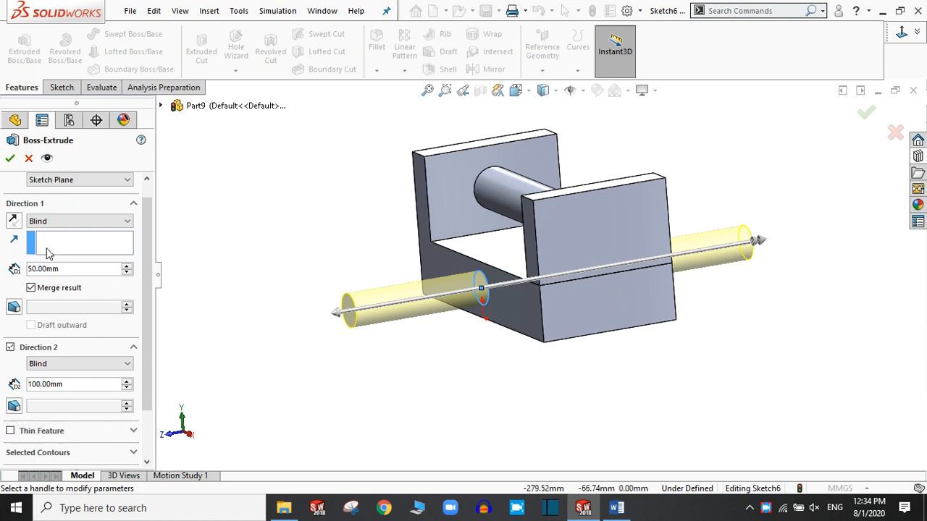
pyautogui.click(9, 160)
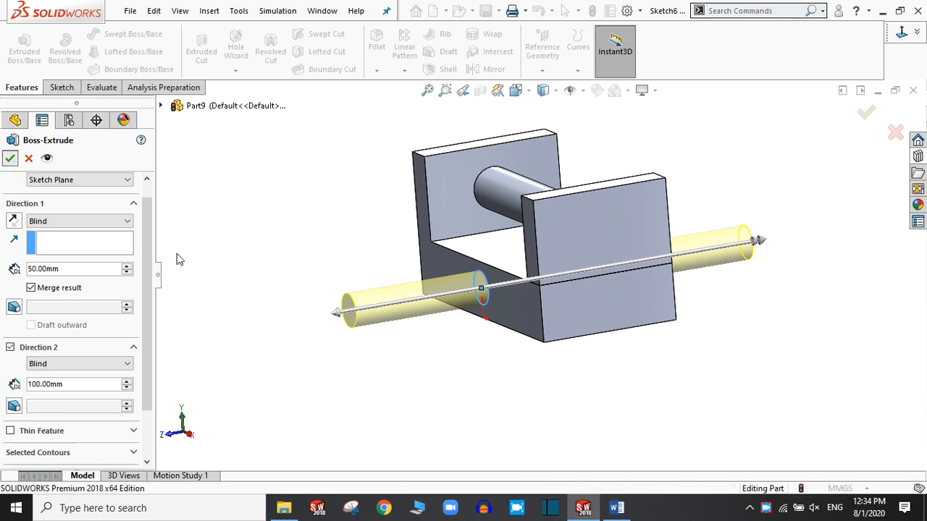
pyautogui.click(771, 318)
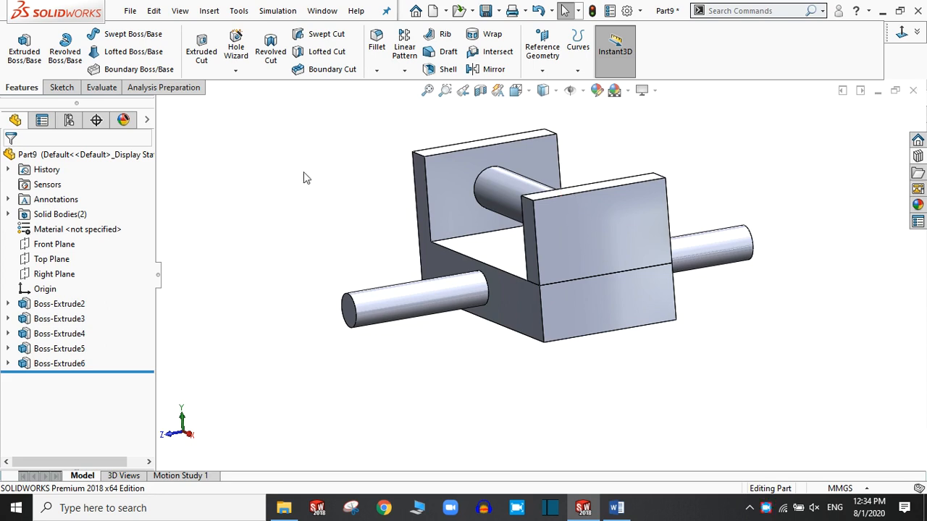
pyautogui.click(130, 10)
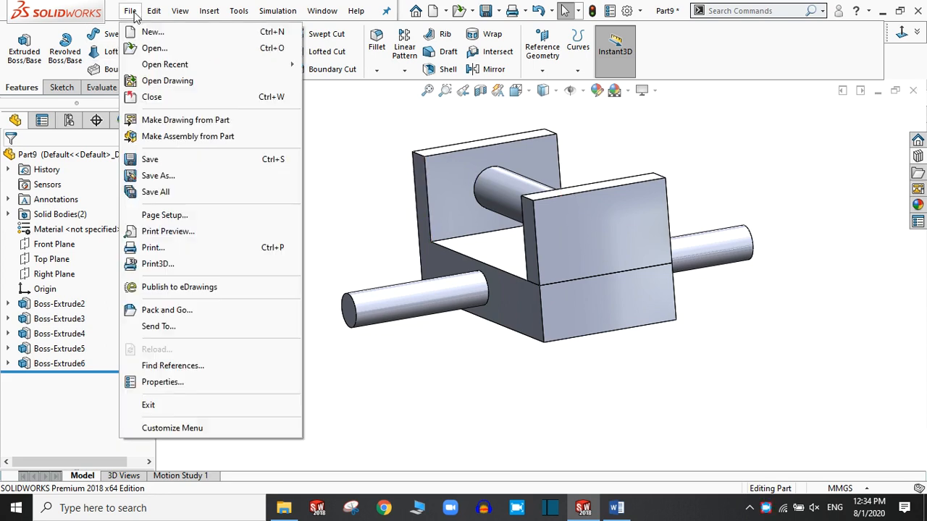
pyautogui.click(156, 160)
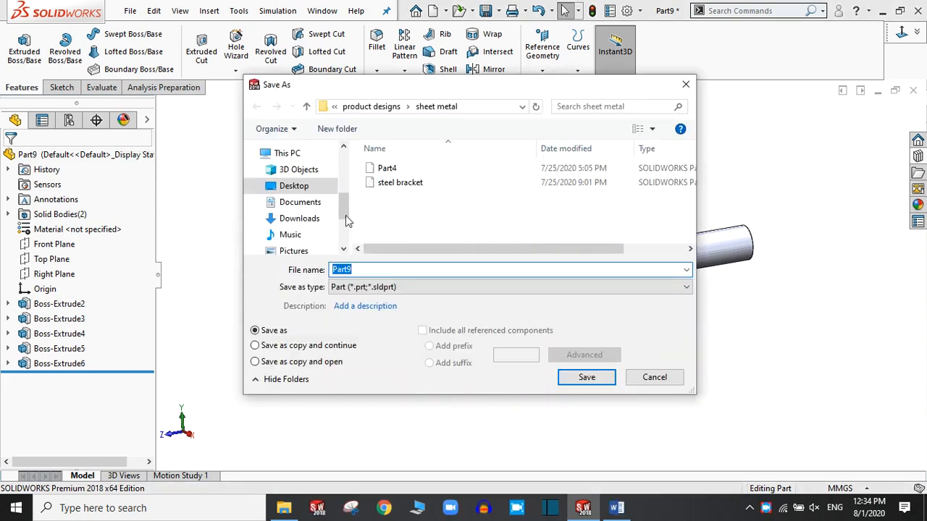
pyautogui.click(323, 130)
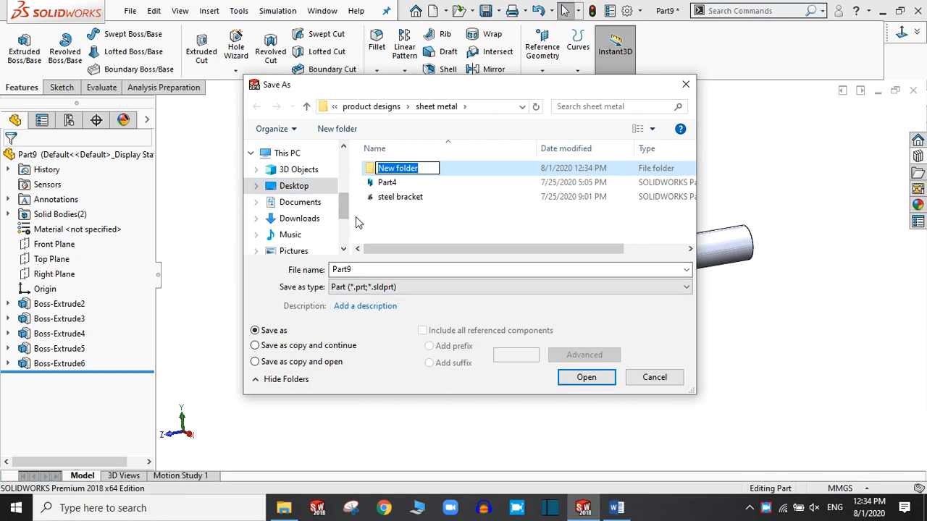
pyautogui.click(654, 380)
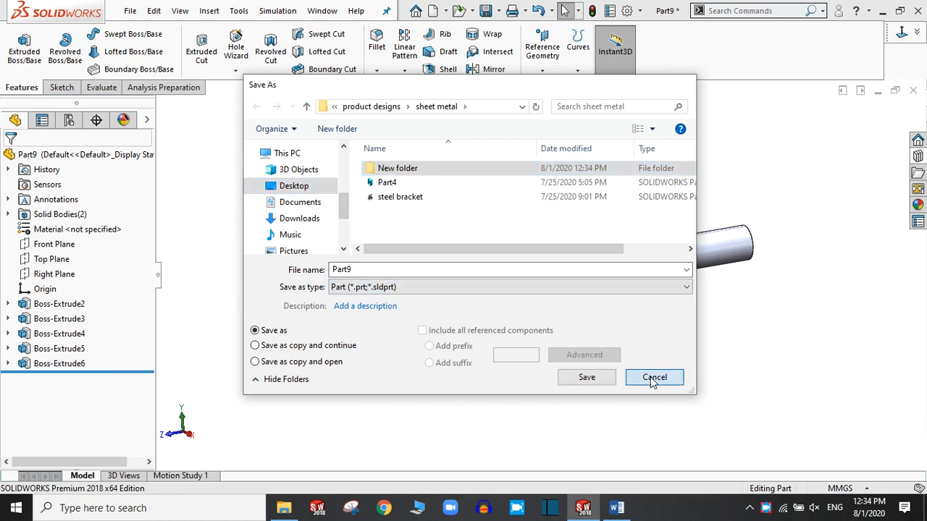
# Close the current part without saving its changes.
pyautogui.click(914, 92)
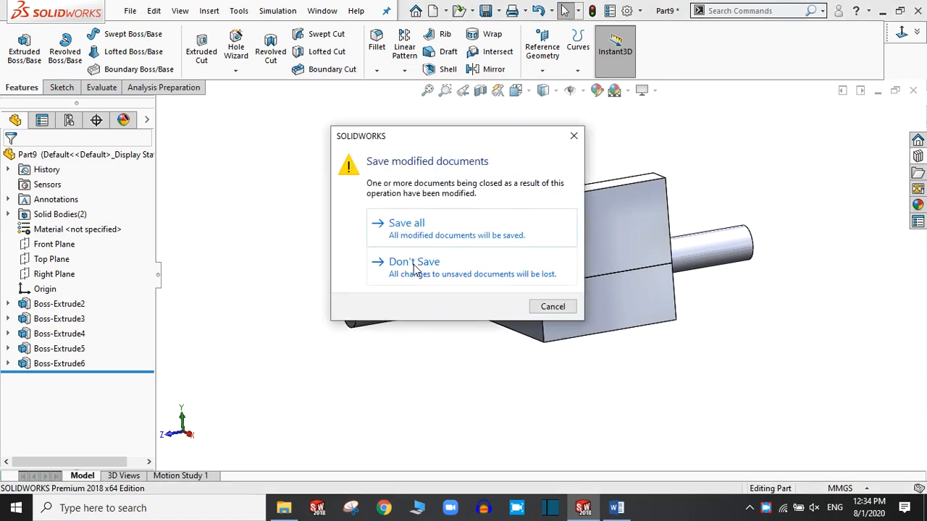
pyautogui.click(416, 268)
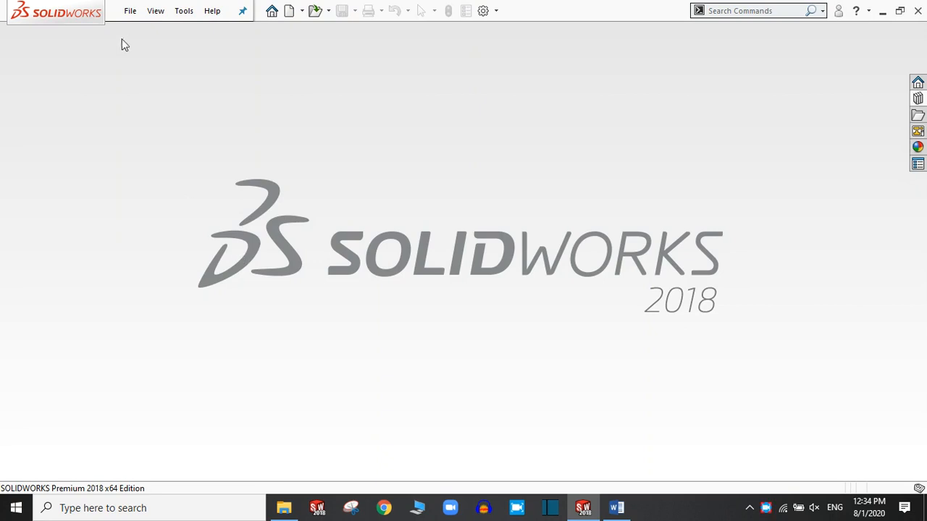
# Create a new part document and apply a plain white scene background.
pyautogui.click(129, 11)
pyautogui.click(138, 31)
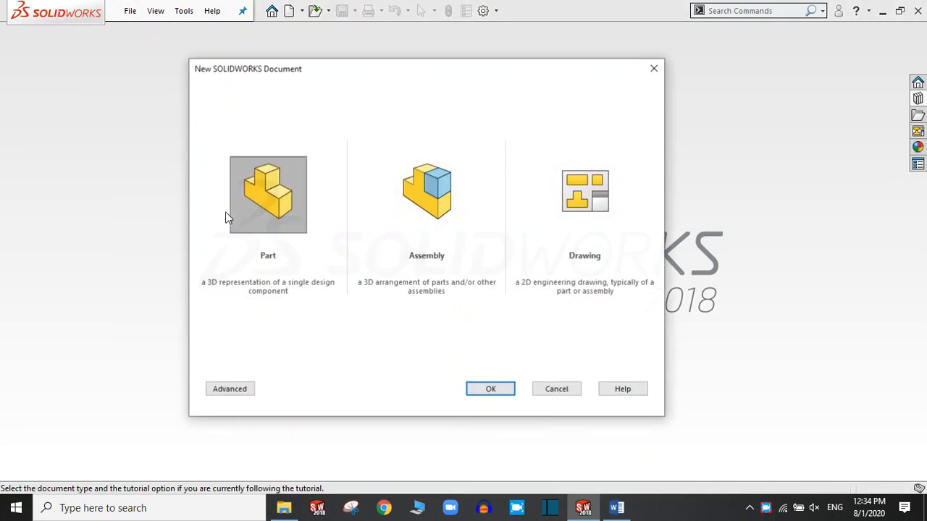
pyautogui.click(259, 223)
pyautogui.click(475, 381)
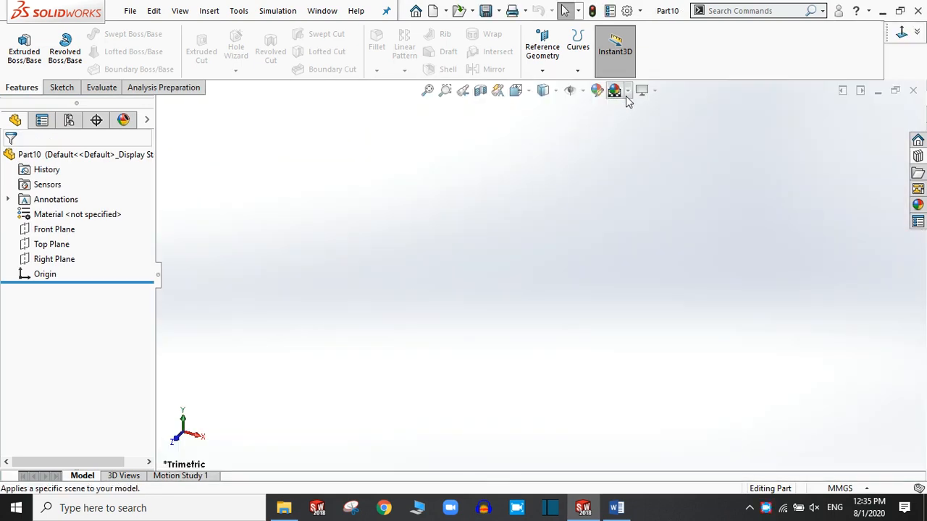
pyautogui.click(627, 91)
pyautogui.click(635, 126)
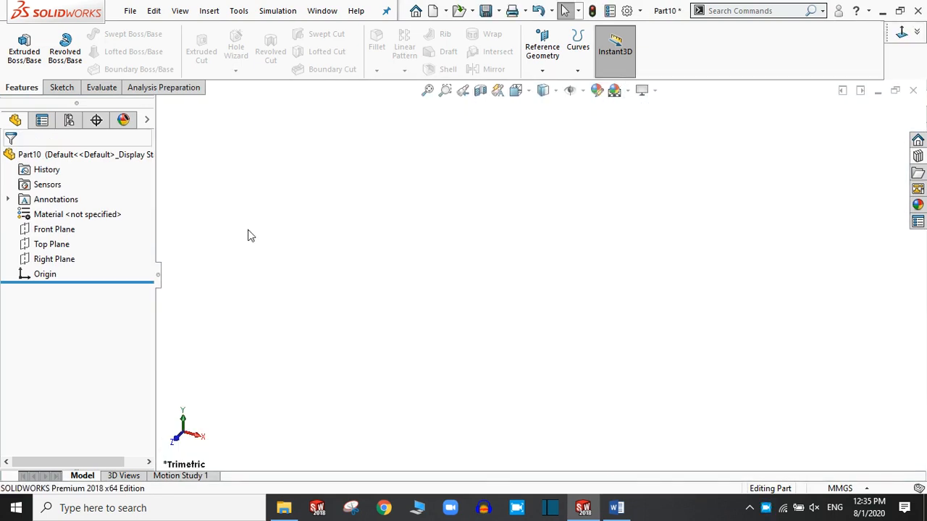
# Sketch a center rectangle about 122 mm wide on the Front Plane, centred on the origin.
pyautogui.click(44, 246)
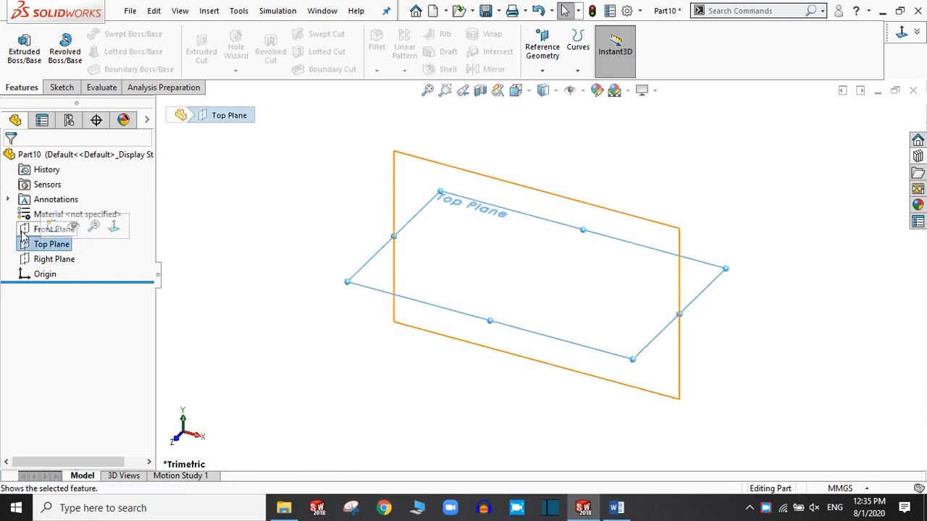
pyautogui.click(51, 229)
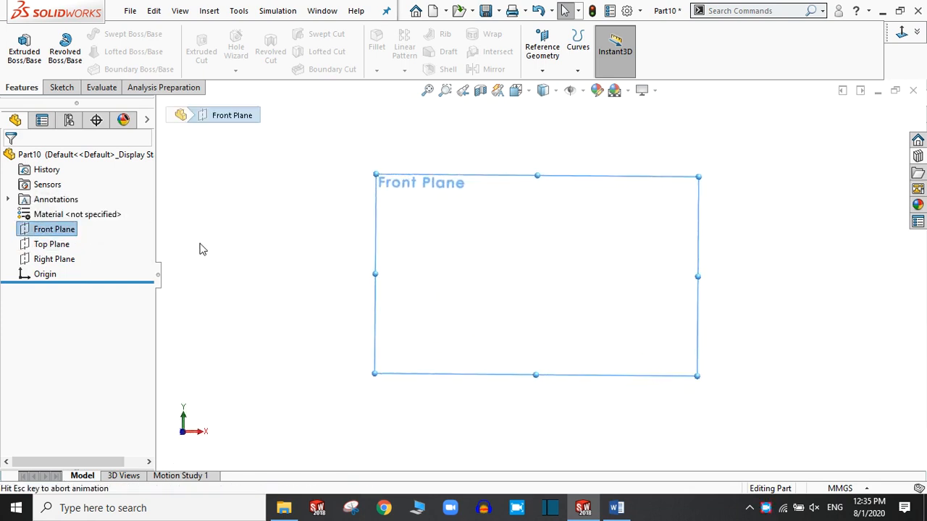
pyautogui.click(58, 87)
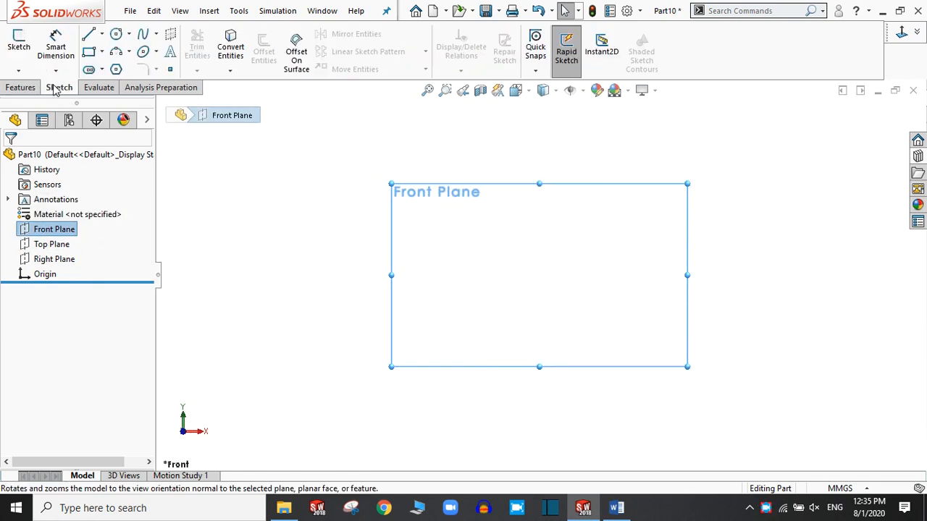
pyautogui.click(90, 52)
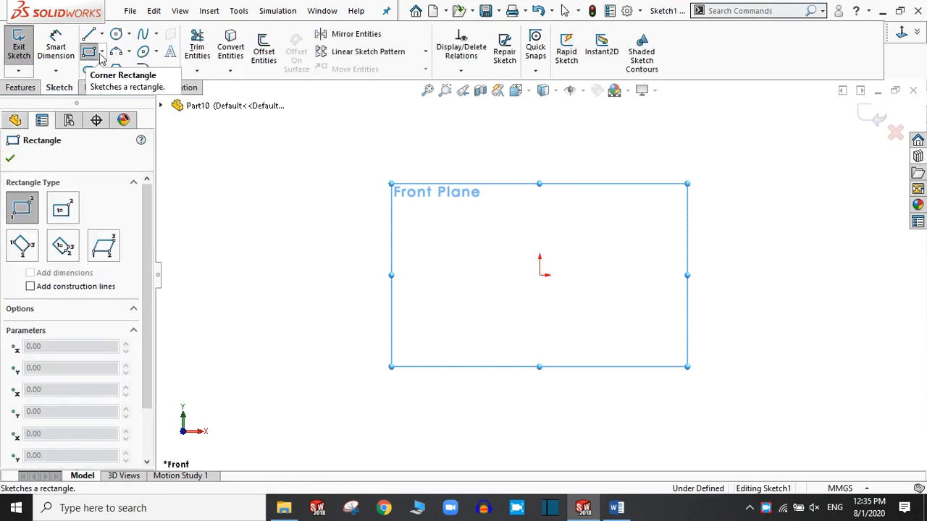
pyautogui.click(102, 53)
pyautogui.click(109, 86)
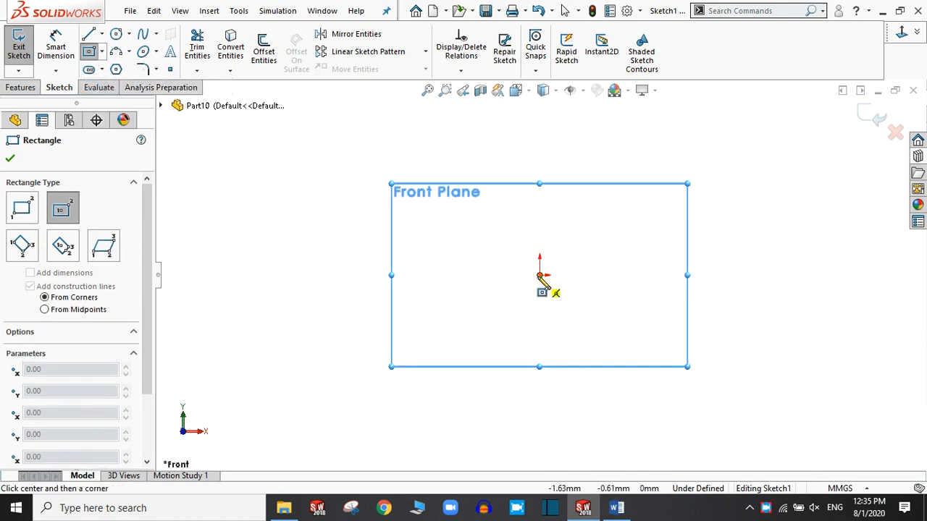
pyautogui.click(539, 275)
pyautogui.click(641, 355)
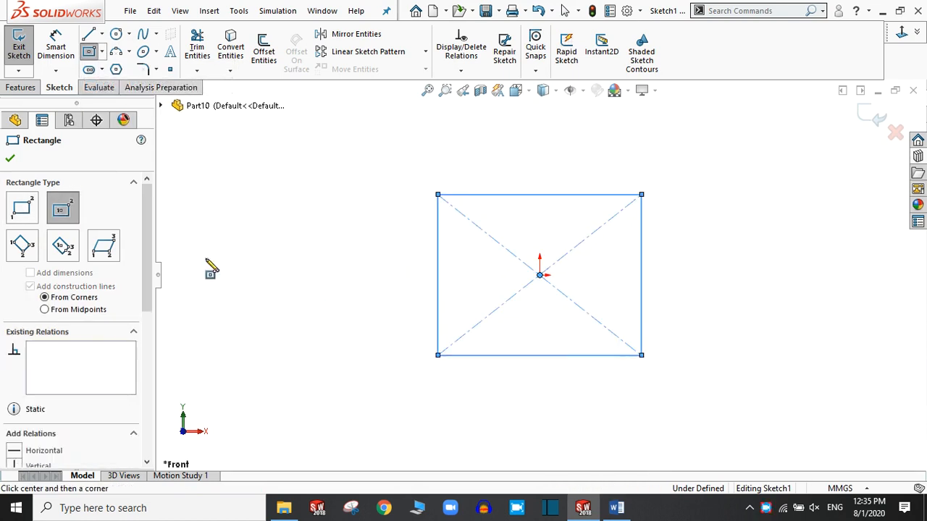
pyautogui.click(10, 158)
# Dimension the rectangle to 100 mm wide and 50 mm high.
pyautogui.click(52, 46)
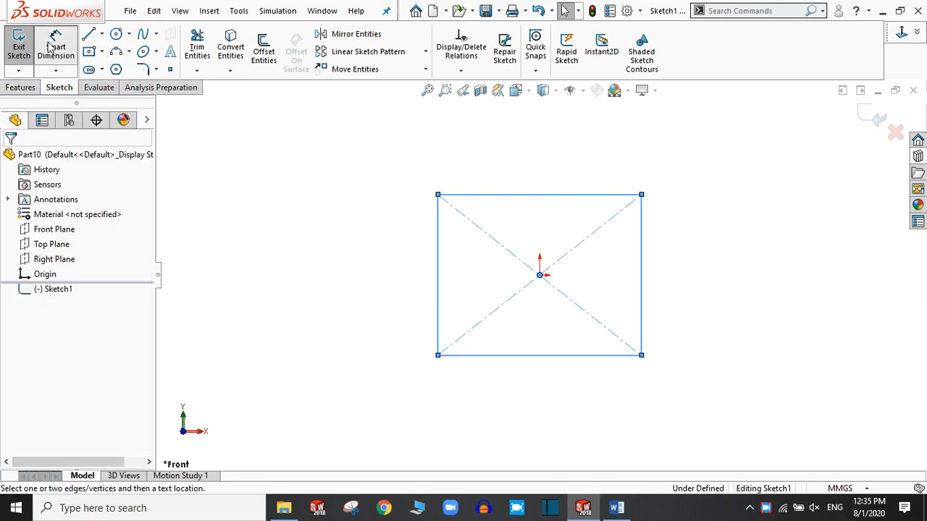
pyautogui.click(523, 195)
pyautogui.click(547, 160)
pyautogui.write('100')
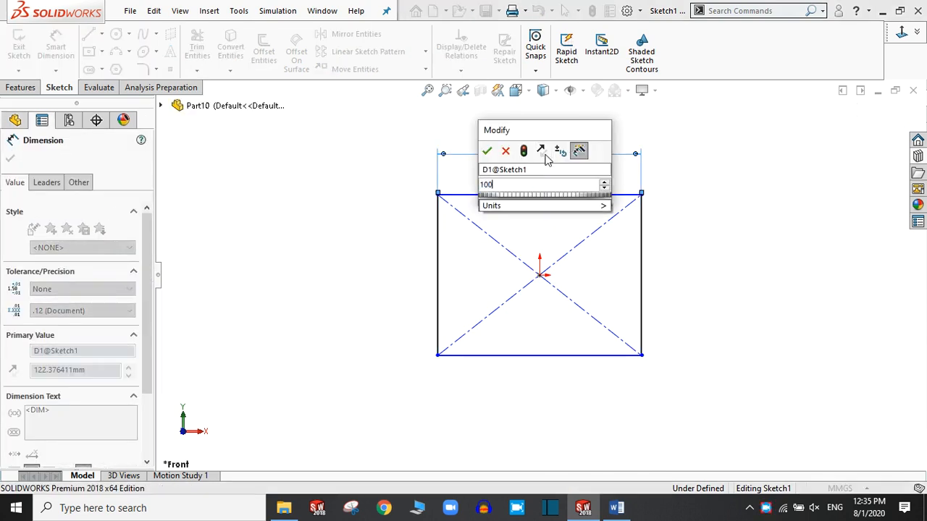
pyautogui.click(486, 150)
pyautogui.click(438, 275)
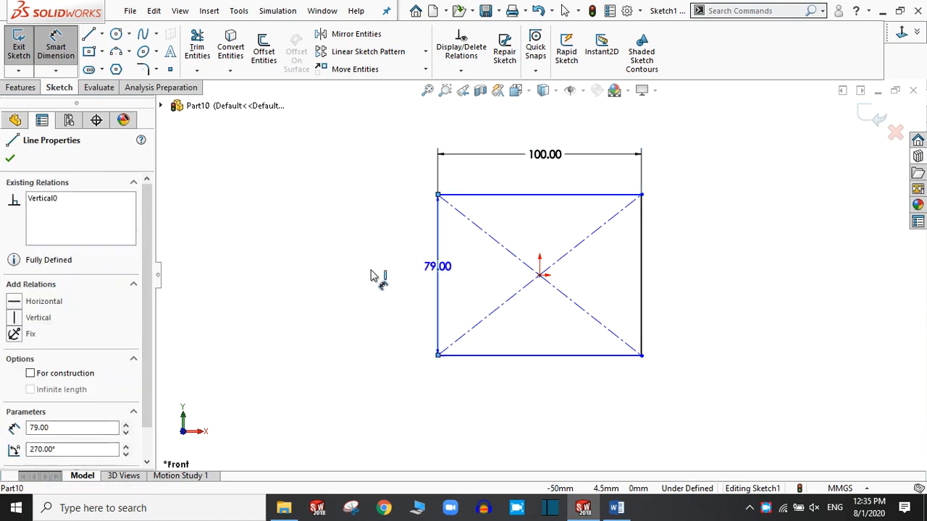
pyautogui.click(376, 282)
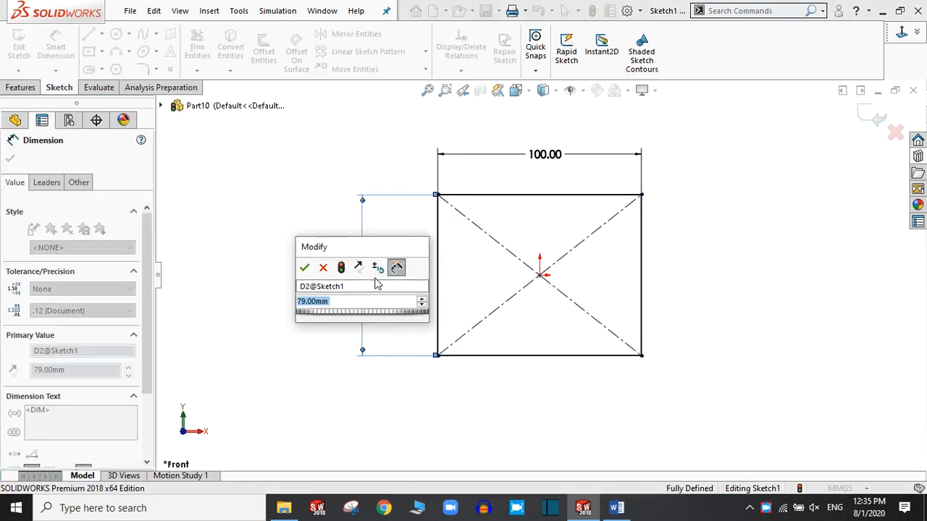
pyautogui.write('50')
pyautogui.press('Return')
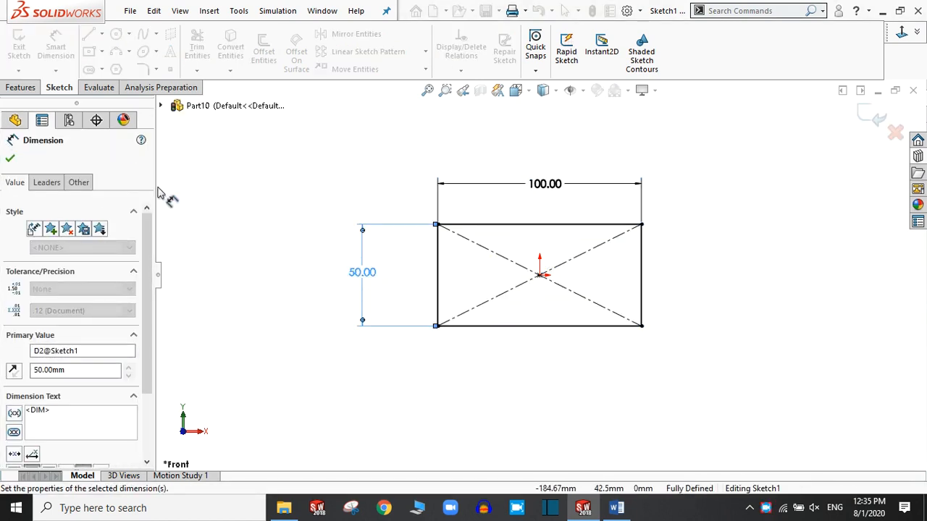
pyautogui.press('Escape')
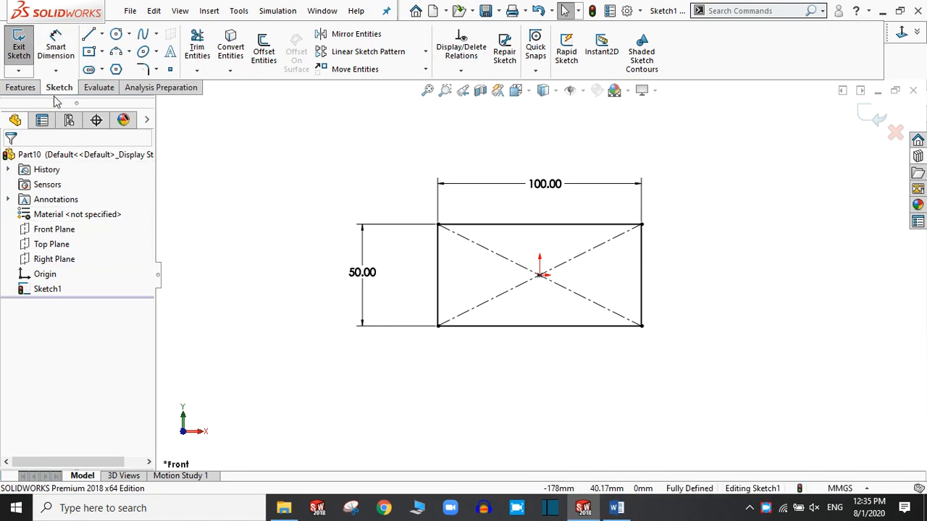
# Start a boss extrusion of the rectangle with the Mid Plane end condition.
pyautogui.click(21, 87)
pyautogui.click(23, 47)
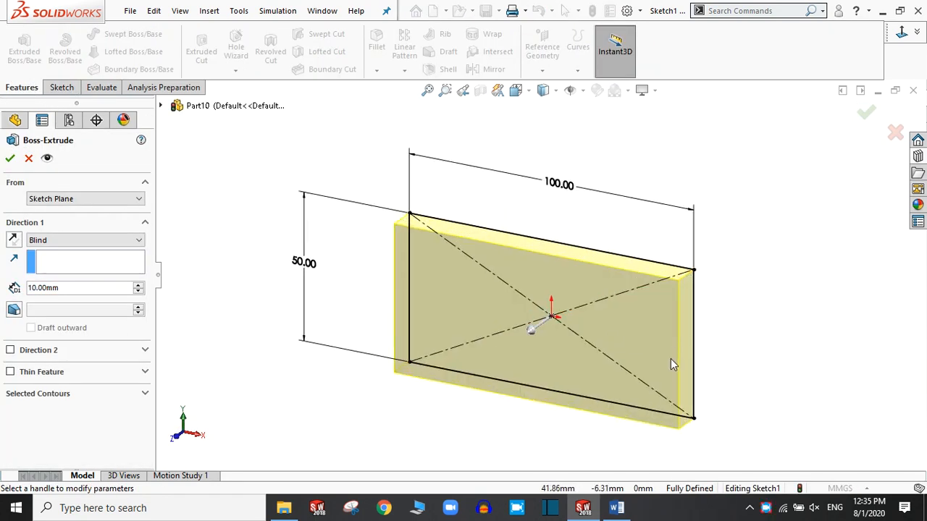
pyautogui.scroll(-2, 671, 359)
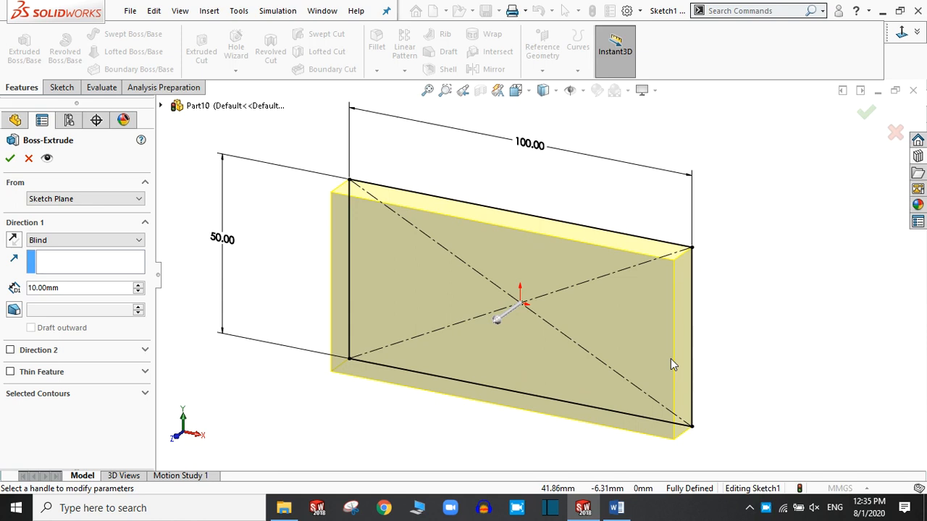
pyautogui.click(61, 243)
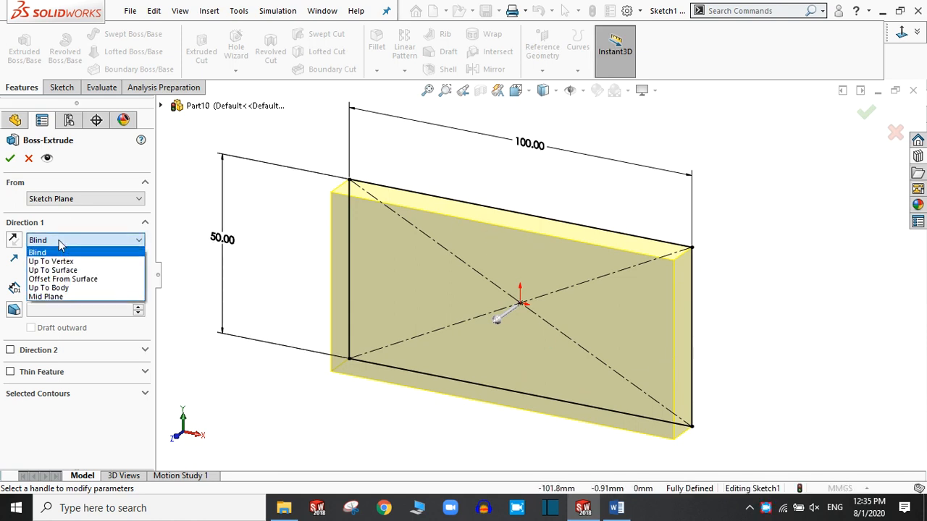
pyautogui.click(50, 303)
pyautogui.moveTo(688, 297); pyautogui.dragTo(888, 326, button='middle')
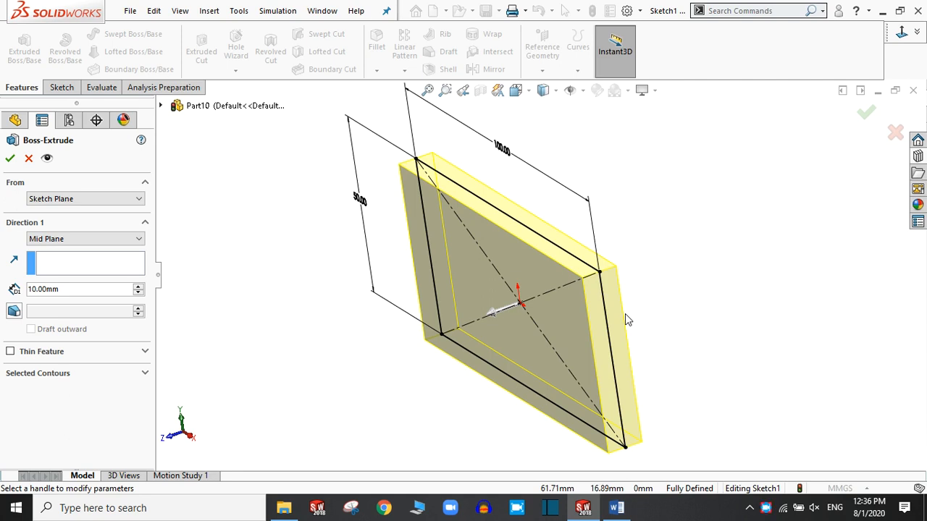
# Try larger mid-plane depths in 10 mm increments, and return the depth to 10 mm.
pyautogui.click(138, 287)
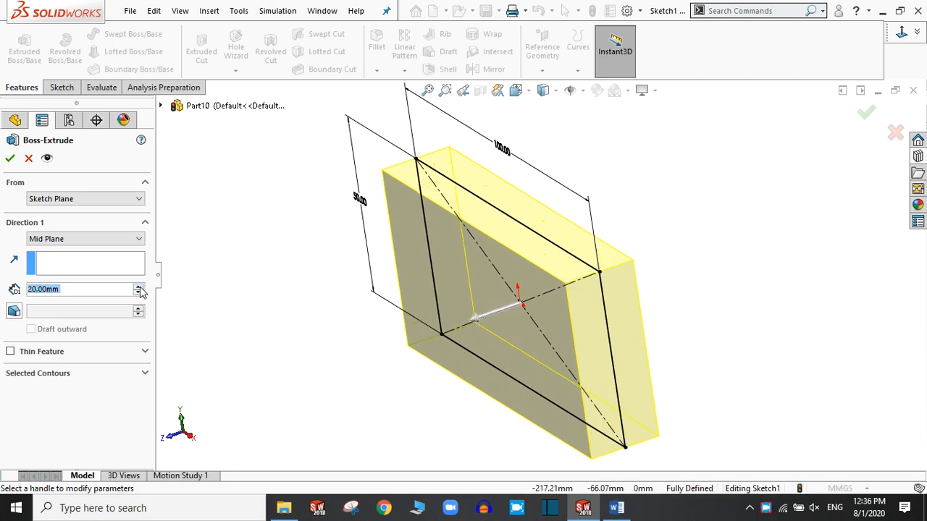
pyautogui.click(138, 287)
pyautogui.click(138, 287)
pyautogui.click(138, 292)
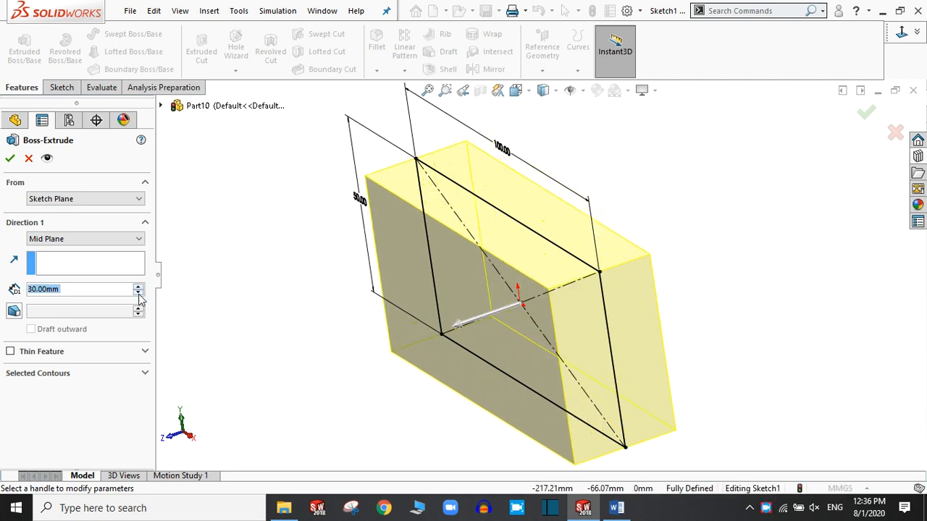
pyautogui.click(139, 292)
pyautogui.click(138, 293)
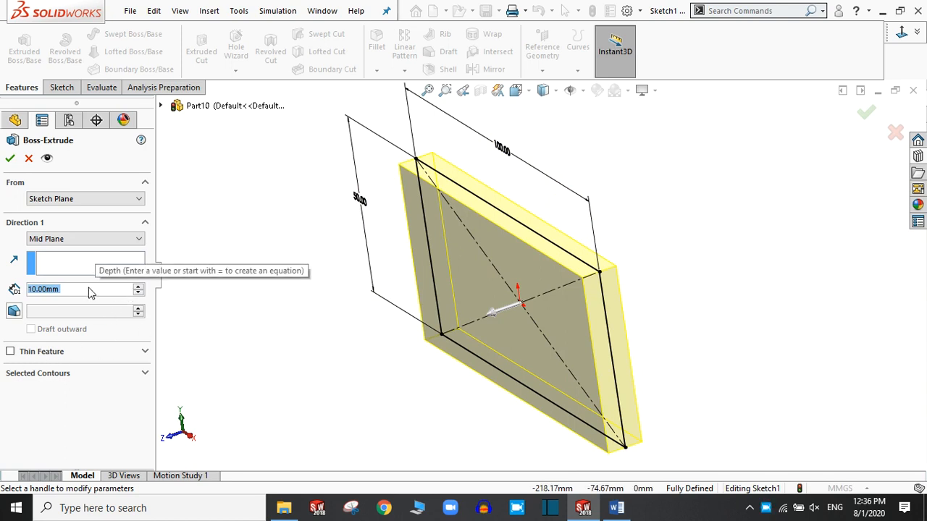
# Set the mid-plane depth to 40 mm and enable a One-Direction thin feature with 5 mm thickness.
pyautogui.write('40')
pyautogui.press('Return')
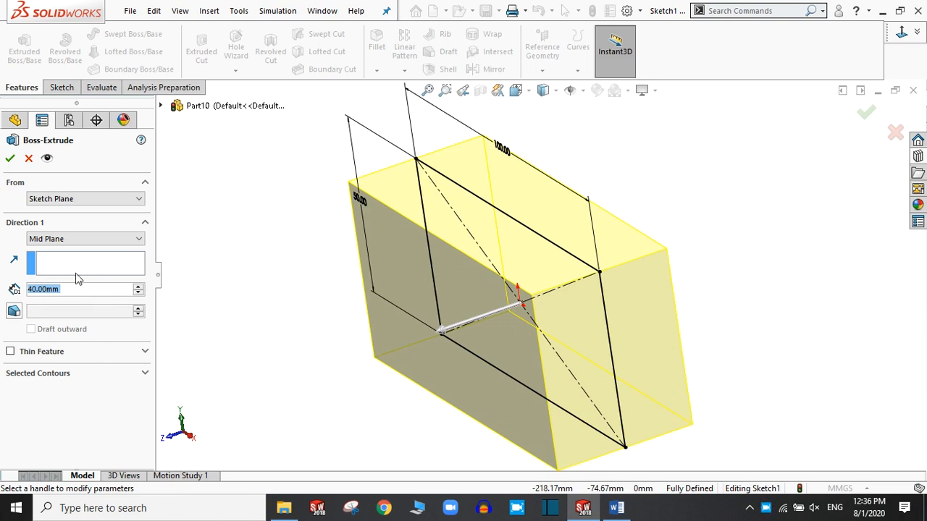
pyautogui.click(10, 352)
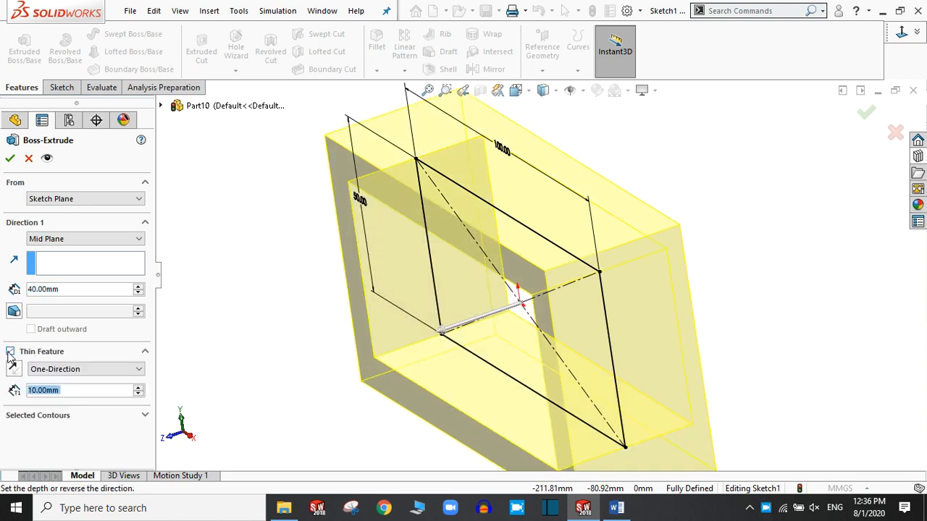
pyautogui.moveTo(408, 356); pyautogui.dragTo(623, 295, button='middle')
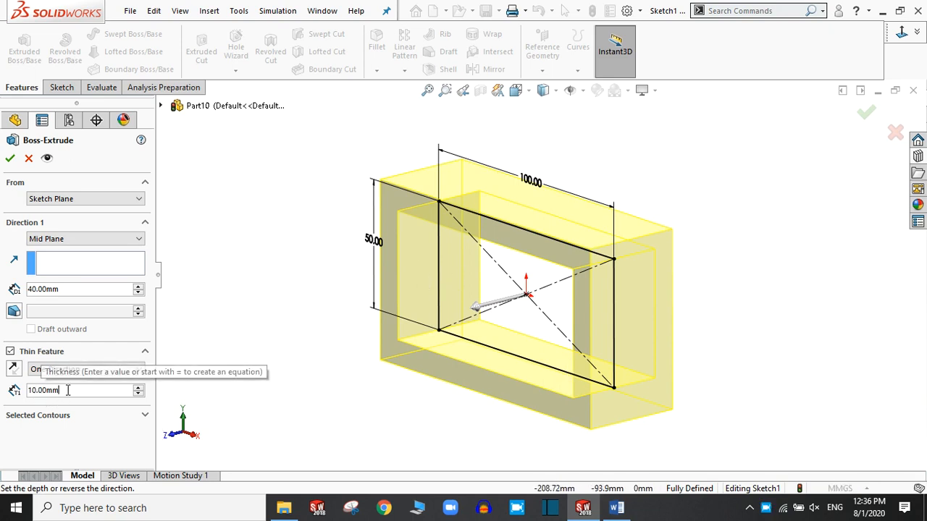
pyautogui.moveTo(65, 390); pyautogui.dragTo(20, 384)
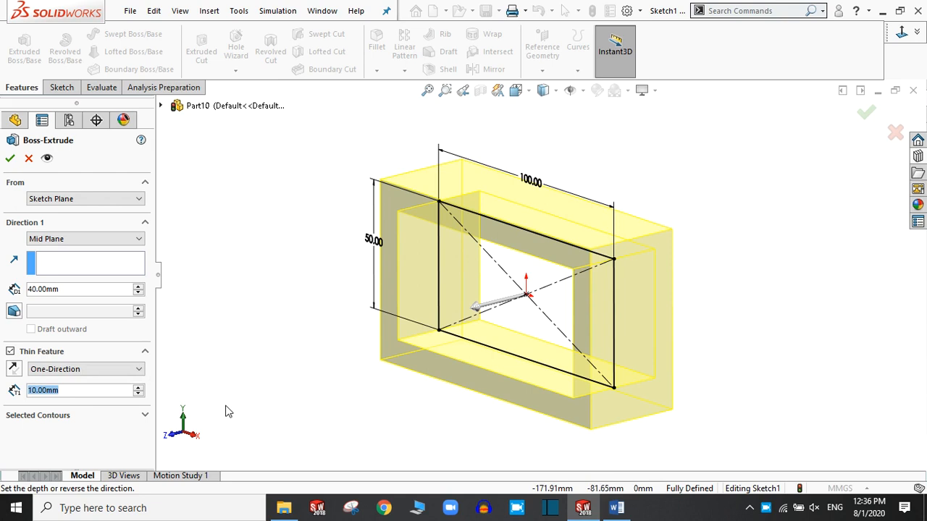
pyautogui.write('5')
pyautogui.press('Return')
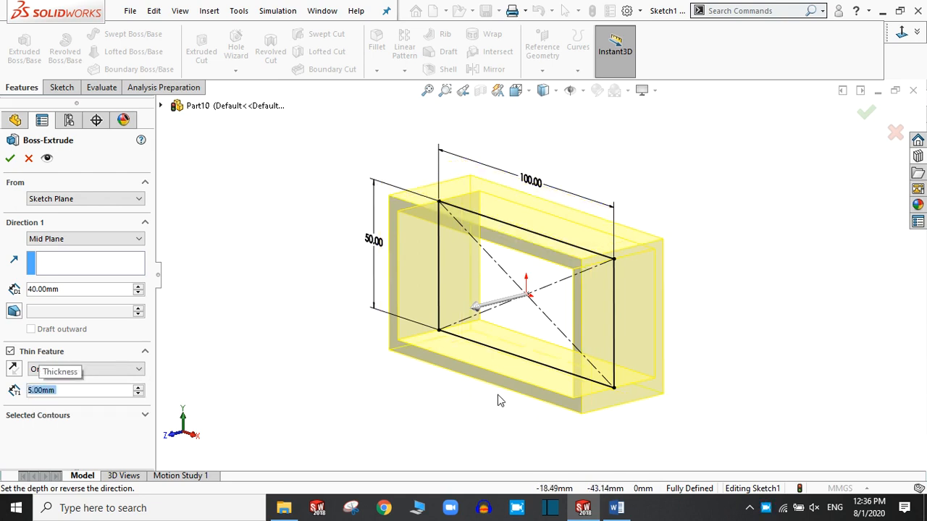
# View the preview from the front and try the Mid-Plane type for the thin feature's wall.
pyautogui.moveTo(539, 286); pyautogui.dragTo(557, 243, button='middle')
pyautogui.click(902, 32)
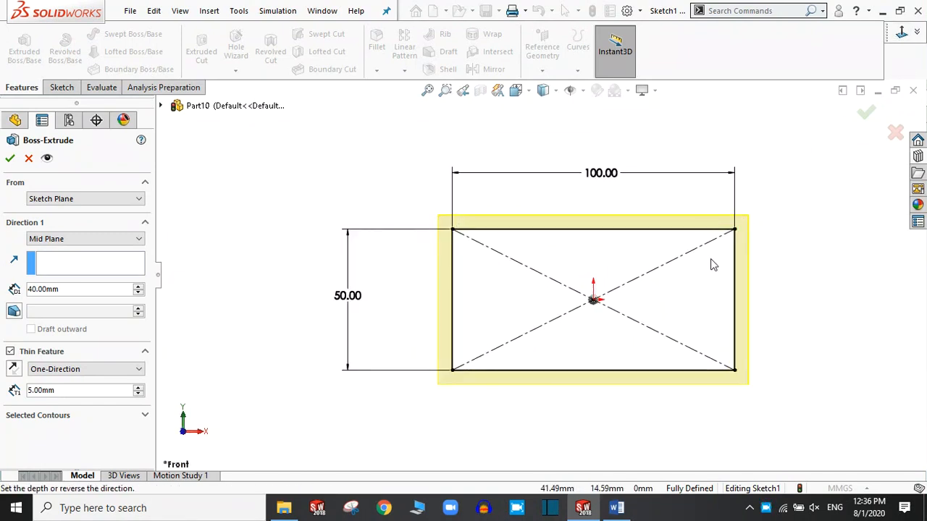
pyautogui.scroll(-2, 713, 265)
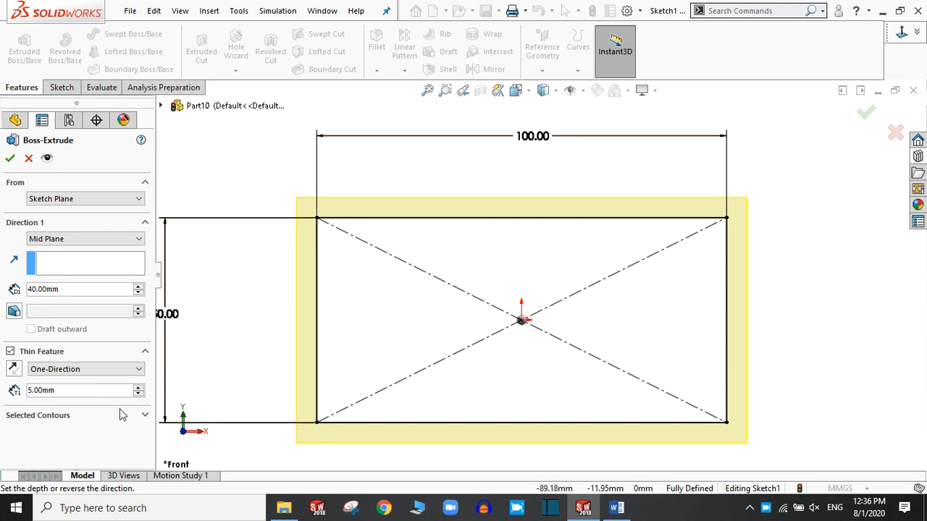
pyautogui.click(77, 370)
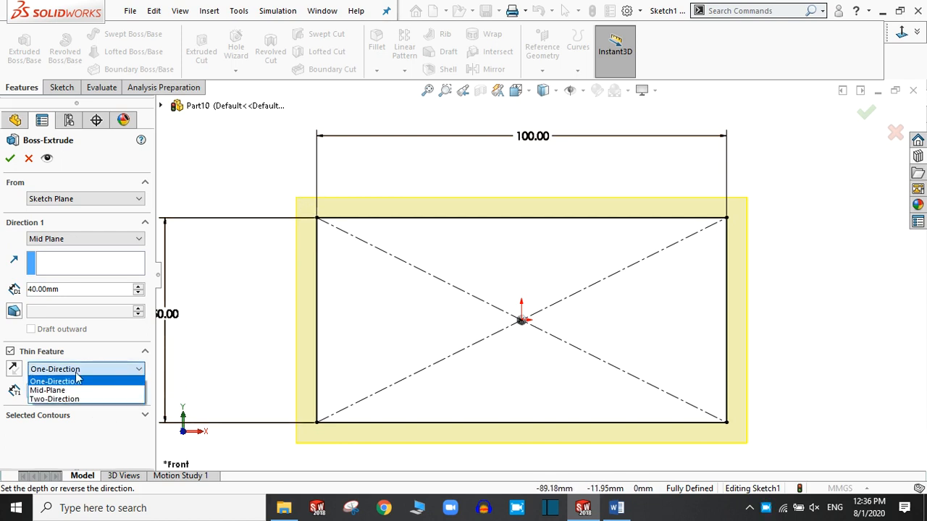
pyautogui.click(59, 391)
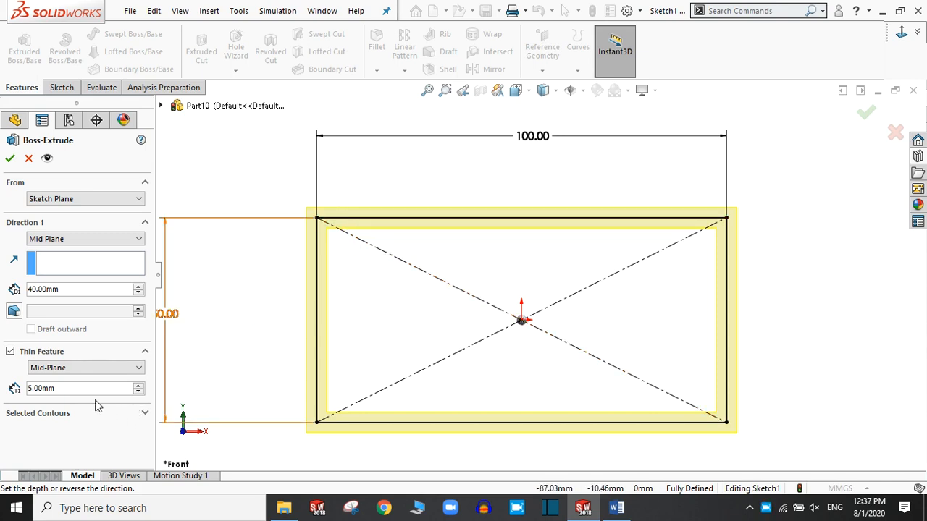
# Set the thin feature to Two-Direction with a second-direction thickness of 5 mm.
pyautogui.click(83, 371)
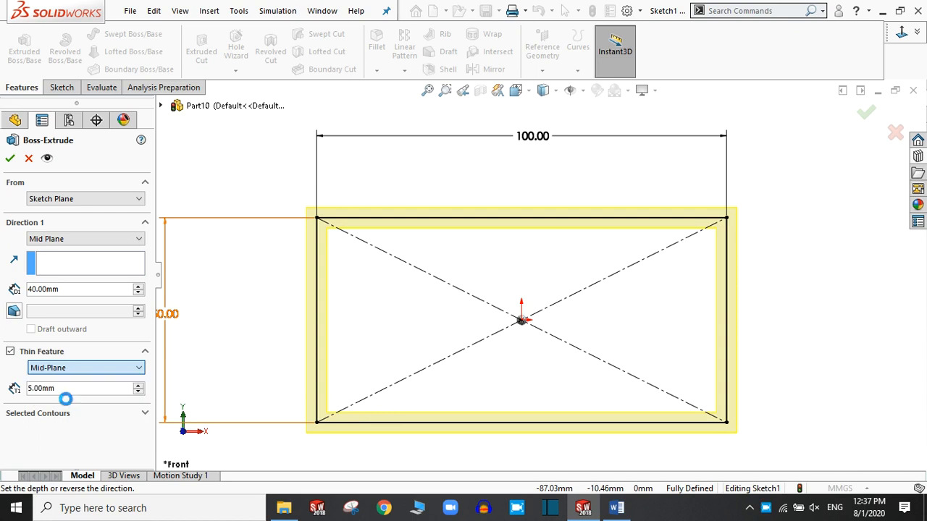
pyautogui.click(66, 398)
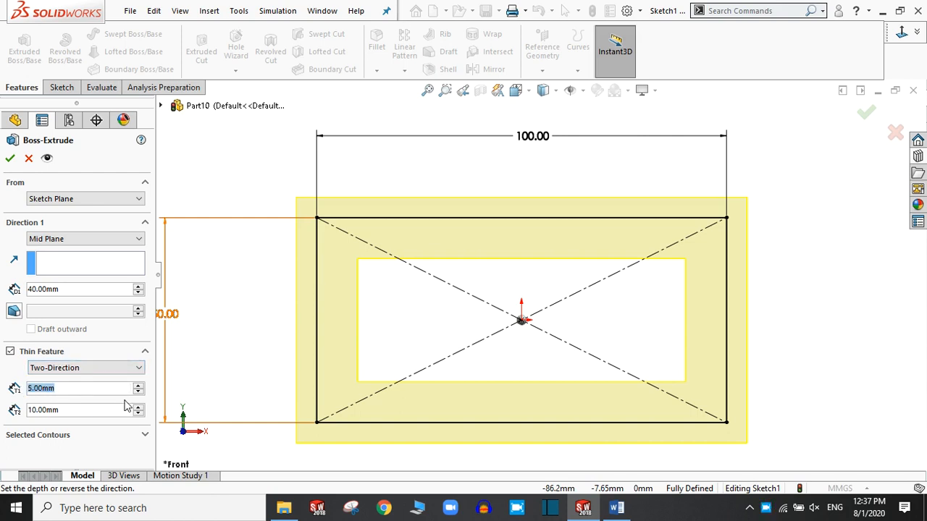
pyautogui.click(70, 410)
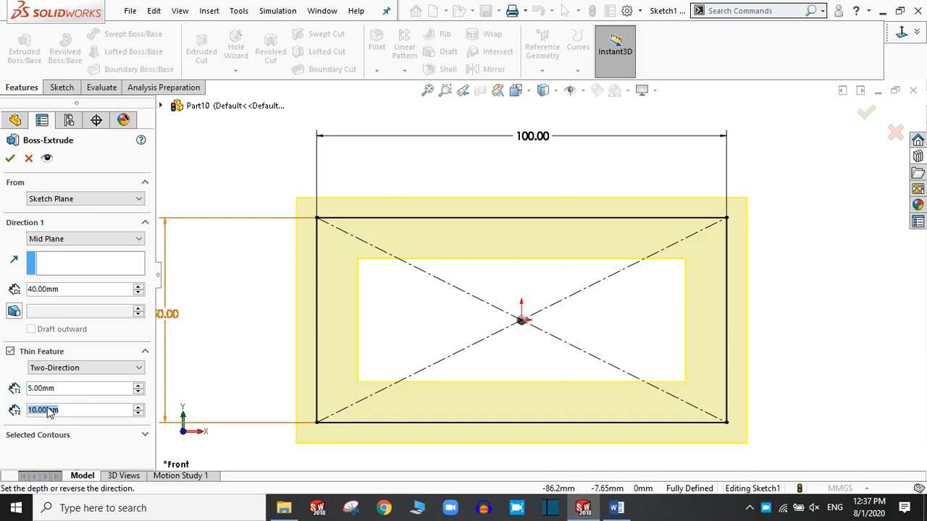
pyautogui.write('5')
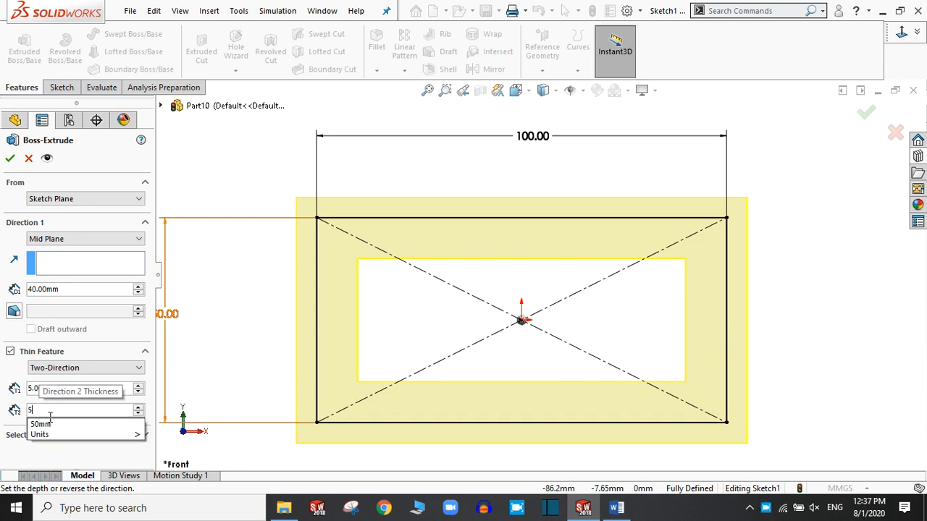
pyautogui.press('Return')
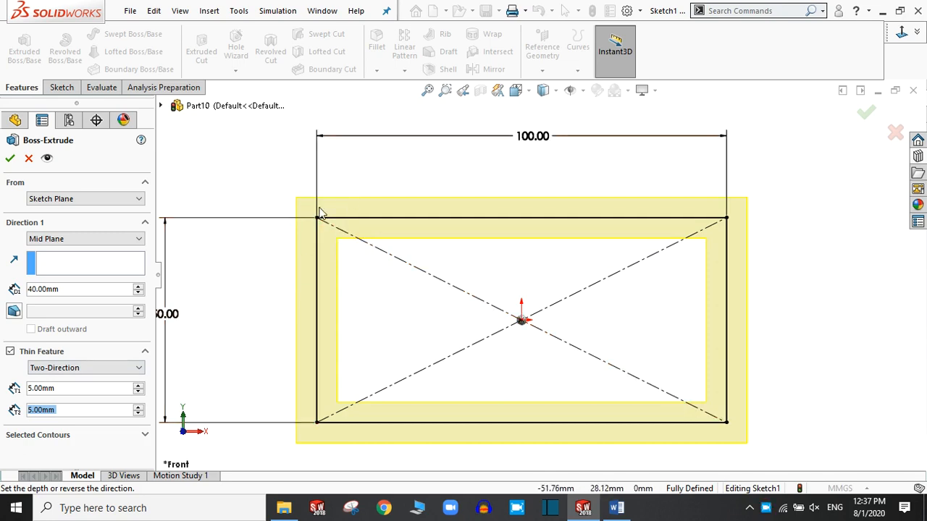
pyautogui.moveTo(553, 345); pyautogui.dragTo(507, 375, button='middle')
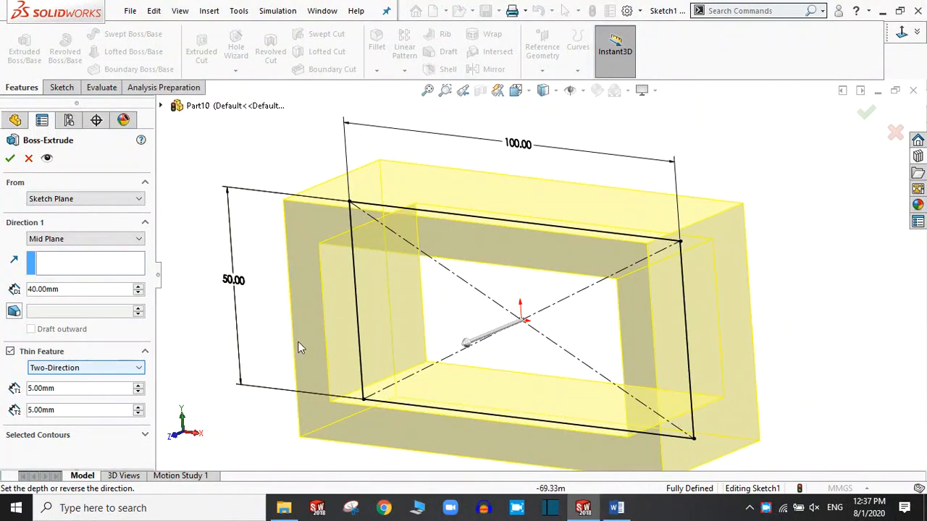
pyautogui.scroll(5, 426, 307)
pyautogui.scroll(-3, 519, 291)
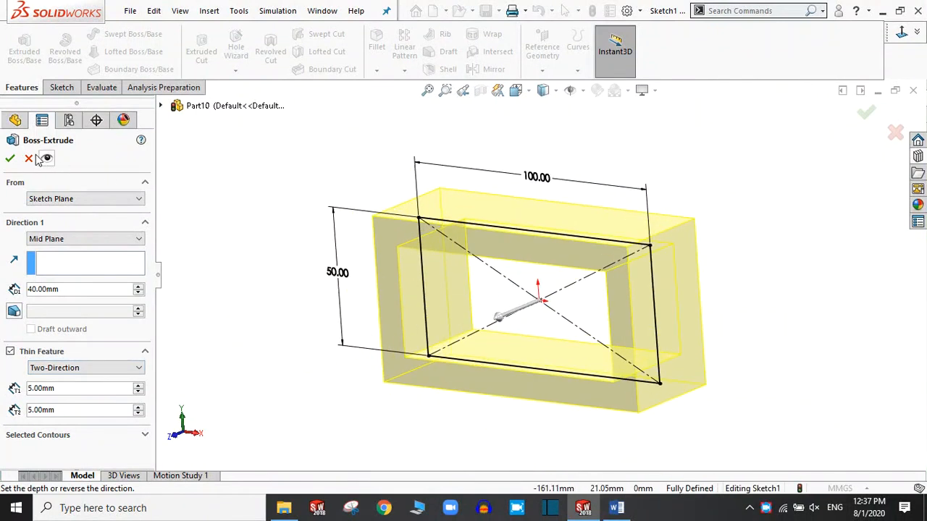
# Accept the Two-Direction thin-feature extrusion and inspect the finished hollow frame from different angles.
pyautogui.click(9, 159)
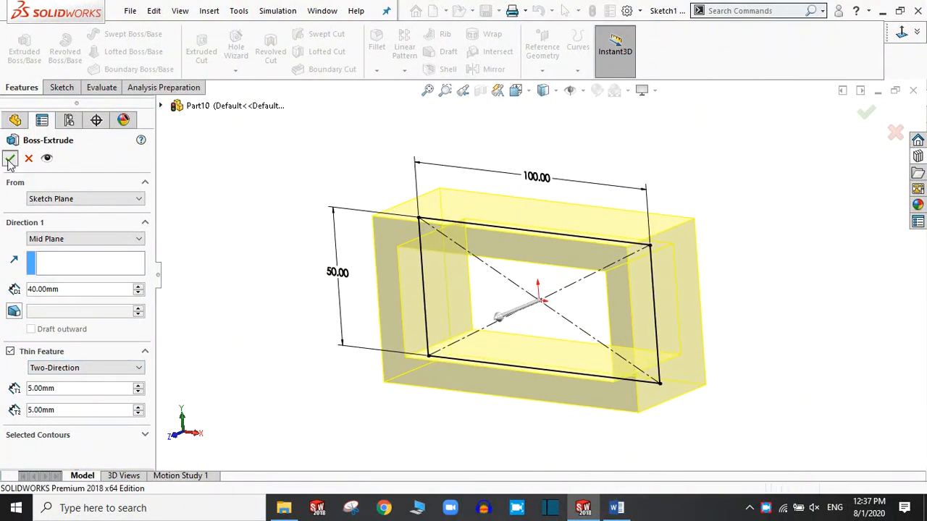
pyautogui.click(276, 311)
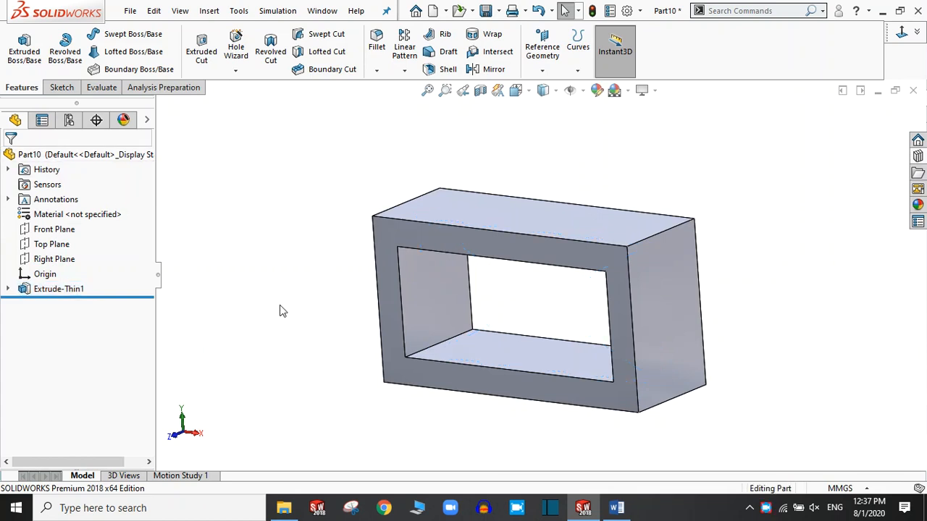
pyautogui.scroll(5, 283, 311)
pyautogui.scroll(-2, 438, 287)
pyautogui.scroll(-1, 563, 304)
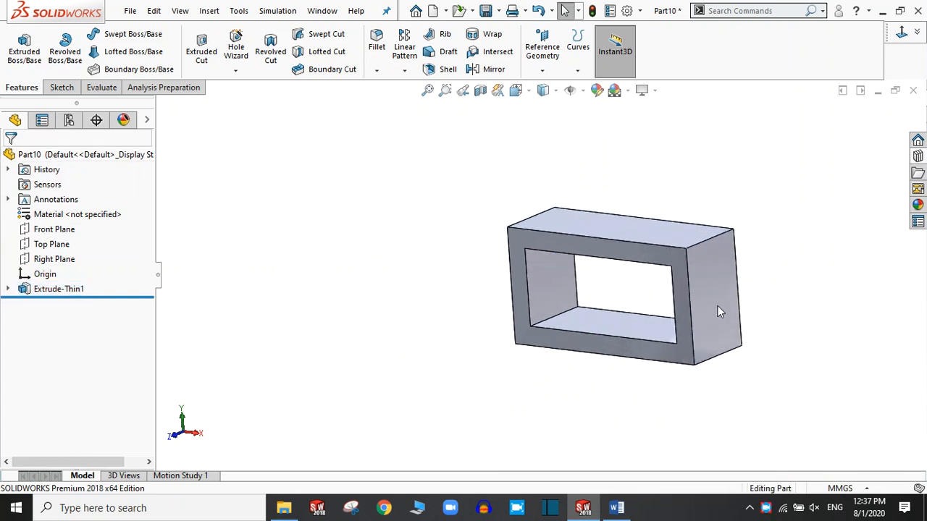
pyautogui.moveTo(718, 310); pyautogui.dragTo(602, 296, button='middle')
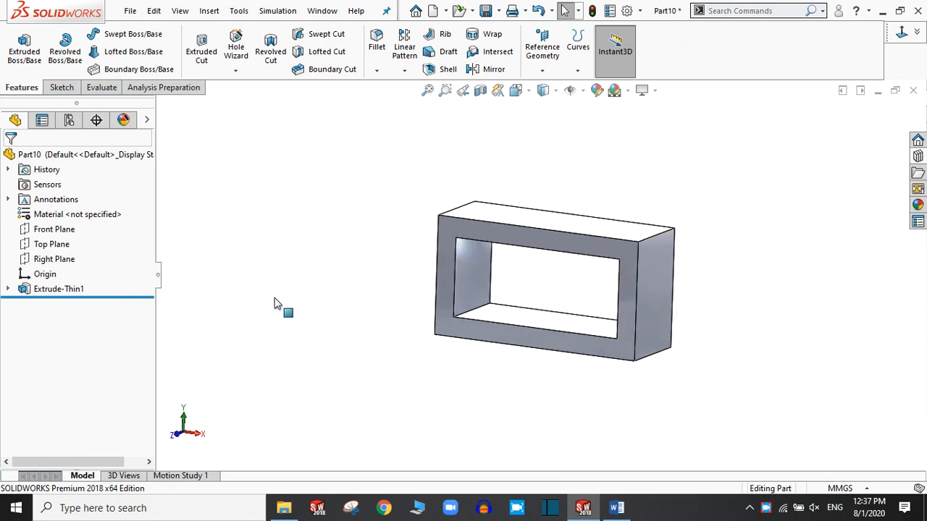
# Reopen the thin extrusion's definition, show its Selected Contours setting, and close it without changes.
pyautogui.click(45, 289)
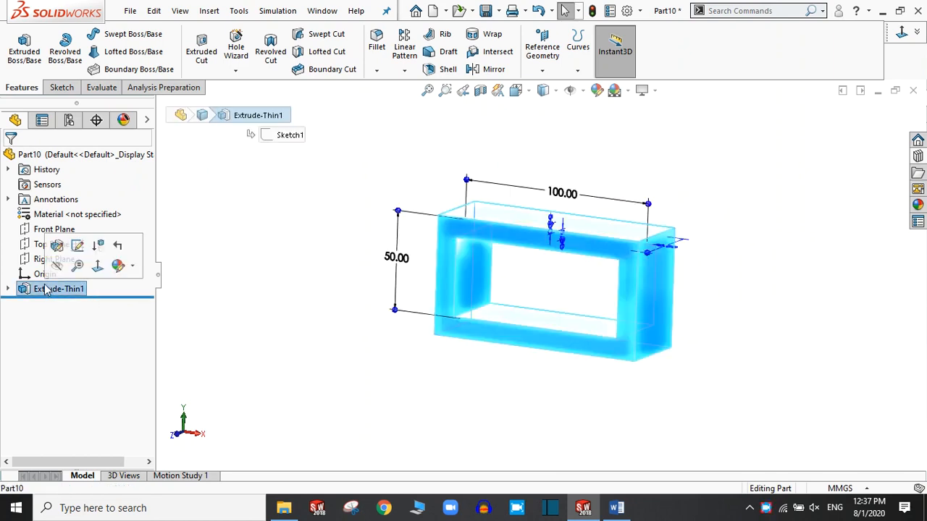
pyautogui.click(56, 248)
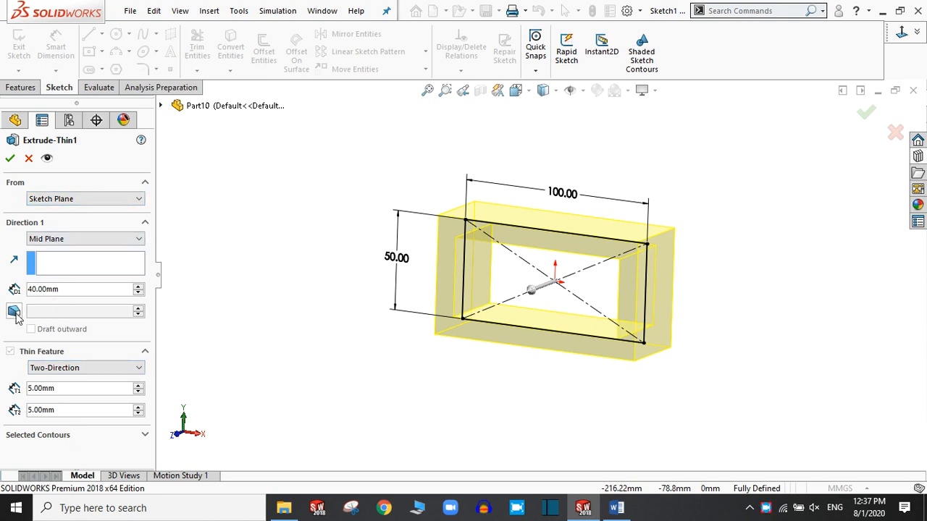
pyautogui.click(42, 435)
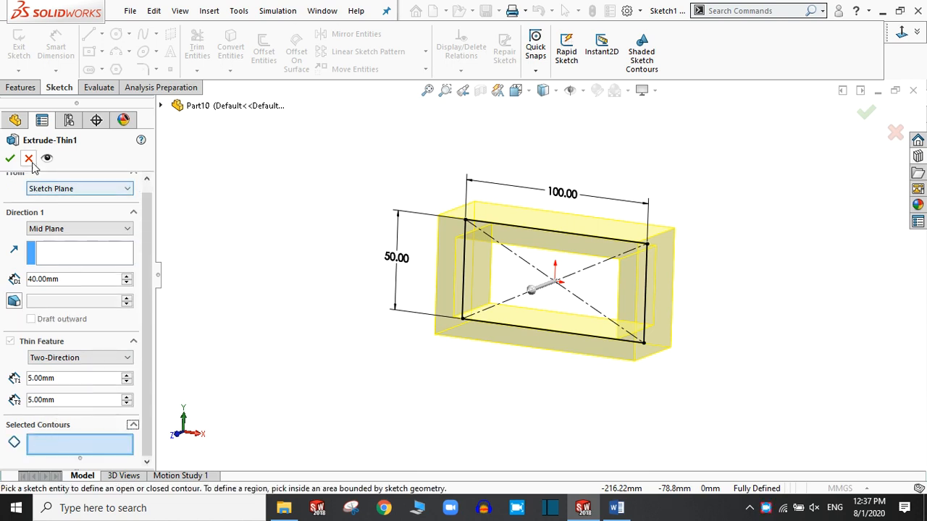
pyautogui.click(10, 158)
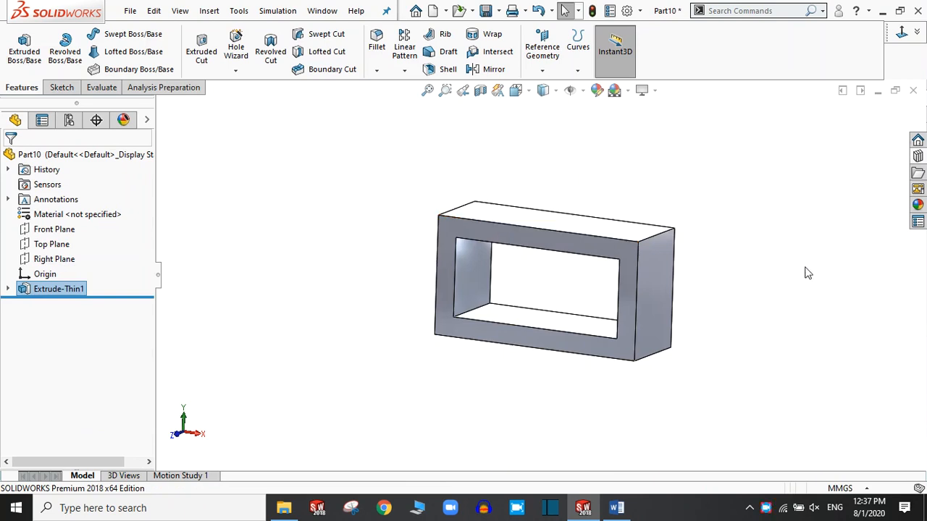
# Start a new sketch on the frame's outer end face, viewed normal to that face.
pyautogui.moveTo(798, 275); pyautogui.dragTo(729, 275, button='middle')
pyautogui.click(575, 312)
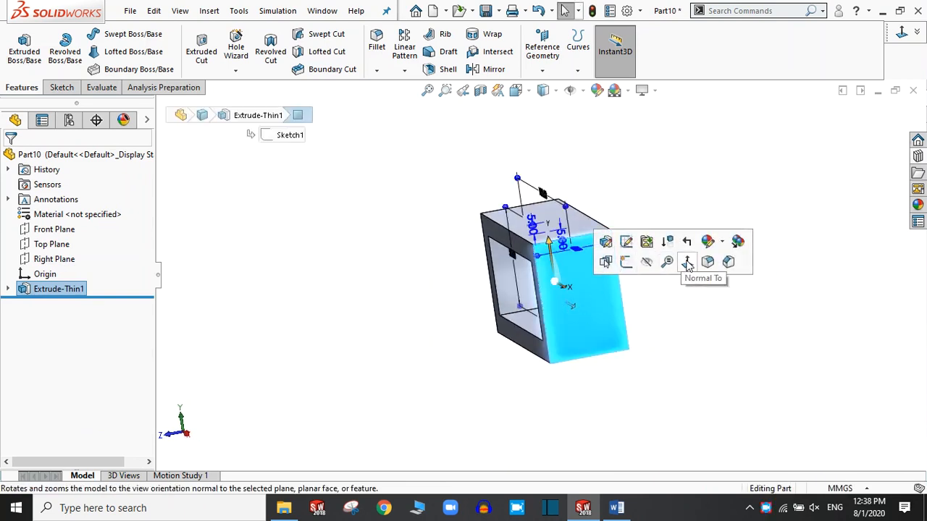
pyautogui.click(687, 262)
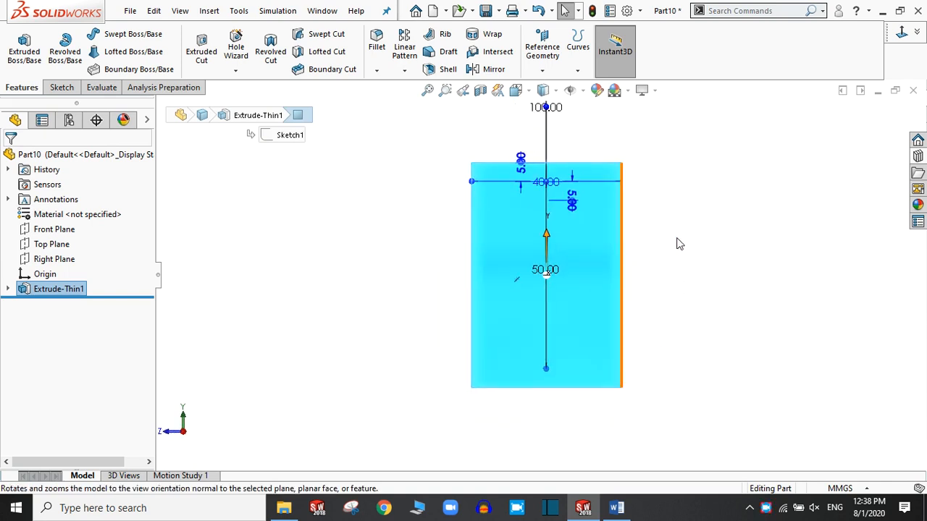
pyautogui.click(688, 244)
pyautogui.click(544, 219)
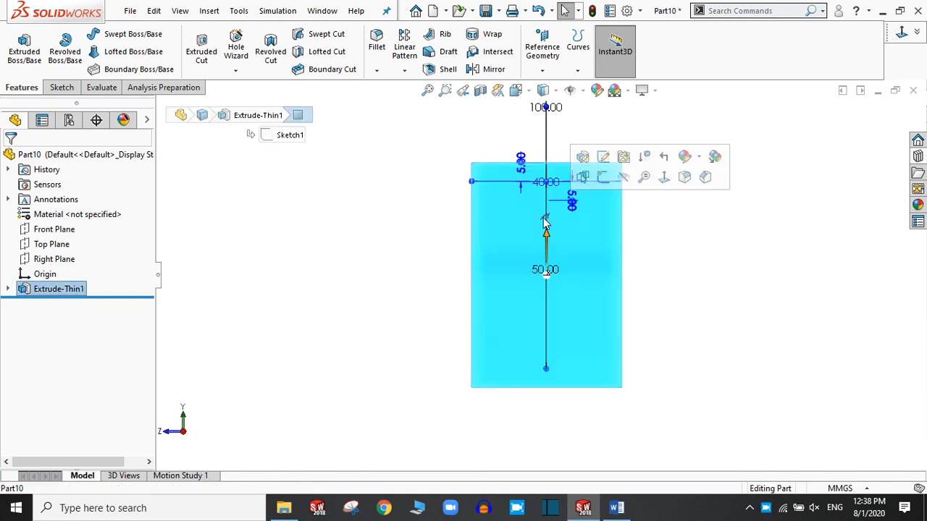
pyautogui.click(603, 177)
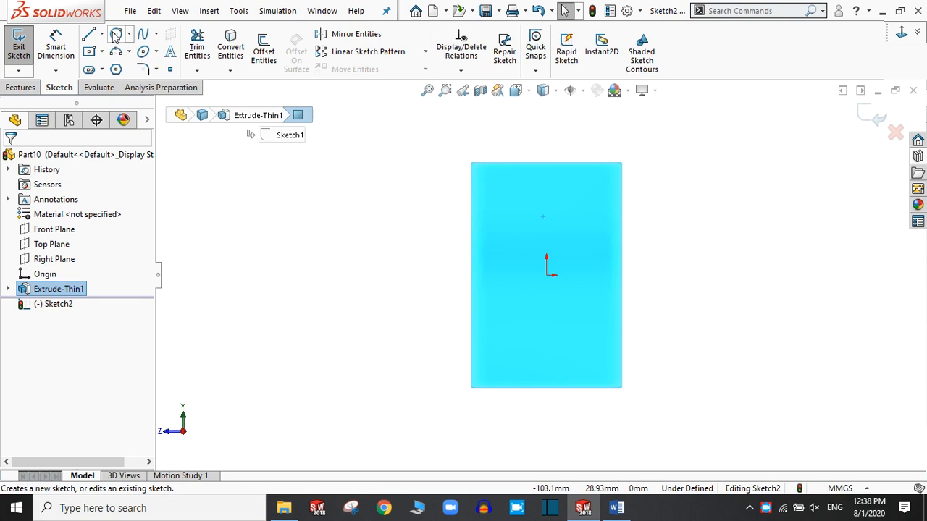
# Sketch three separate circles about 14, 14 and 12 mm in diameter, placed diagonally down the end face.
pyautogui.click(116, 34)
pyautogui.click(506, 208)
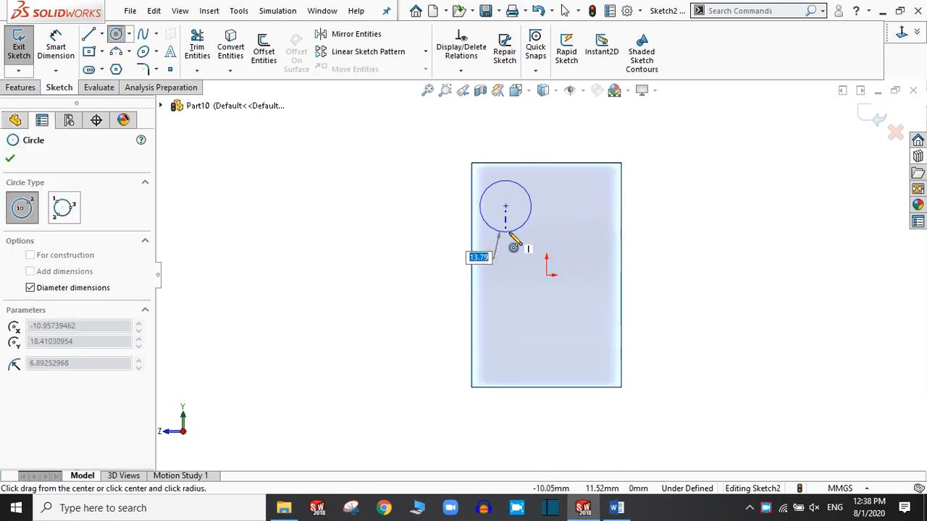
pyautogui.click(511, 234)
pyautogui.click(525, 283)
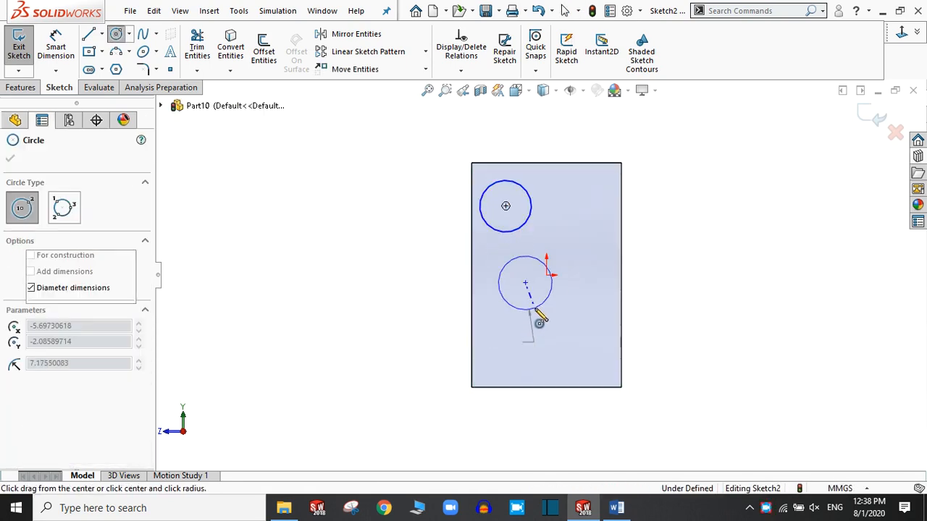
pyautogui.click(540, 318)
pyautogui.click(575, 345)
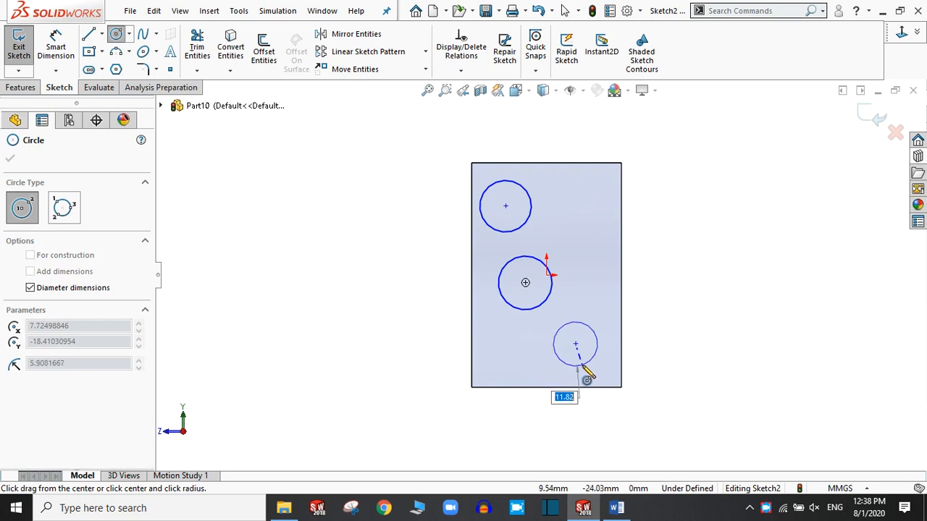
pyautogui.click(584, 367)
pyautogui.click(9, 160)
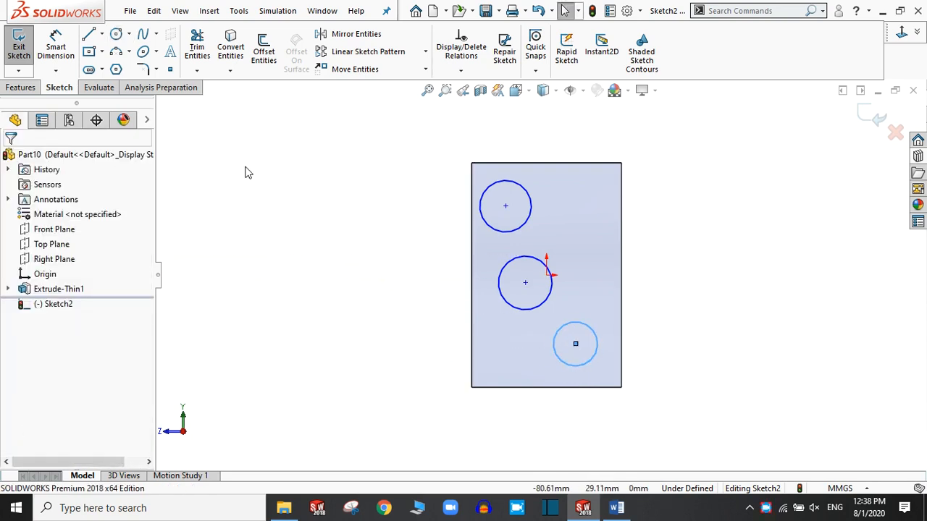
# Try a 10 mm Blind boss extrusion of all three circles and view its preview at an angle.
pyautogui.click(20, 87)
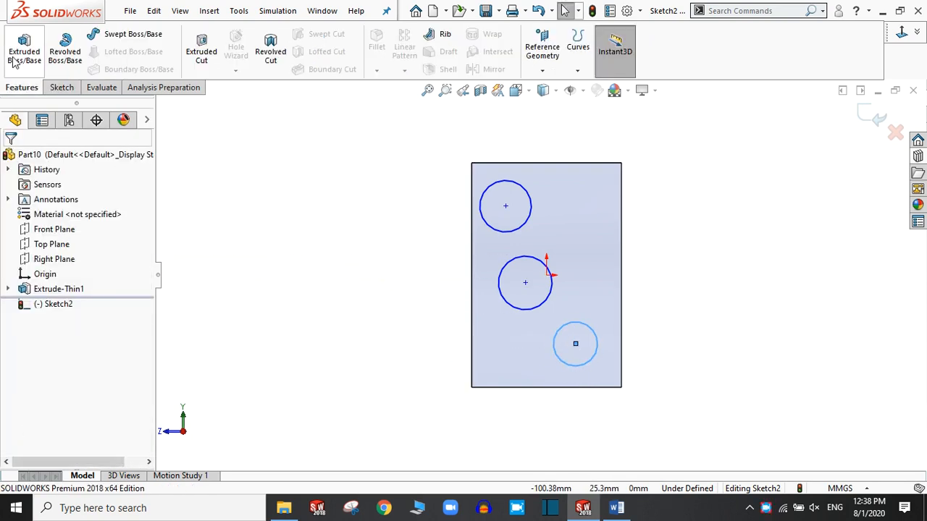
pyautogui.click(22, 53)
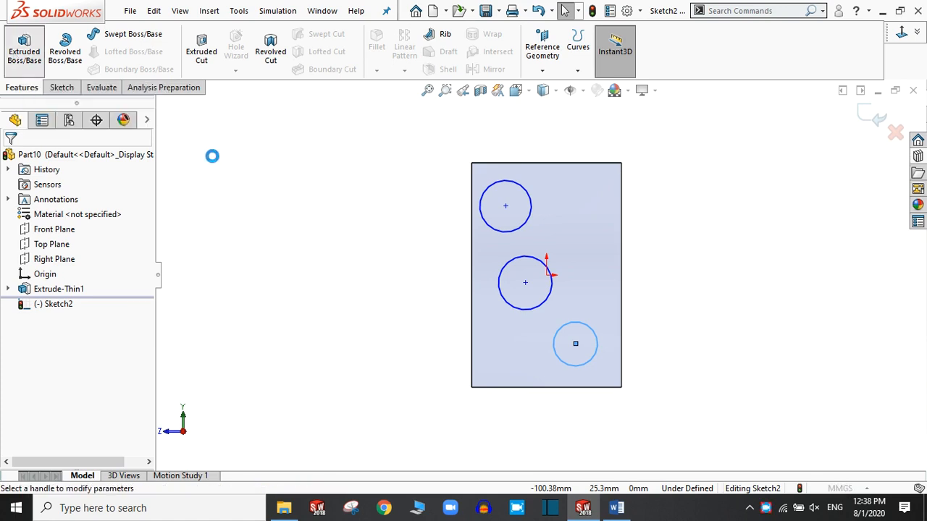
pyautogui.moveTo(706, 255); pyautogui.dragTo(740, 258, button='middle')
pyautogui.scroll(3, 717, 282)
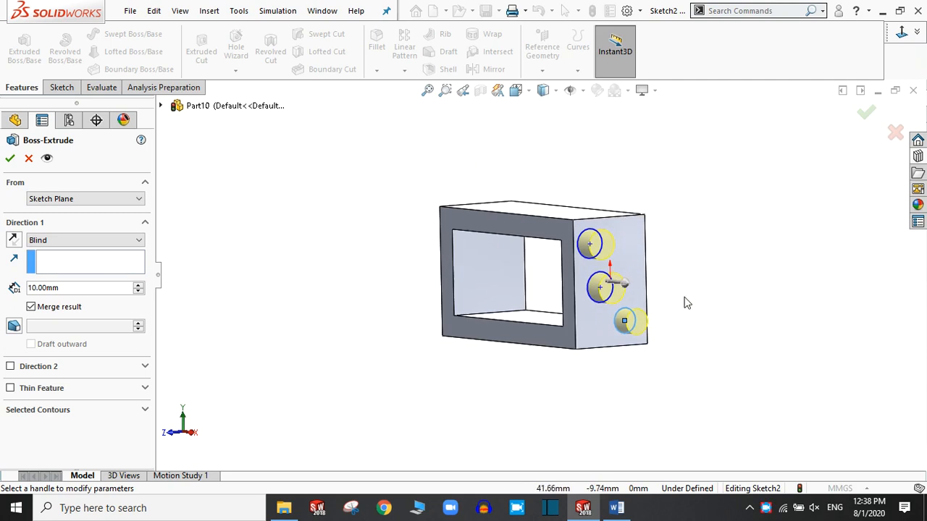
pyautogui.scroll(-1, 635, 295)
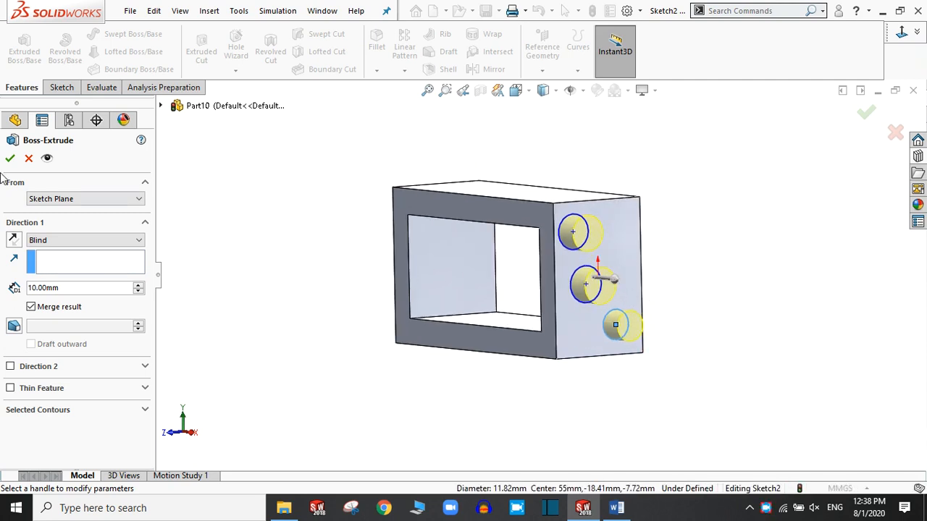
pyautogui.click(28, 161)
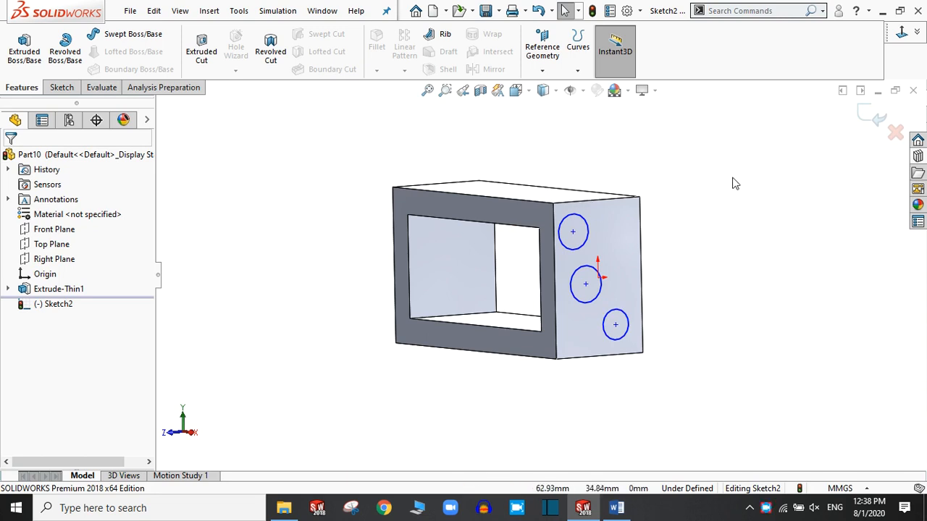
pyautogui.click(867, 115)
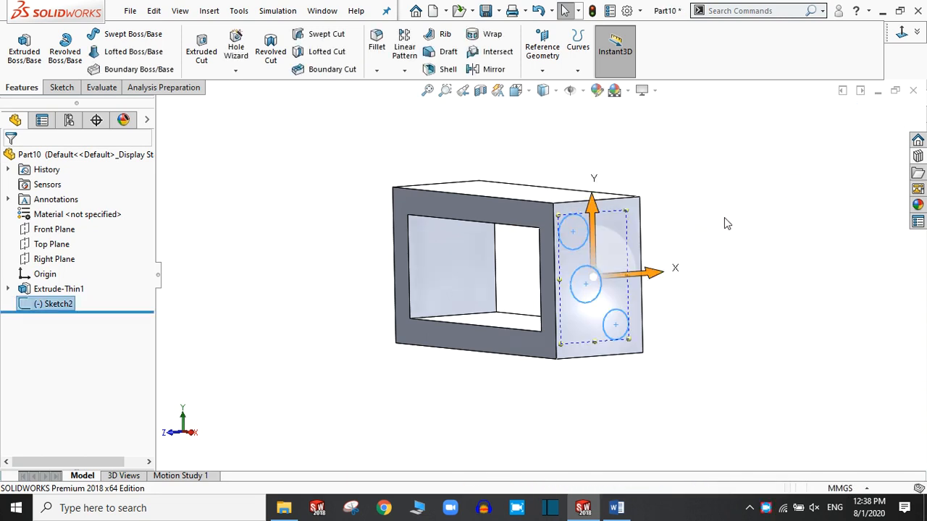
pyautogui.click(724, 221)
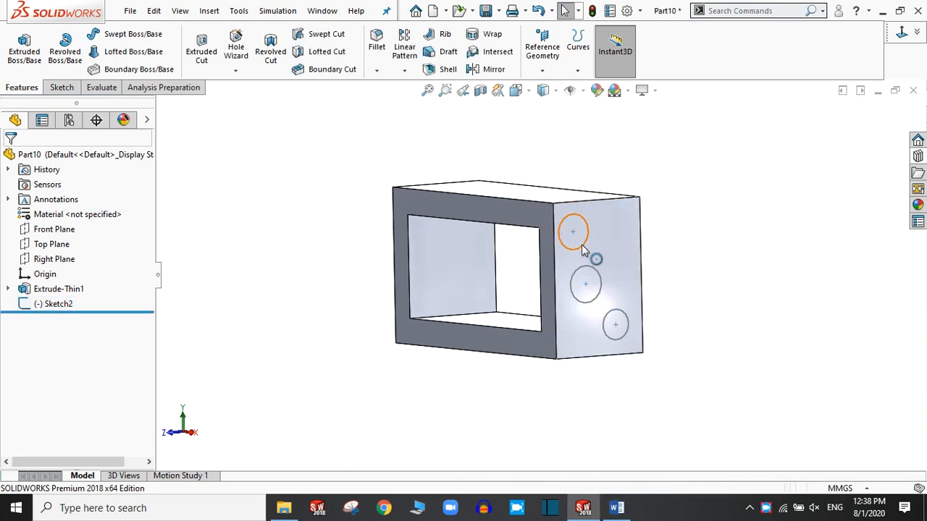
pyautogui.click(24, 44)
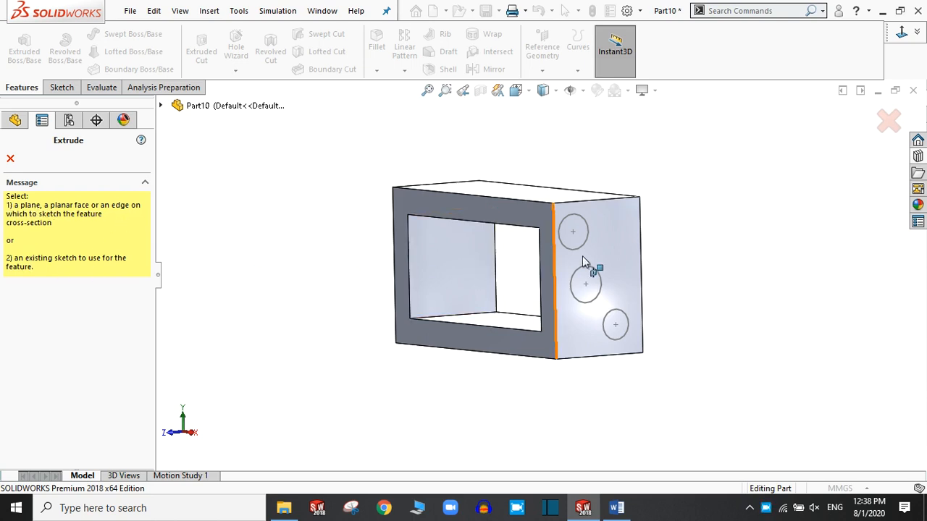
pyautogui.click(10, 161)
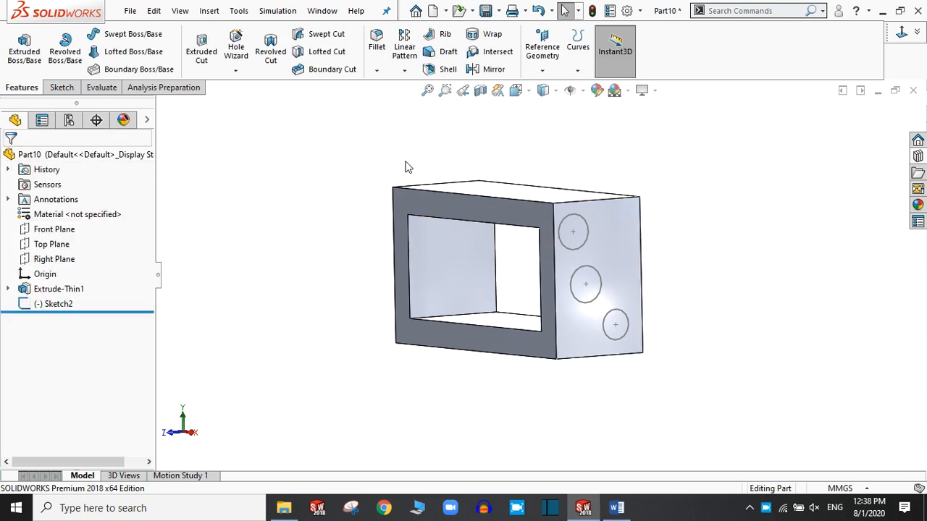
pyautogui.click(584, 221)
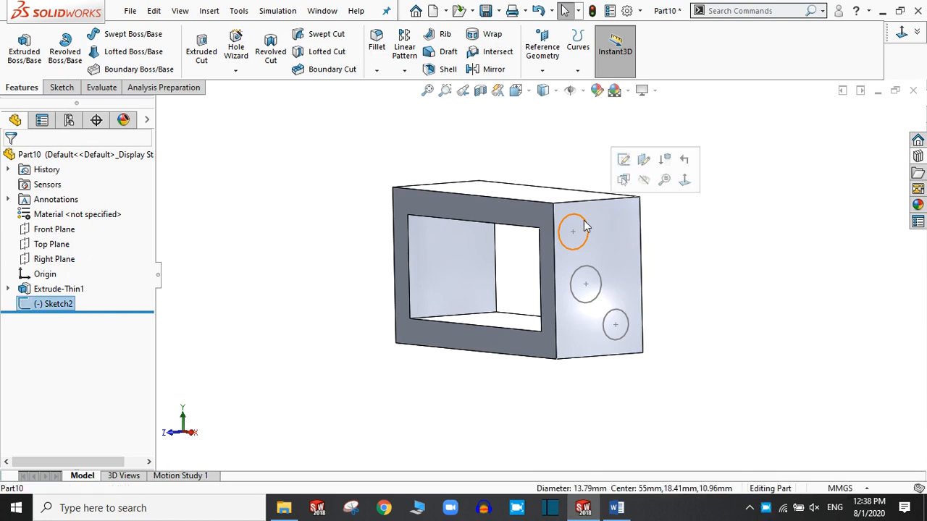
pyautogui.click(624, 161)
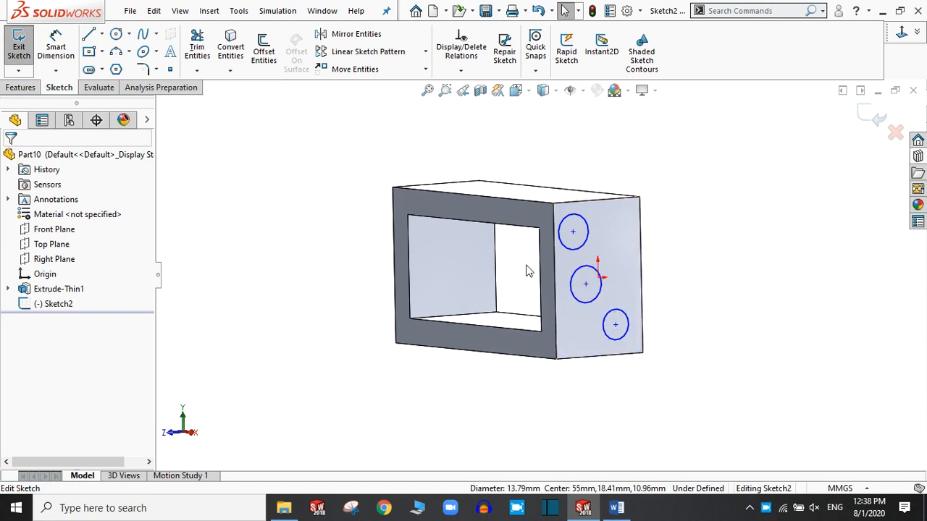
# Start a Blind boss extrusion of the circle sketch with only the uppermost circle as the selected contour.
pyautogui.click(21, 87)
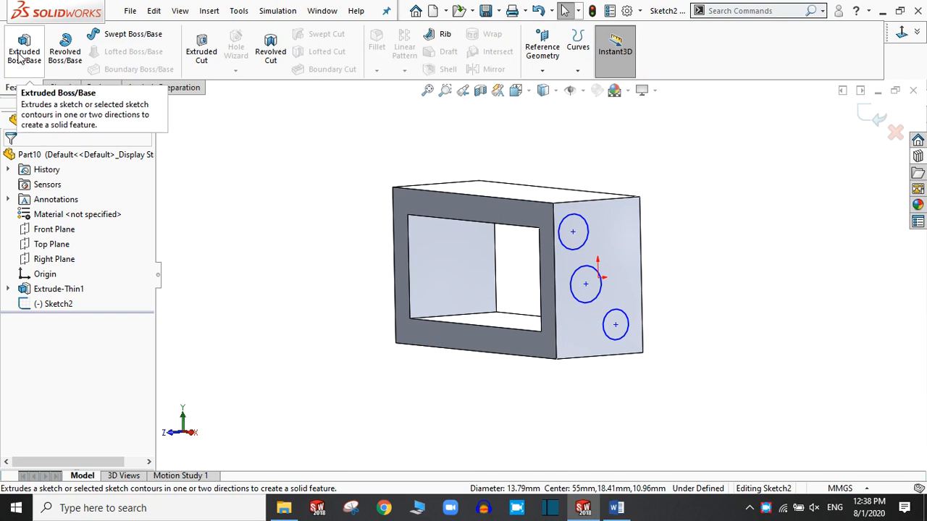
pyautogui.click(24, 49)
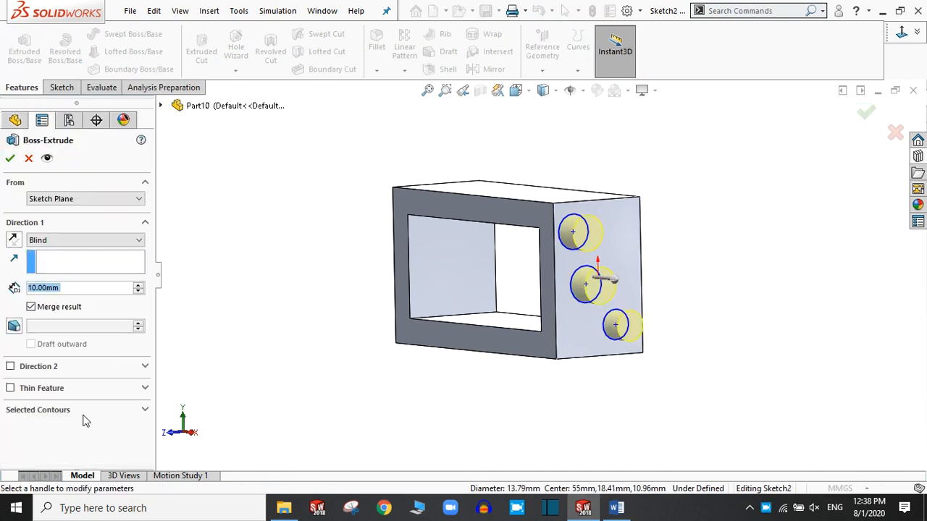
pyautogui.click(54, 410)
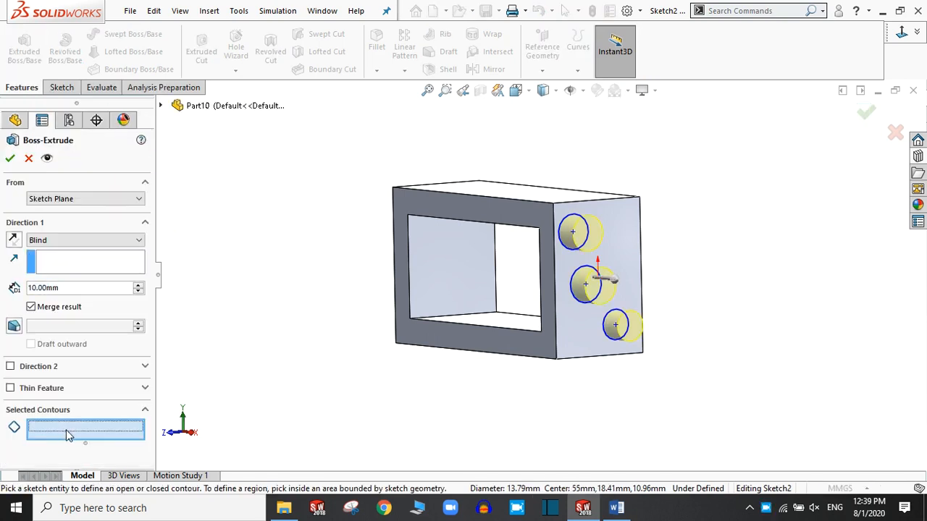
pyautogui.click(586, 224)
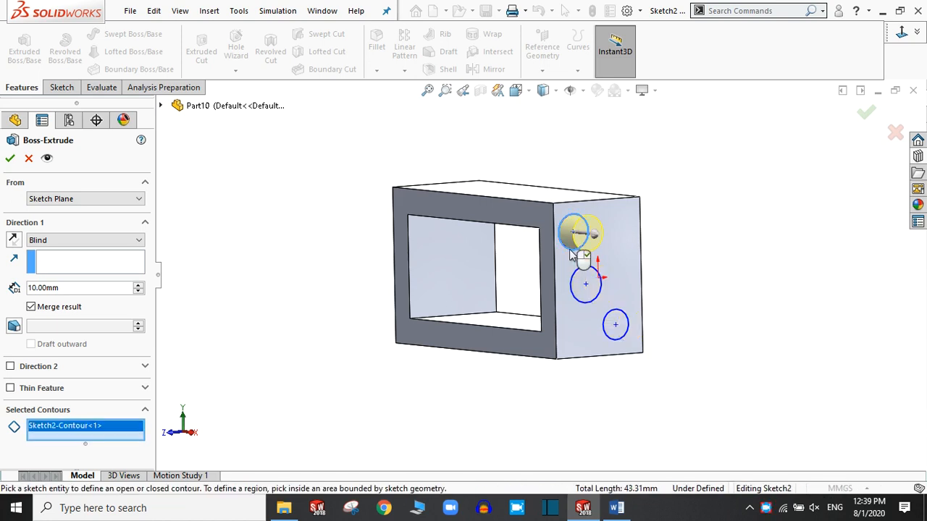
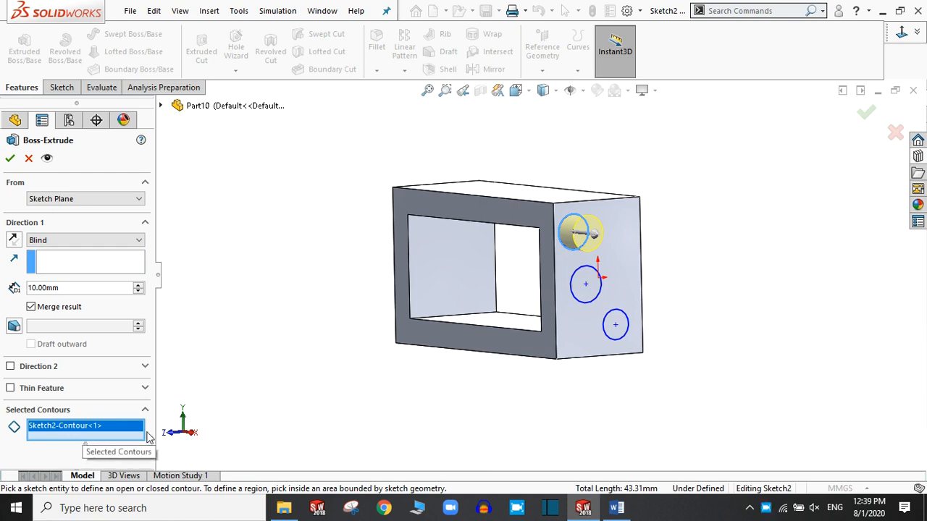
pyautogui.rightClick(96, 433)
pyautogui.click(129, 442)
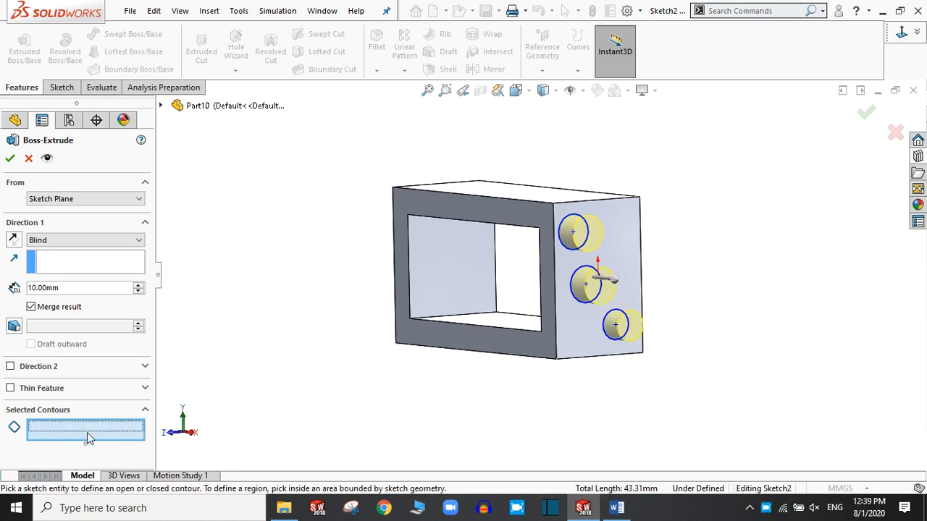
pyautogui.click(564, 246)
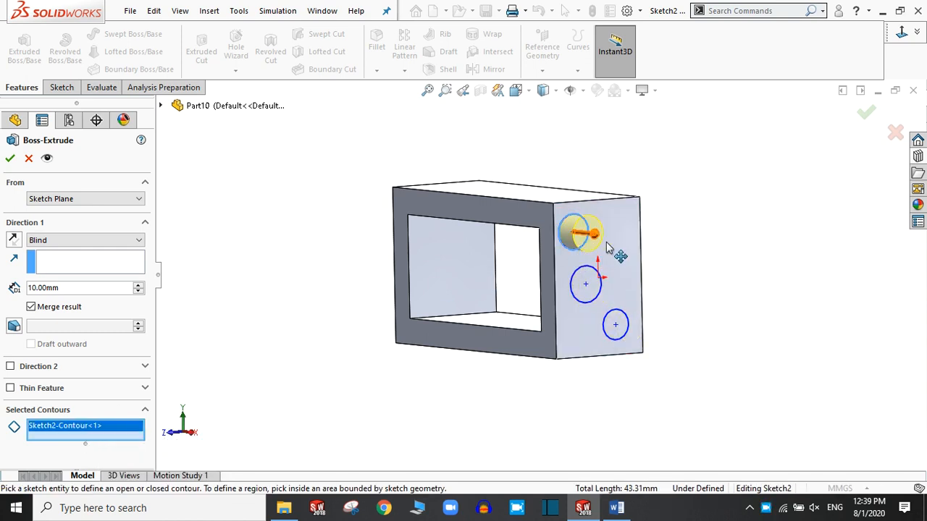
# Set the Blind depth of the uppermost circle's extrusion to 60 mm.
pyautogui.click(138, 287)
pyautogui.click(138, 287)
pyautogui.click(138, 287)
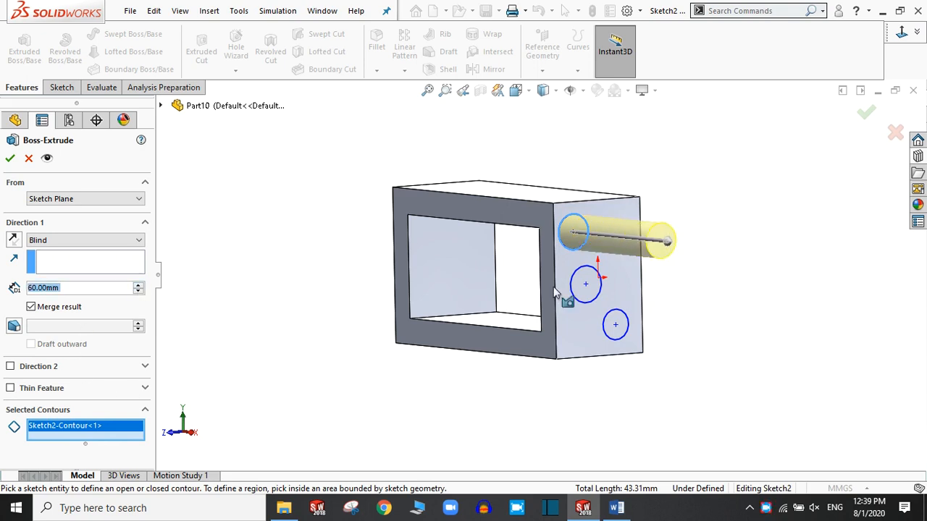
# Add the middle and lowest circles to the selected contours and complete the 60 mm Blind boss extrusion.
pyautogui.click(592, 294)
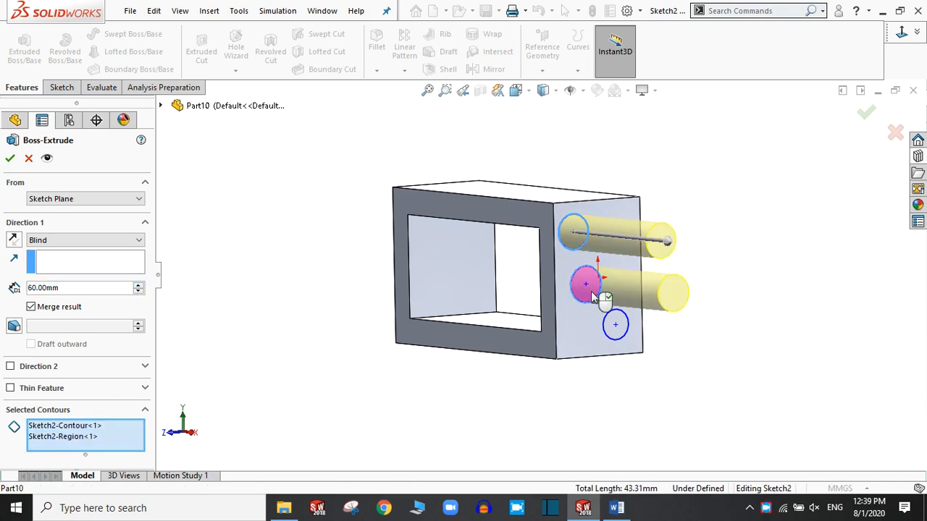
pyautogui.click(613, 336)
pyautogui.moveTo(476, 405); pyautogui.dragTo(451, 407, button='middle')
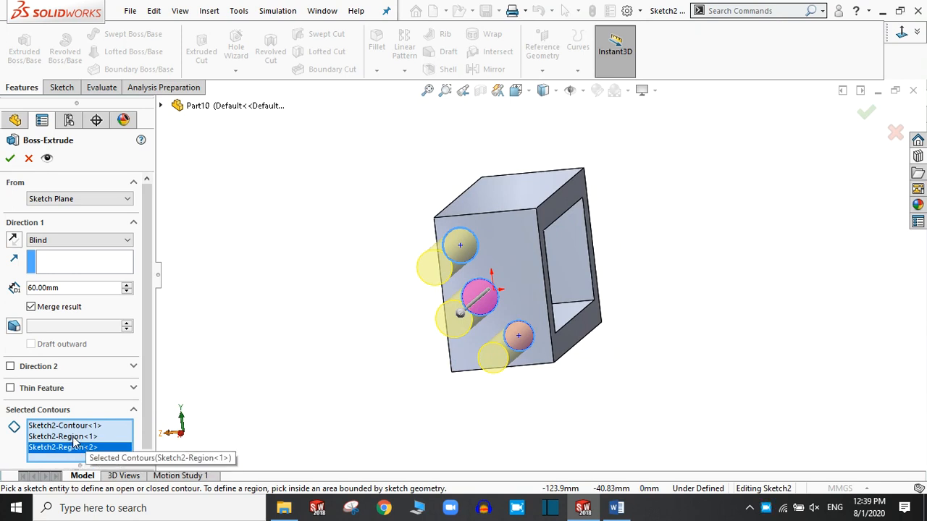
pyautogui.click(9, 160)
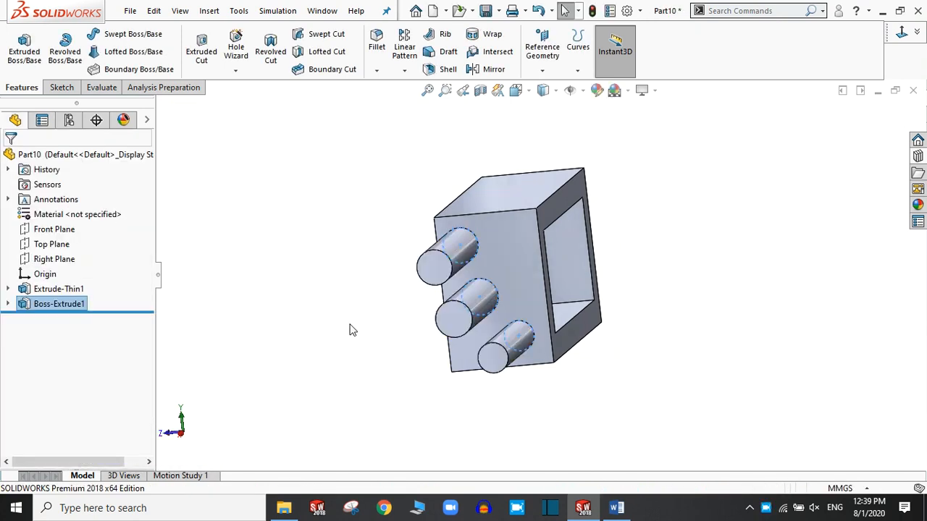
# Examine the three extruded cylinders on the hollow frame's end face from several angles.
pyautogui.scroll(3, 591, 373)
pyautogui.moveTo(579, 362); pyautogui.dragTo(543, 359, button='middle')
pyautogui.scroll(3, 668, 323)
pyautogui.scroll(-3, 611, 308)
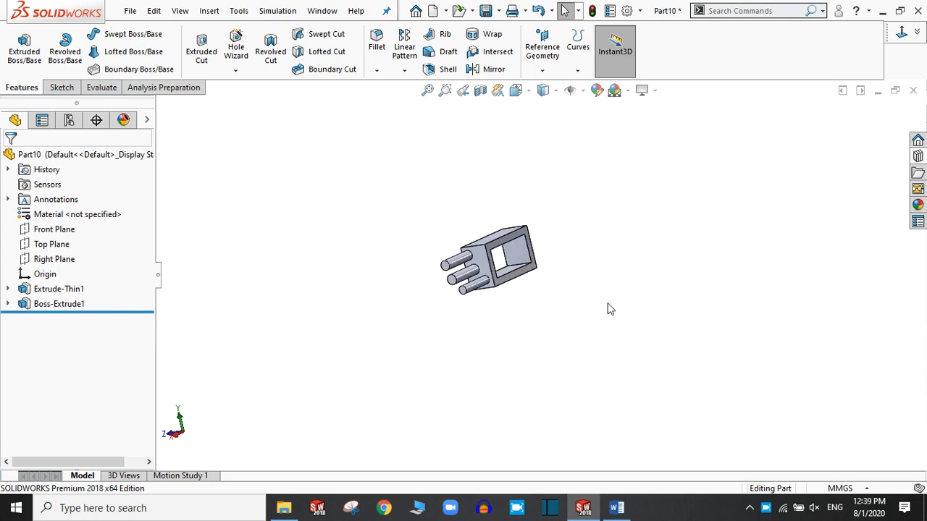
pyautogui.moveTo(466, 311); pyautogui.dragTo(581, 258, button='middle')
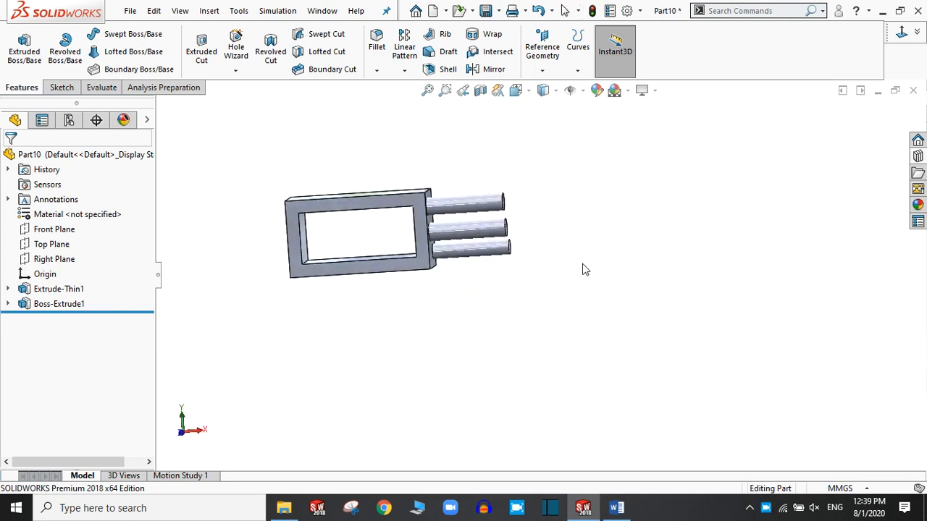
pyautogui.scroll(-2, 330, 208)
pyautogui.scroll(-3, 330, 210)
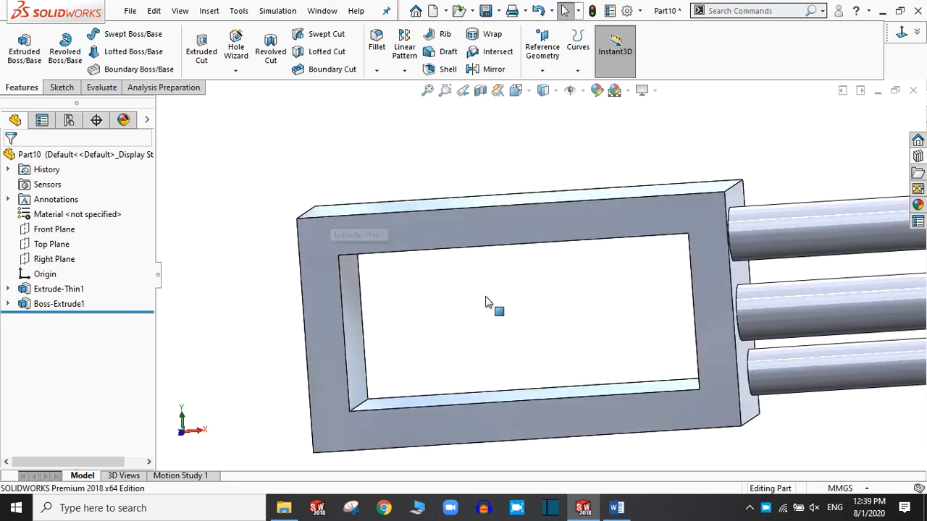
pyautogui.scroll(3, 505, 292)
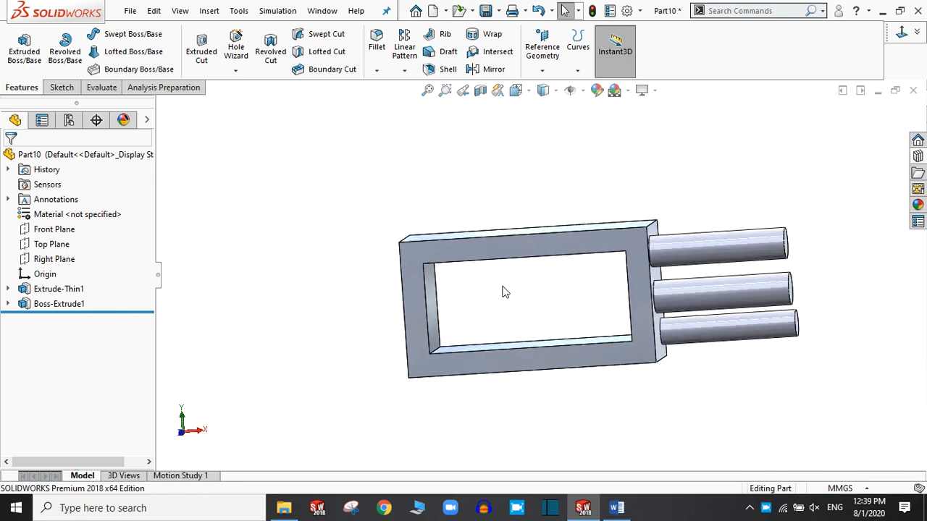
pyautogui.moveTo(550, 308); pyautogui.dragTo(449, 351, button='middle')
pyautogui.click(450, 350)
pyautogui.scroll(2, 370, 273)
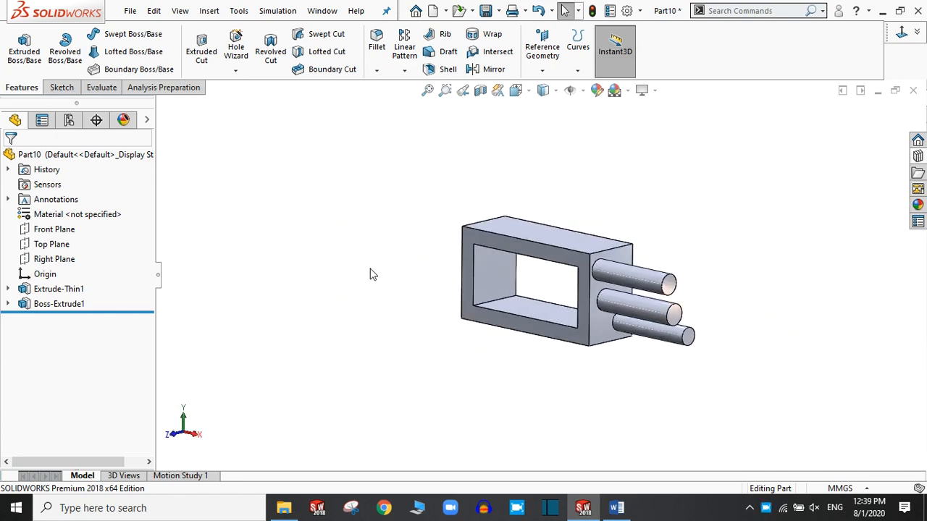
# Sketch a circle about 33 mm in diameter, centred on the origin, on the frame's top face viewed normal to it.
pyautogui.click(598, 232)
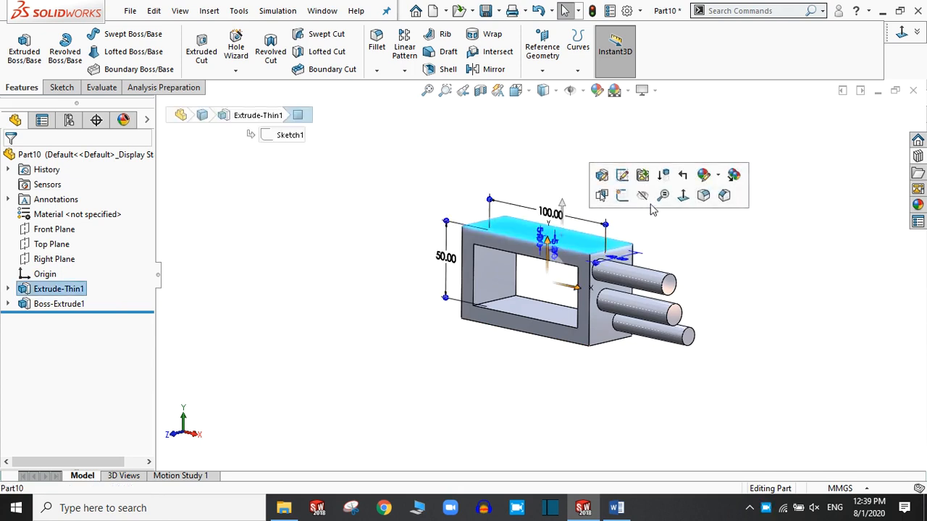
pyautogui.click(682, 196)
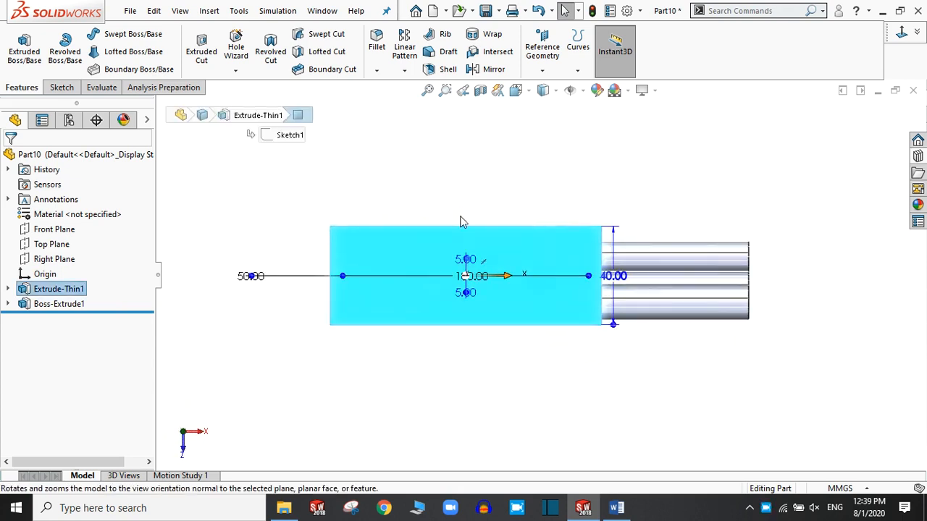
pyautogui.click(59, 87)
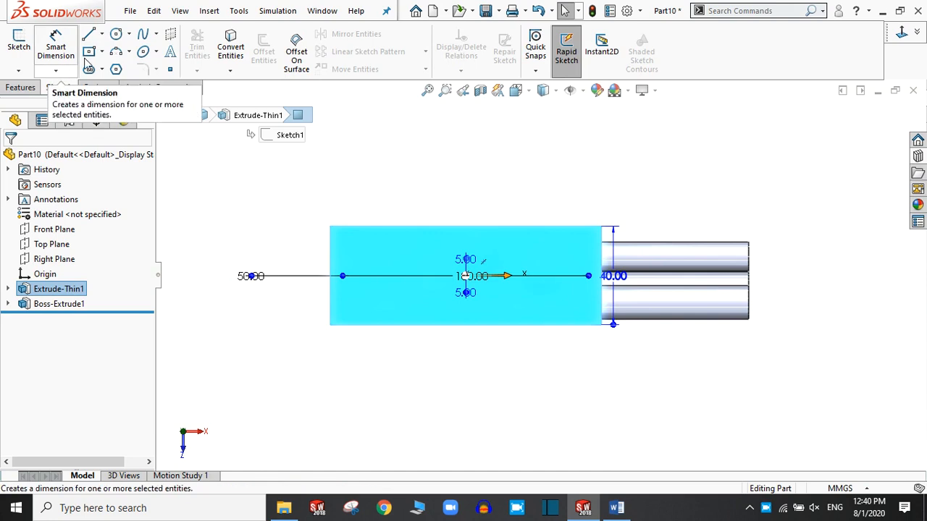
pyautogui.click(116, 36)
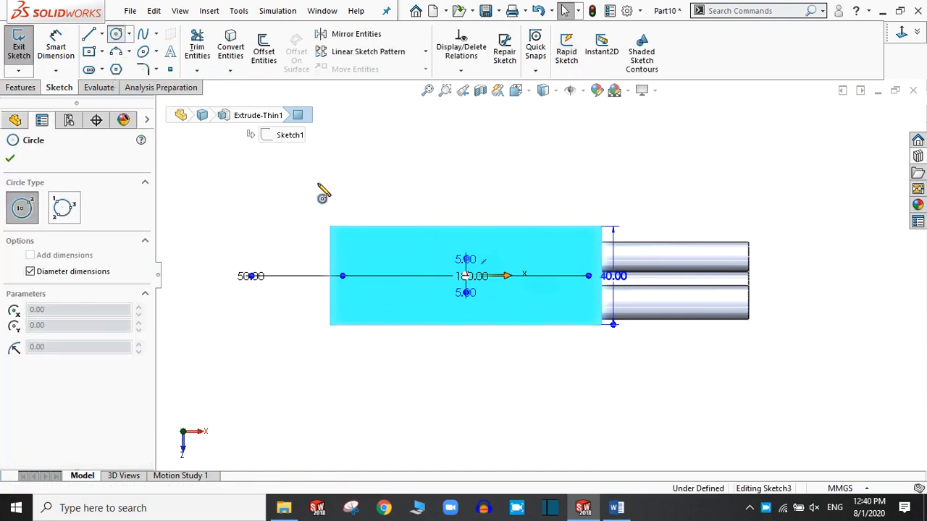
pyautogui.click(465, 276)
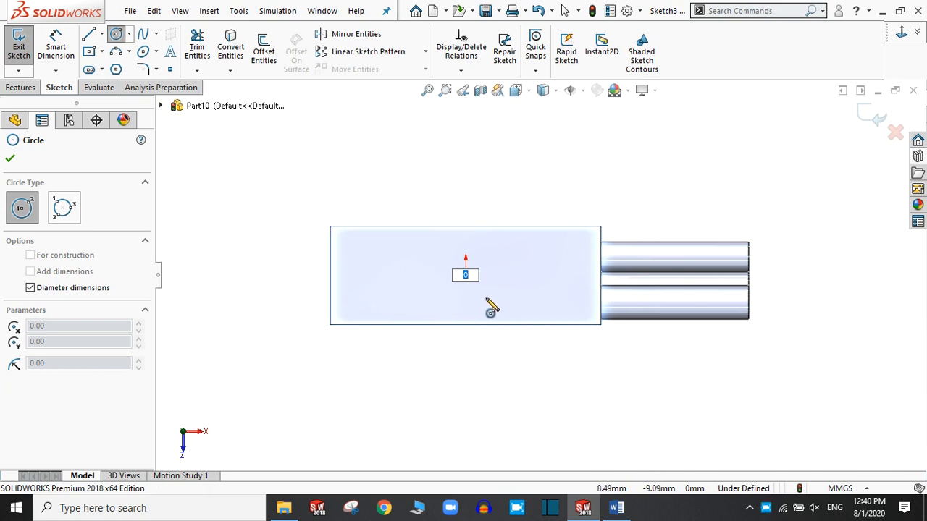
pyautogui.press('Escape')
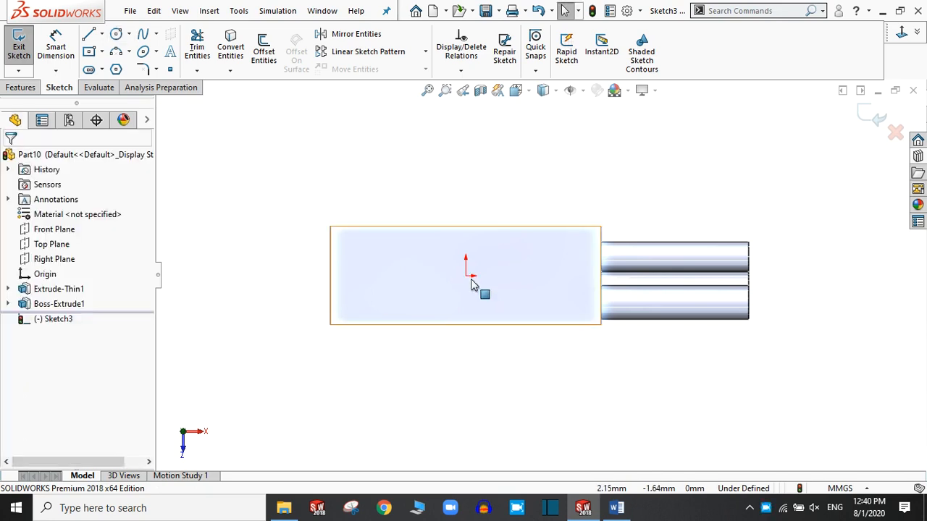
pyautogui.click(116, 36)
pyautogui.click(466, 276)
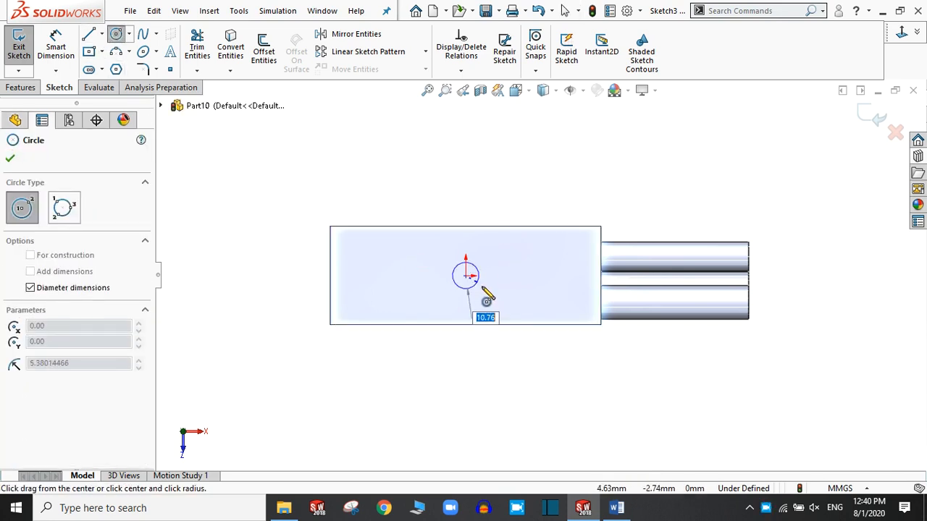
pyautogui.click(492, 314)
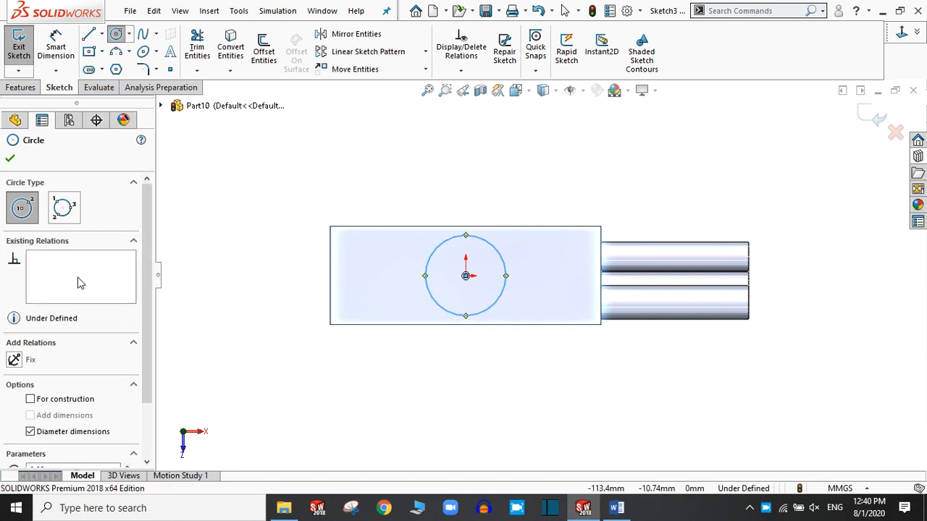
pyautogui.click(10, 159)
# Try a 10 mm Blind boss extrusion of the circle on the top face and undo it.
pyautogui.click(15, 87)
pyautogui.click(23, 51)
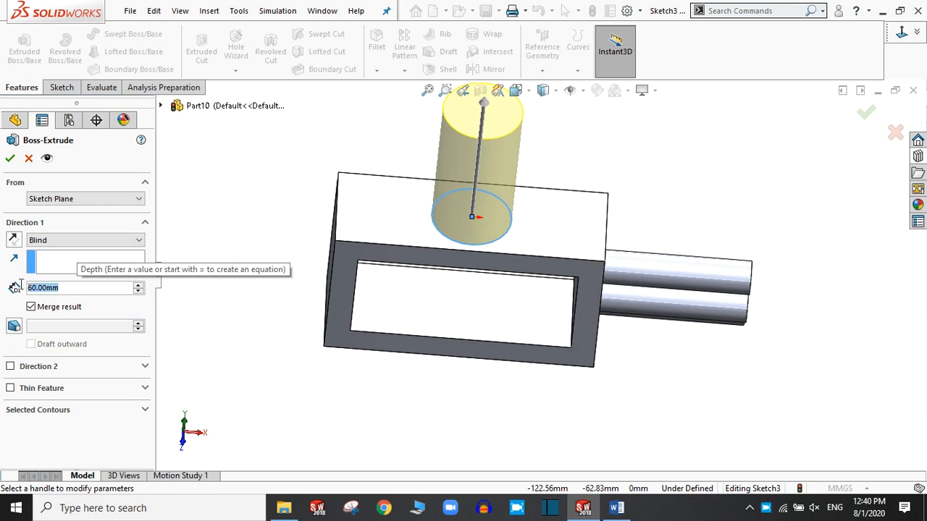
pyautogui.write('10')
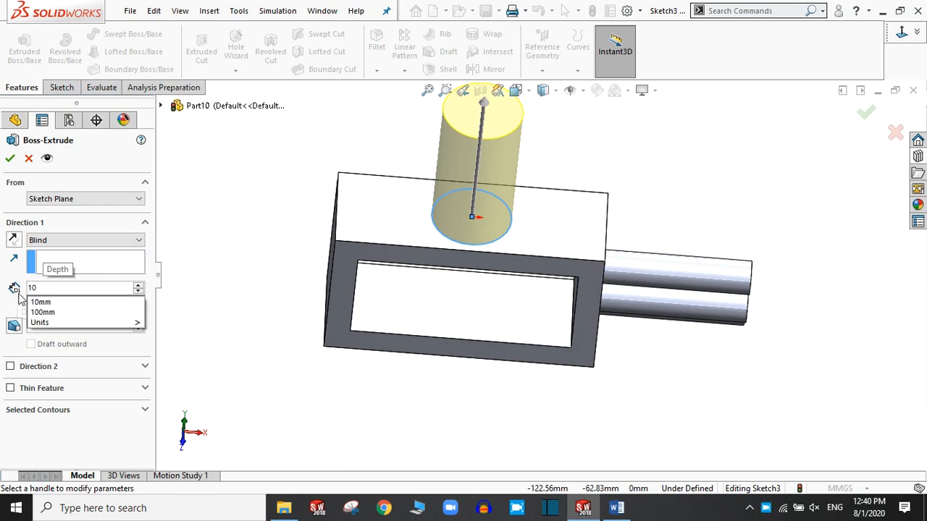
pyautogui.press('Return')
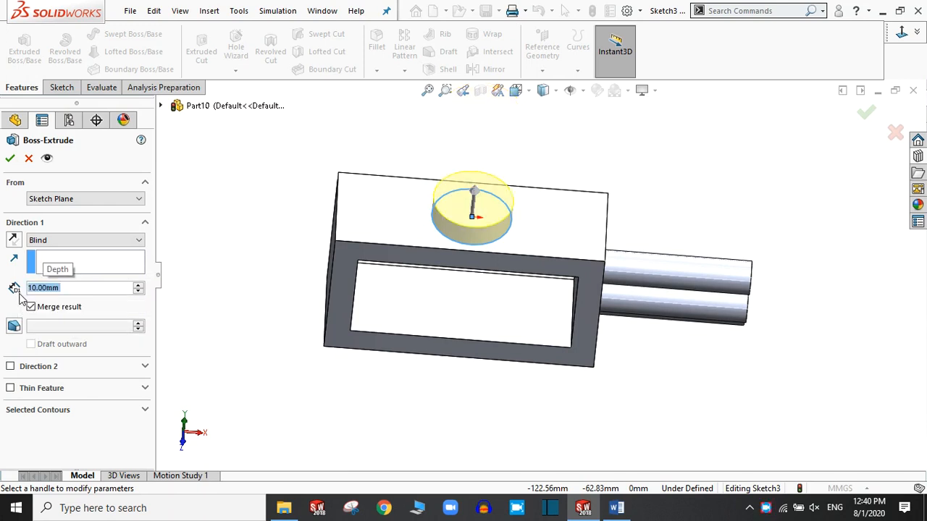
pyautogui.click(9, 160)
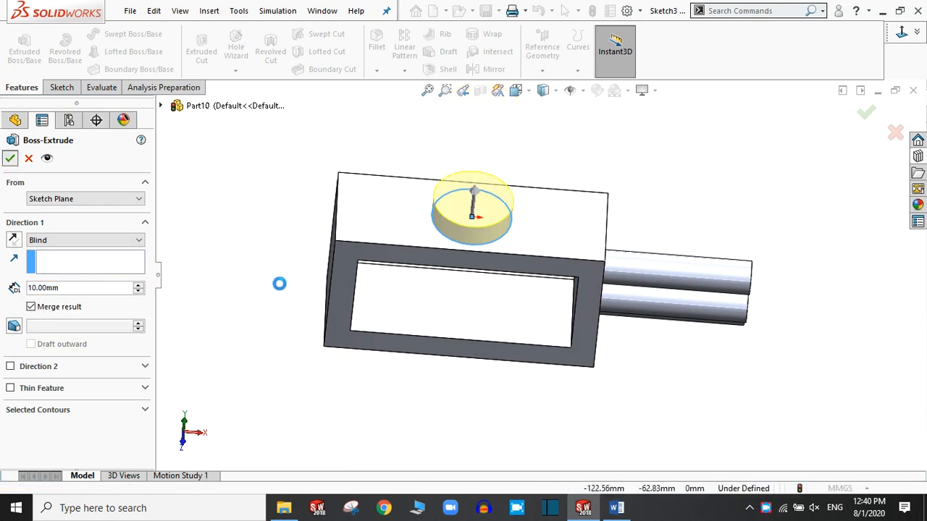
pyautogui.click(691, 181)
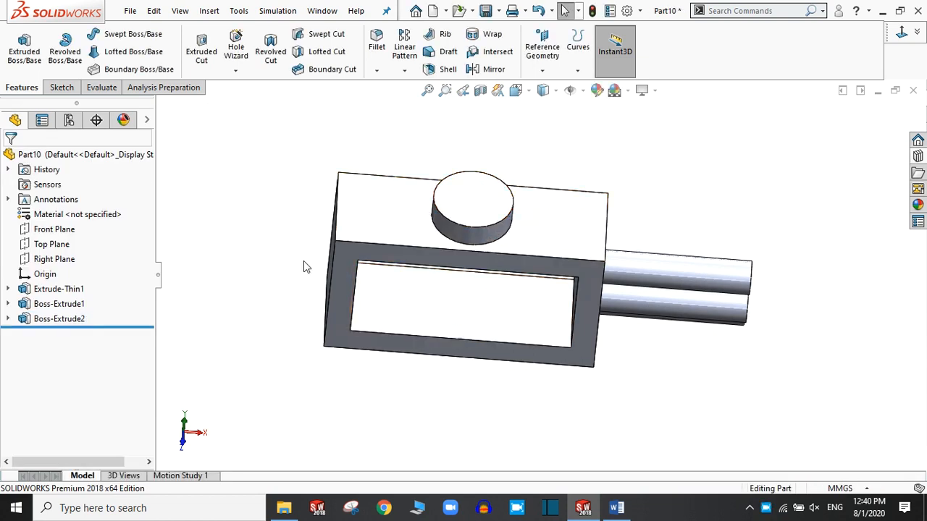
pyautogui.click(36, 323)
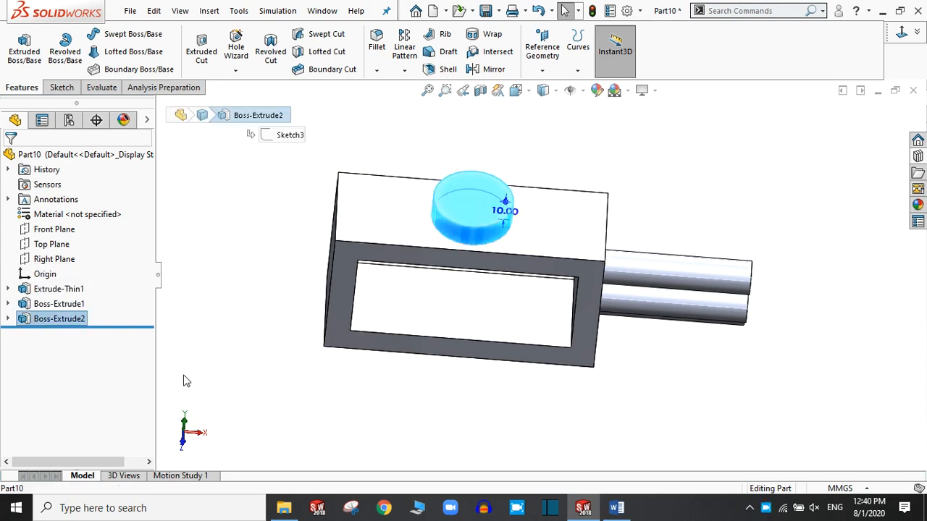
pyautogui.hotkey('ctrl', 'z')
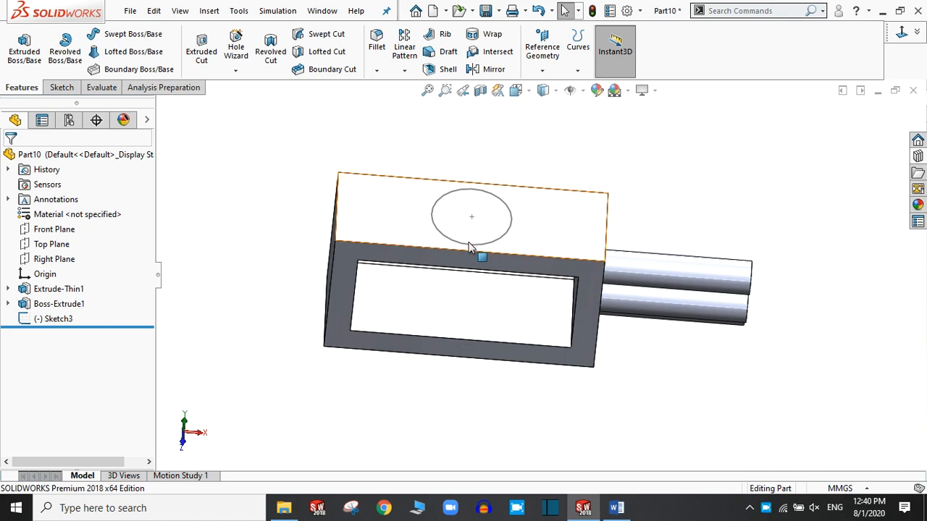
# Reopen the top-face circle sketch for editing and start an Extruded Cut from it, viewing the preview at an angle.
pyautogui.click(469, 248)
pyautogui.click(487, 309)
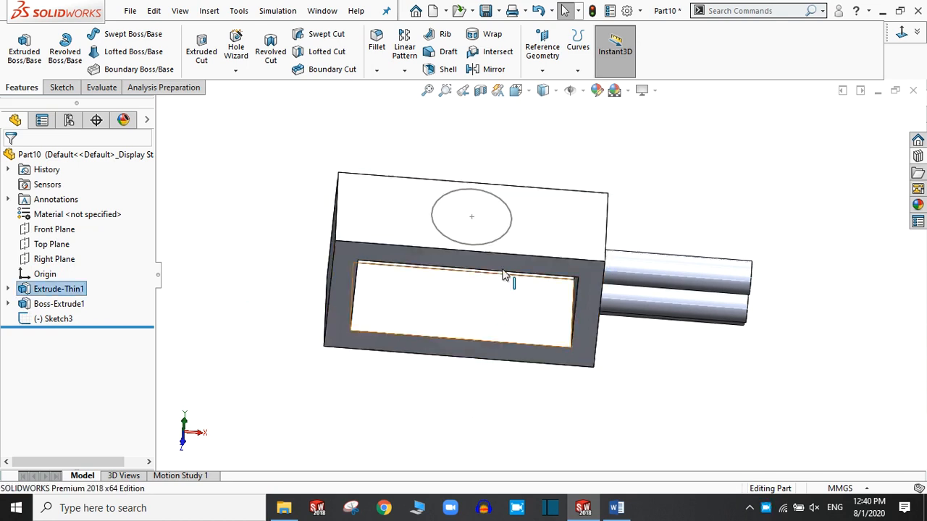
pyautogui.click(510, 233)
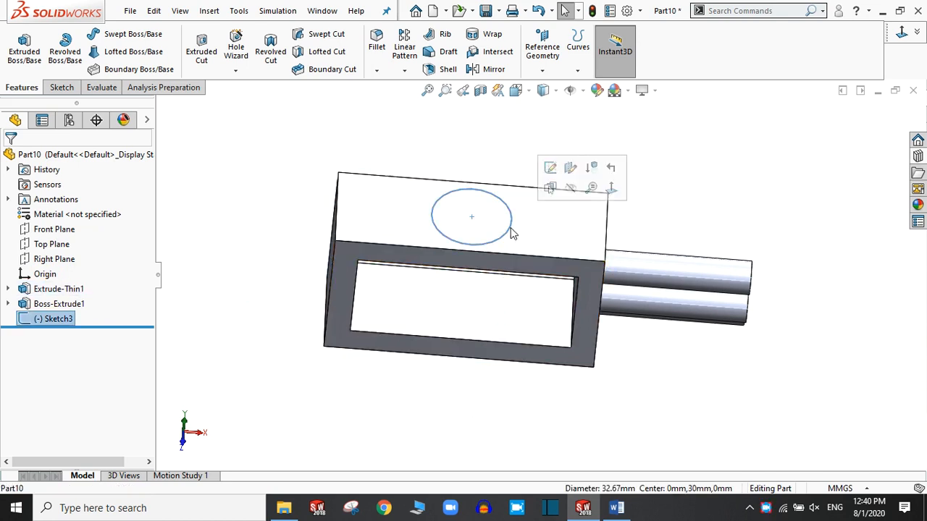
pyautogui.click(550, 168)
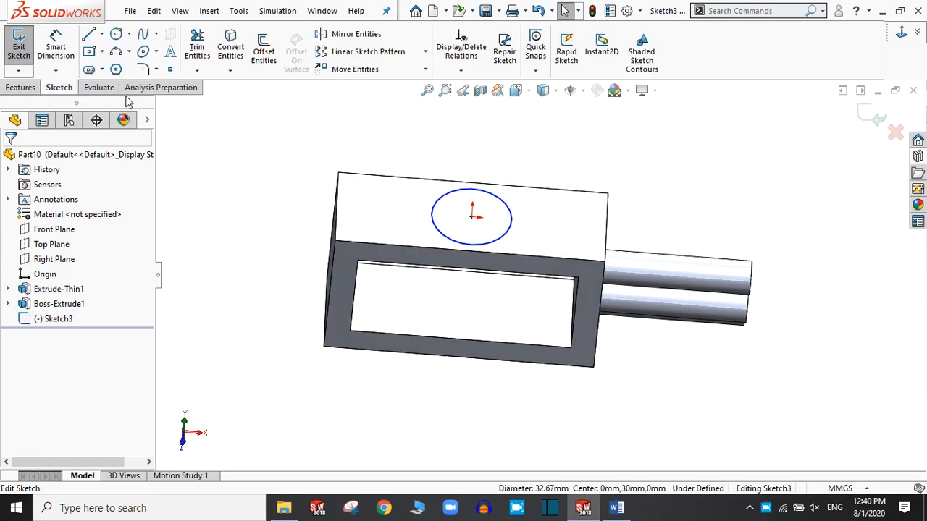
pyautogui.click(32, 88)
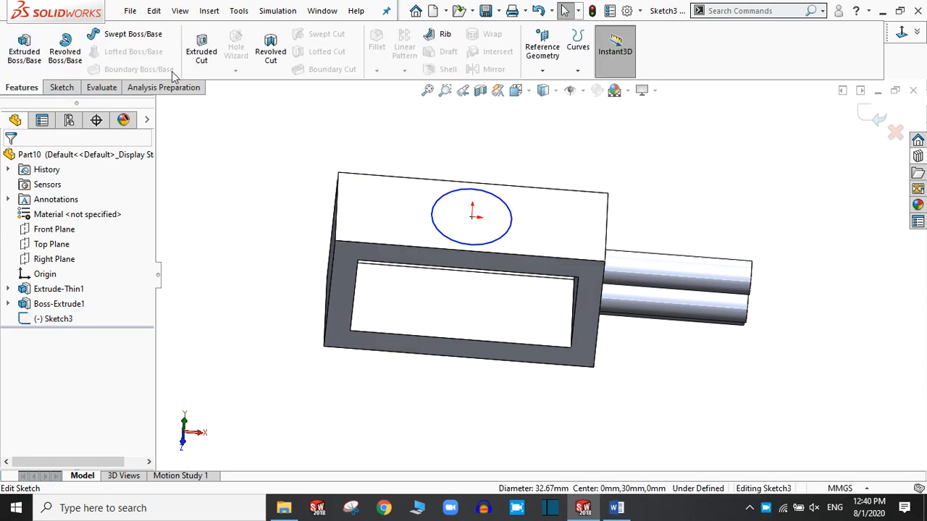
pyautogui.click(202, 49)
pyautogui.moveTo(454, 307); pyautogui.dragTo(412, 234, button='middle')
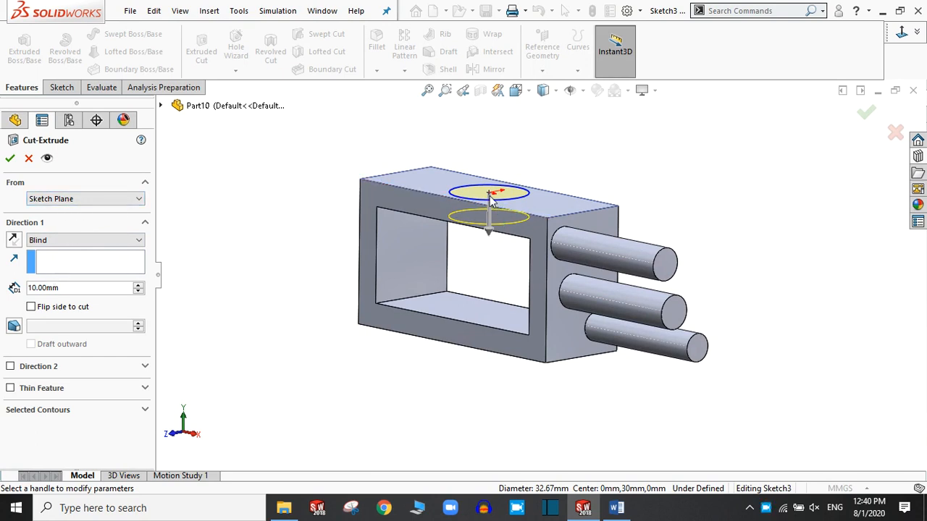
# Try the Through All end condition for the circular cut and view its preview.
pyautogui.click(49, 243)
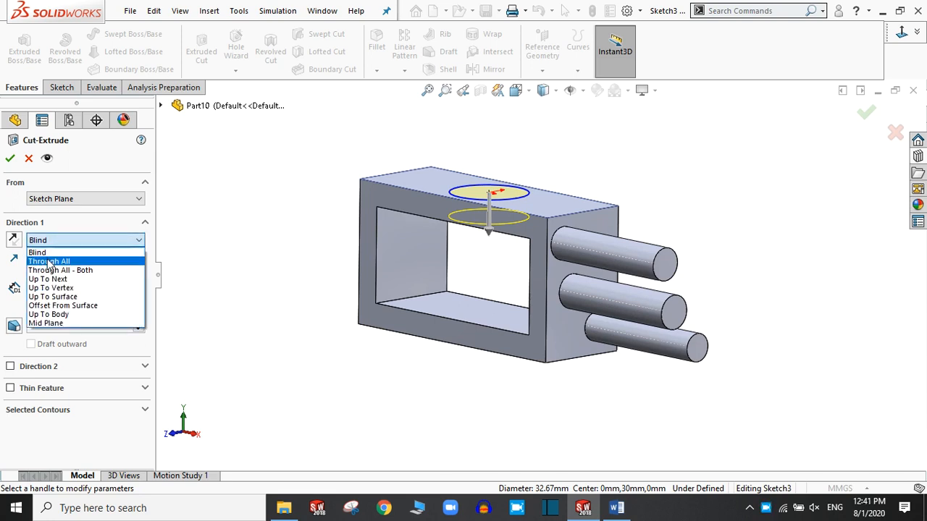
pyautogui.click(48, 262)
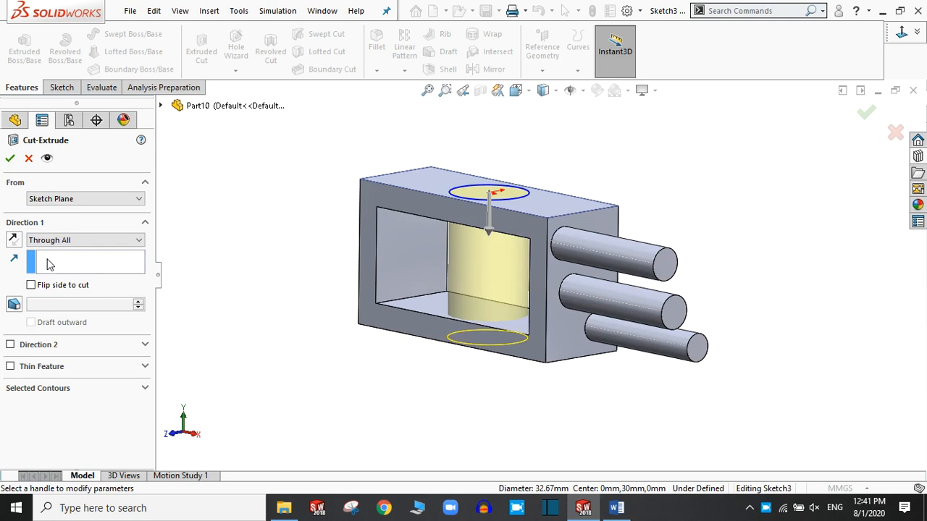
pyautogui.moveTo(501, 362); pyautogui.dragTo(403, 341, button='middle')
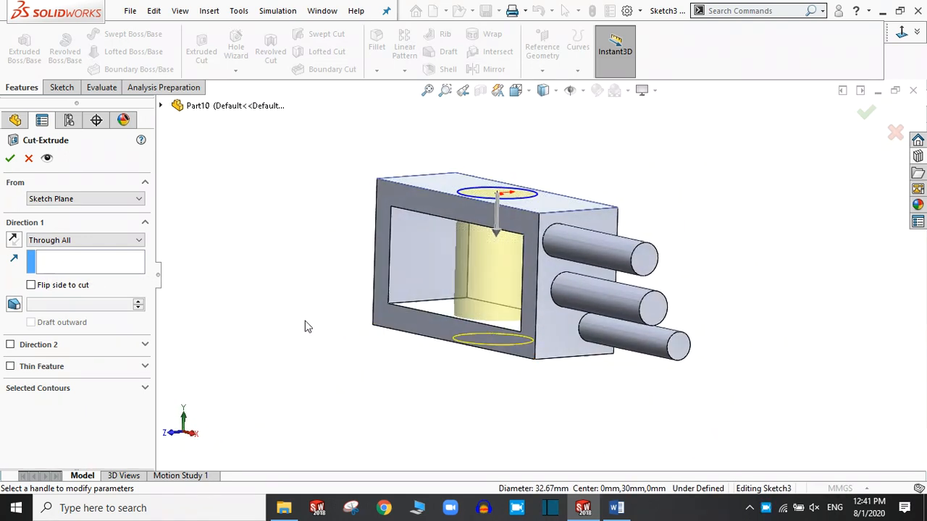
# Set the circular cut's end condition to Up To Next and inspect the preview from below and above.
pyautogui.click(96, 239)
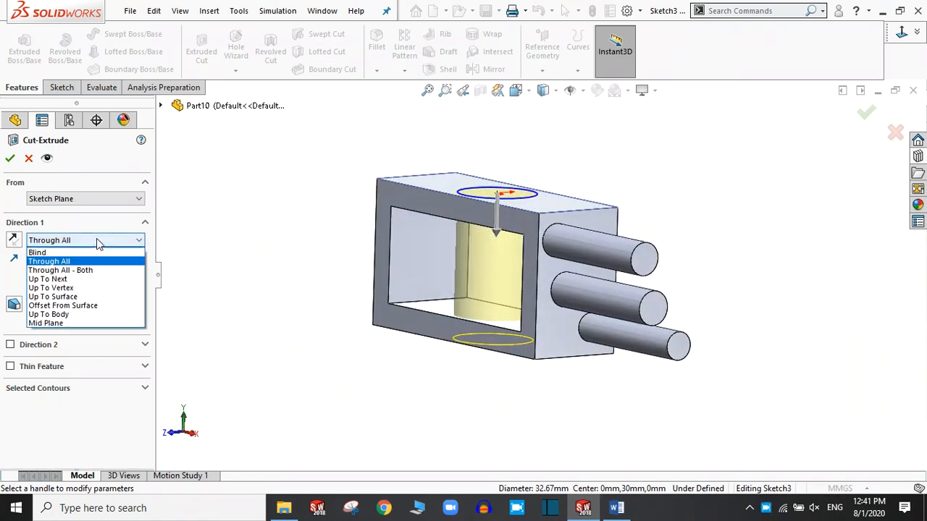
pyautogui.click(48, 279)
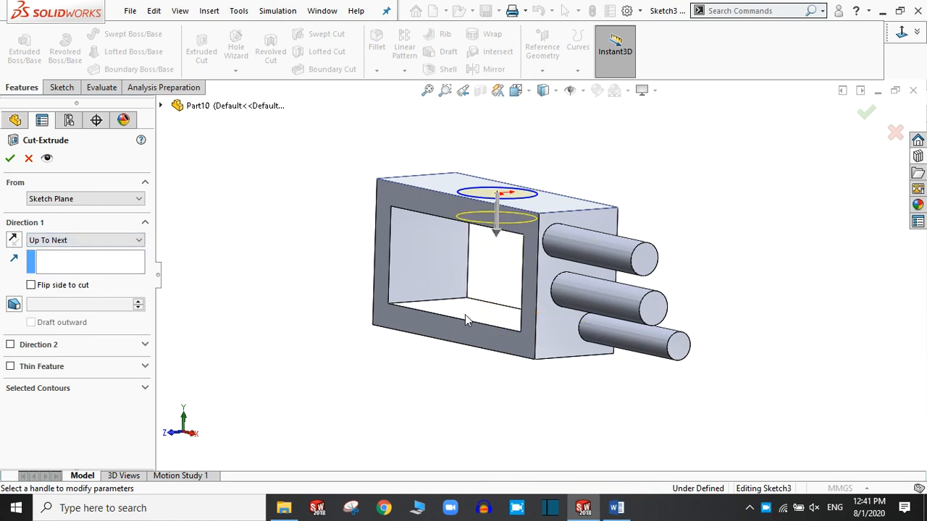
pyautogui.moveTo(495, 326)
pyautogui.mouseDown(button='middle')
pyautogui.moveTo(471, 381)
pyautogui.moveTo(483, 313)
pyautogui.mouseUp(button='middle')
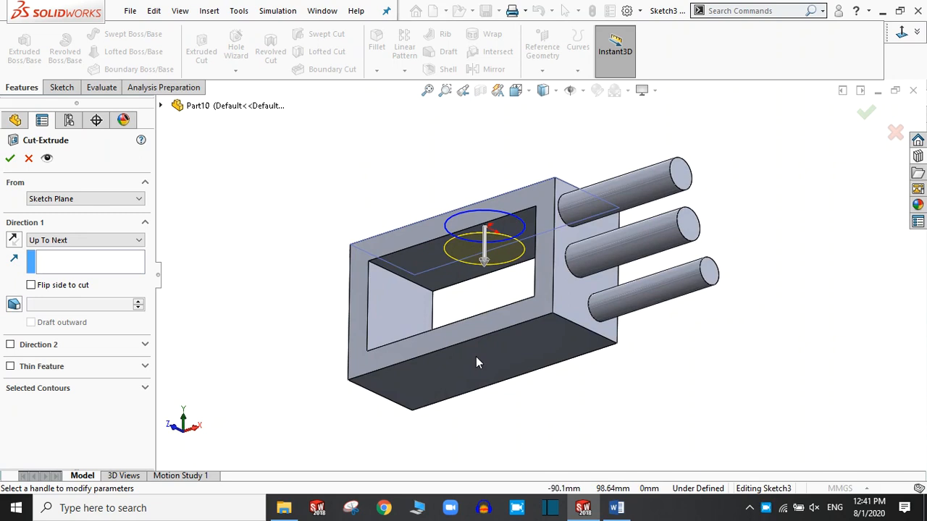
pyautogui.moveTo(601, 335); pyautogui.dragTo(563, 374, button='middle')
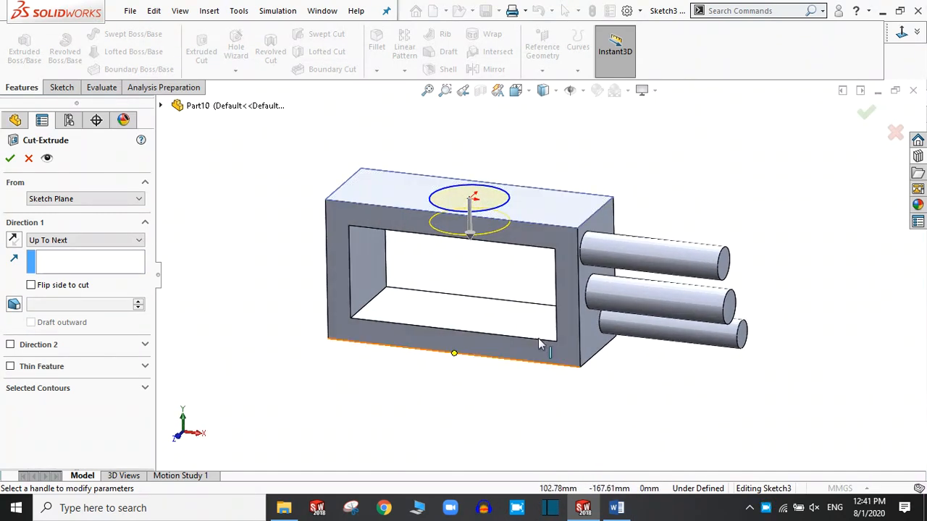
# Accept the Up To Next circular cut in the frame's top wall and reopen the cut feature for editing.
pyautogui.click(11, 158)
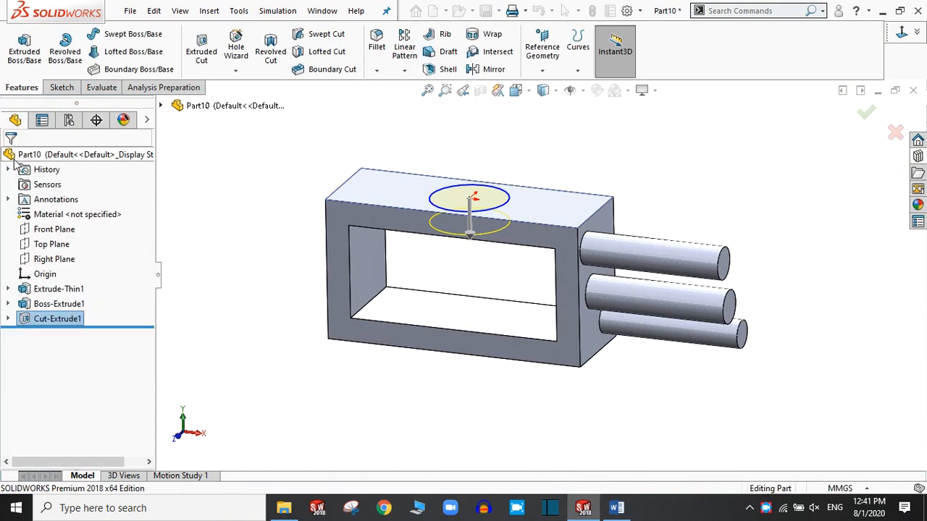
pyautogui.click(457, 384)
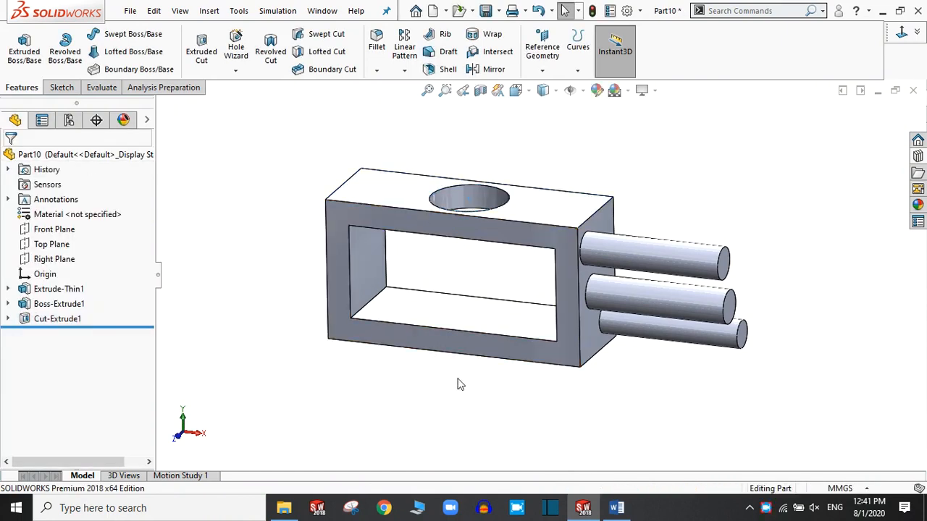
pyautogui.click(48, 319)
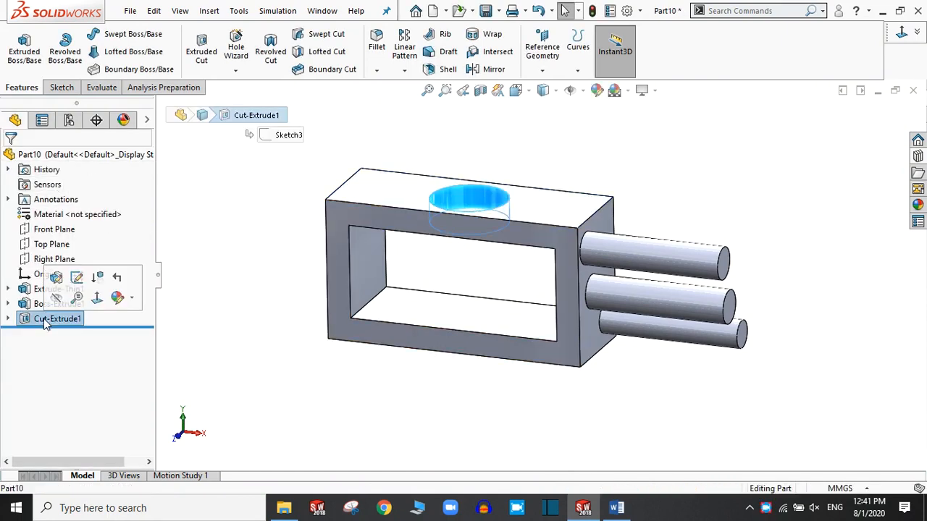
pyautogui.click(56, 277)
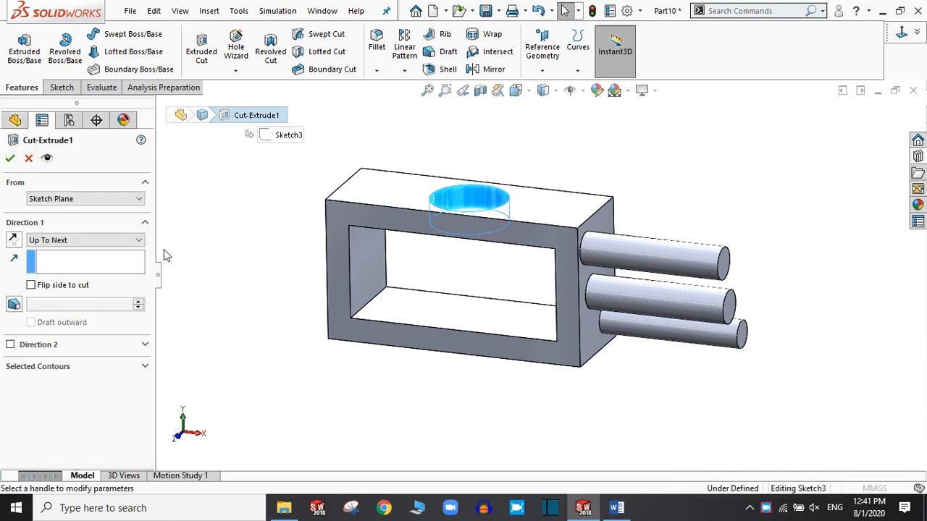
# Try the Up To Vertex end condition for the cut, using the frame's outer lower front corner opposite the rods, and inspect the preview.
pyautogui.click(62, 242)
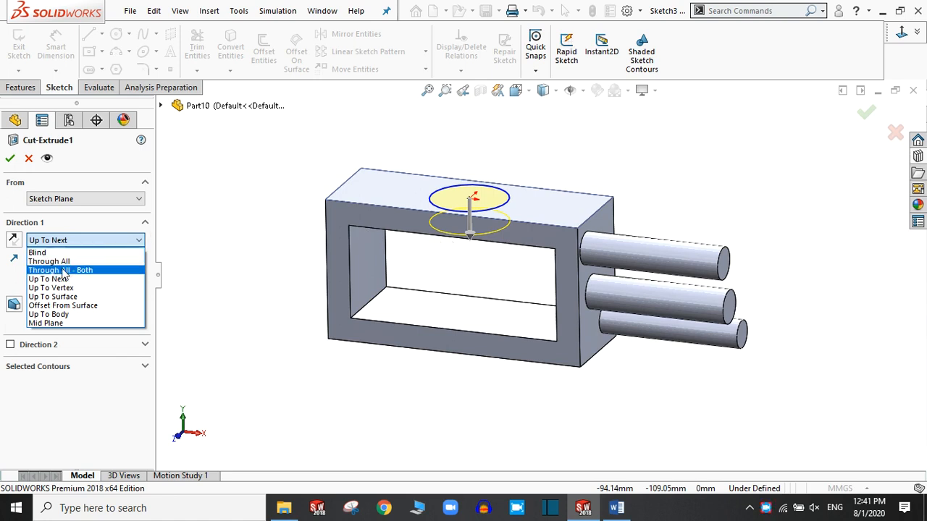
pyautogui.click(52, 288)
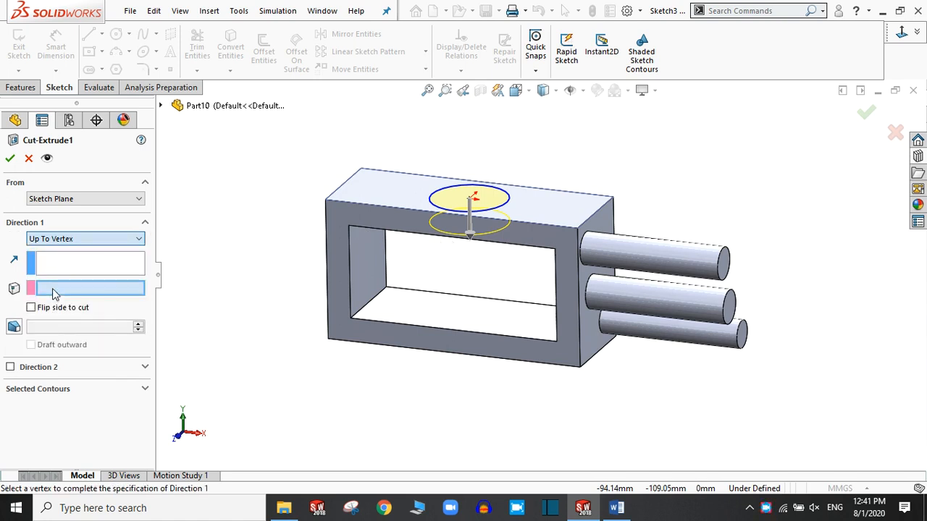
pyautogui.click(328, 341)
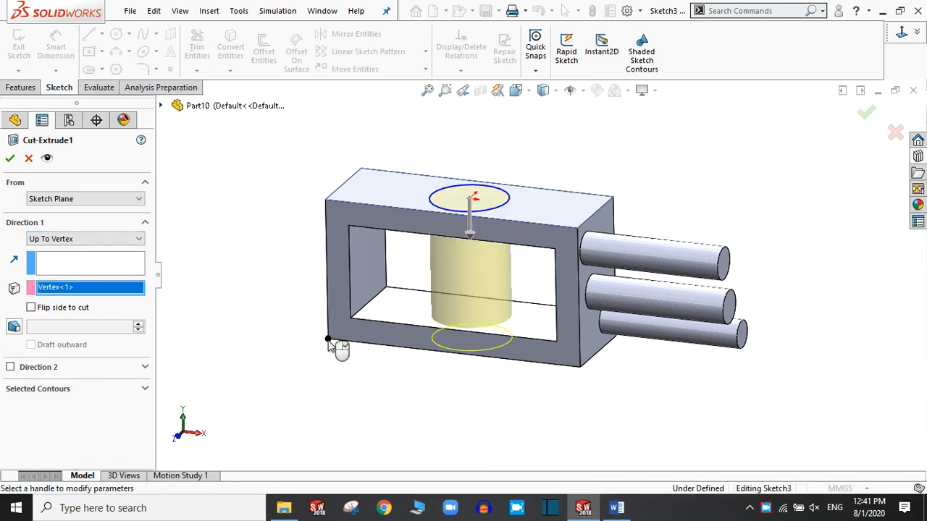
pyautogui.moveTo(505, 379); pyautogui.dragTo(480, 325, button='middle')
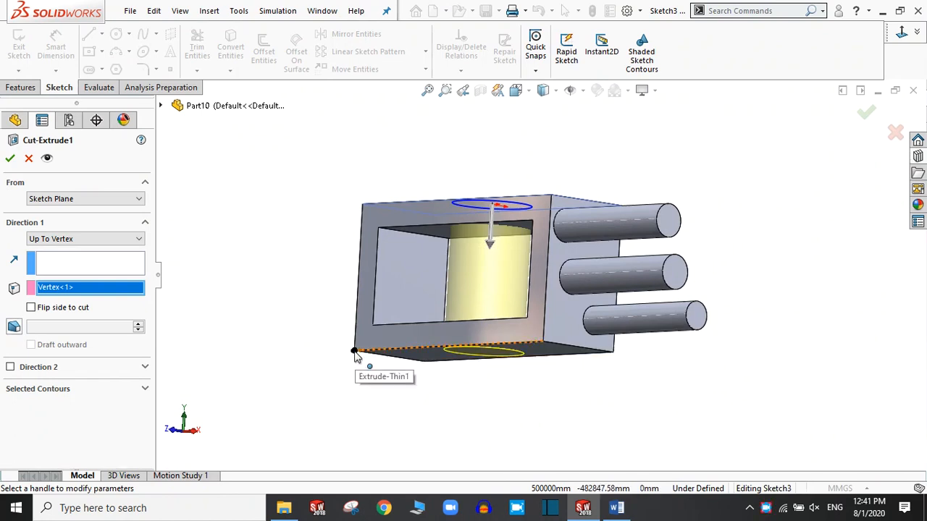
# Replace the cut's end vertex with the lower front corner of the frame's inner opening opposite the rods and inspect the preview.
pyautogui.rightClick(63, 289)
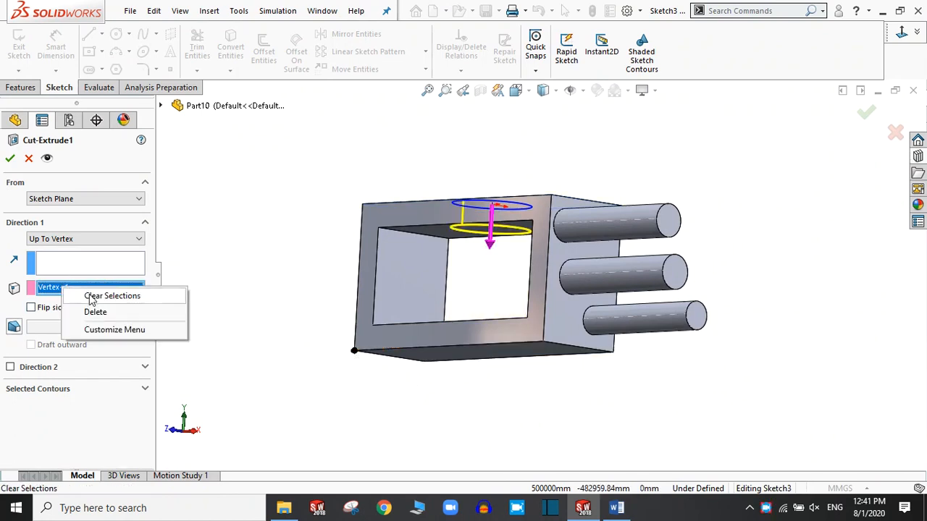
pyautogui.click(90, 295)
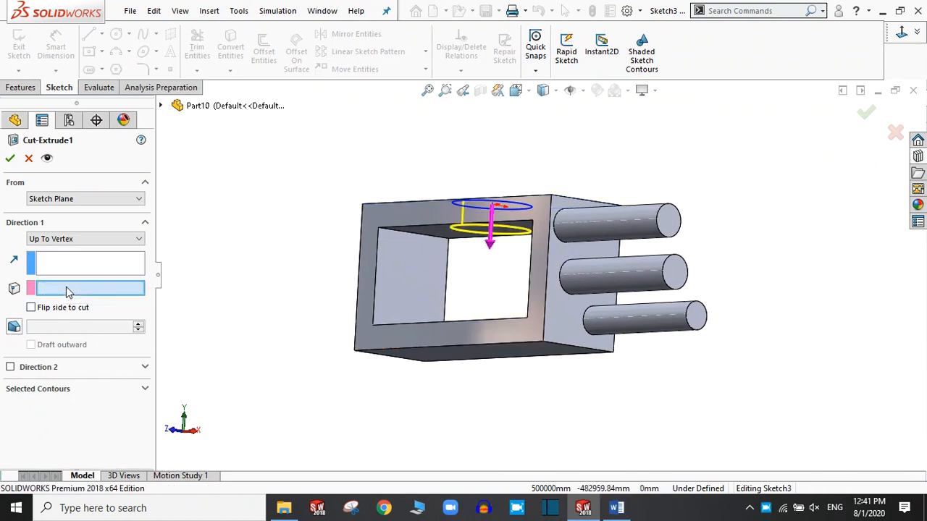
pyautogui.click(373, 327)
pyautogui.moveTo(492, 403); pyautogui.dragTo(471, 428, button='middle')
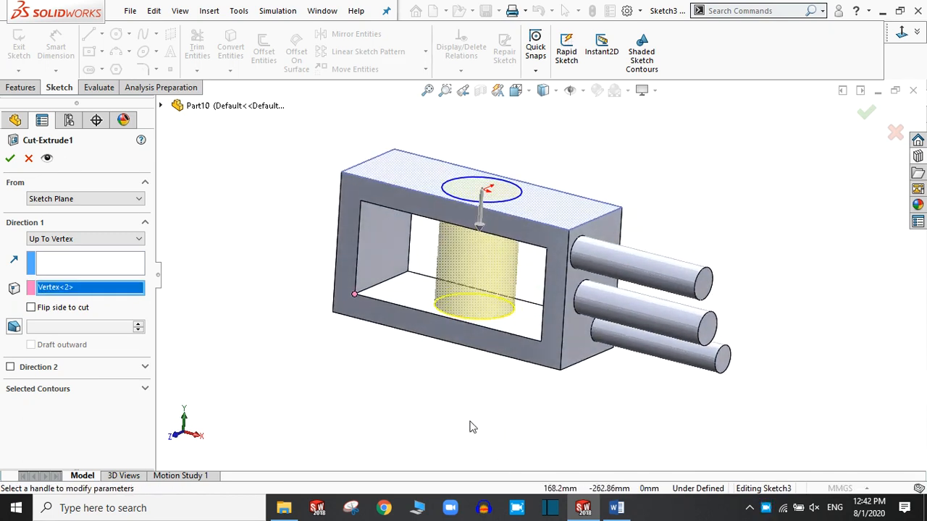
# Change the circular cut's end condition to Mid Plane with a 10 mm depth, inspect the preview, and accept the feature.
pyautogui.click(62, 240)
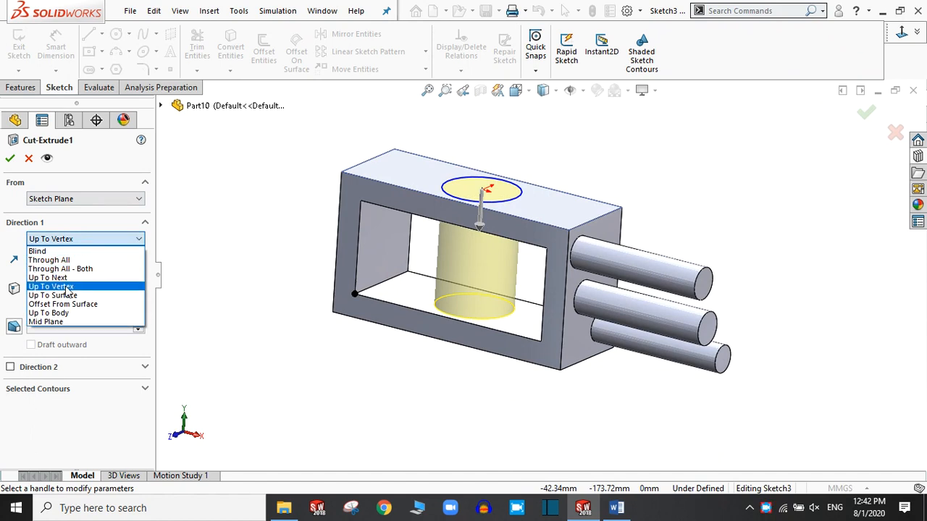
pyautogui.click(59, 323)
pyautogui.moveTo(628, 253); pyautogui.dragTo(683, 197, button='middle')
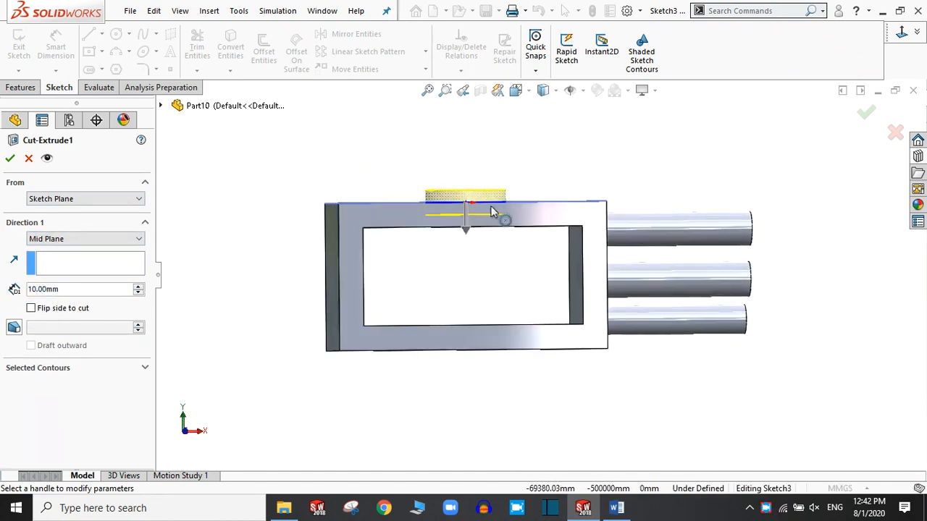
pyautogui.moveTo(471, 206); pyautogui.dragTo(489, 211, button='middle')
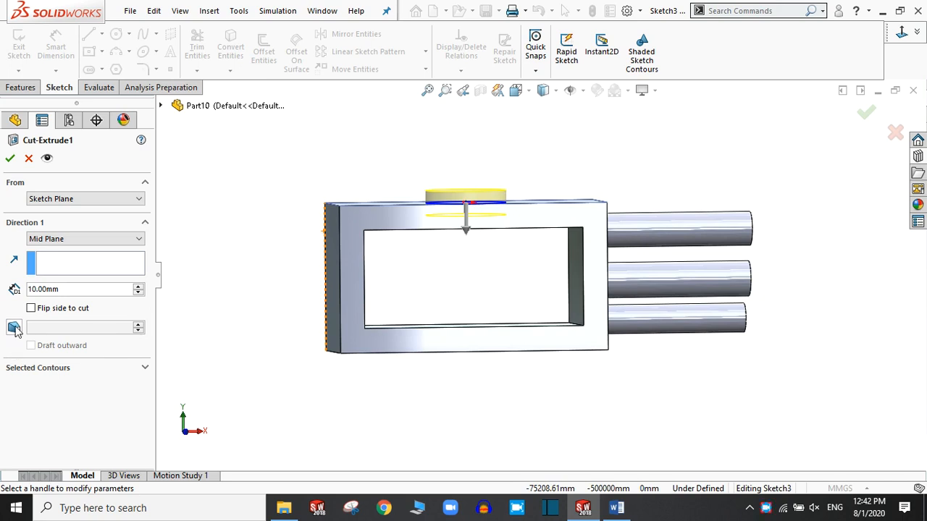
pyautogui.moveTo(436, 306); pyautogui.dragTo(413, 327, button='middle')
pyautogui.scroll(4, 540, 255)
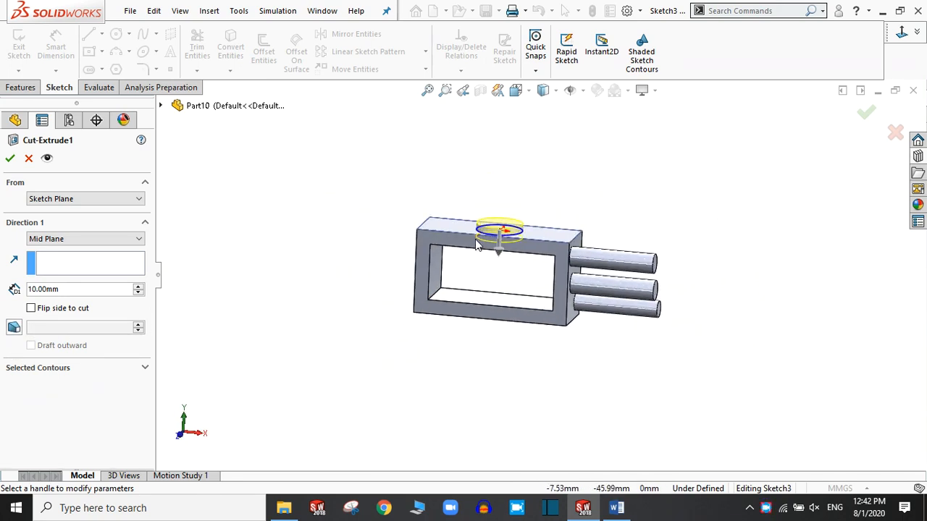
pyautogui.scroll(-5, 541, 297)
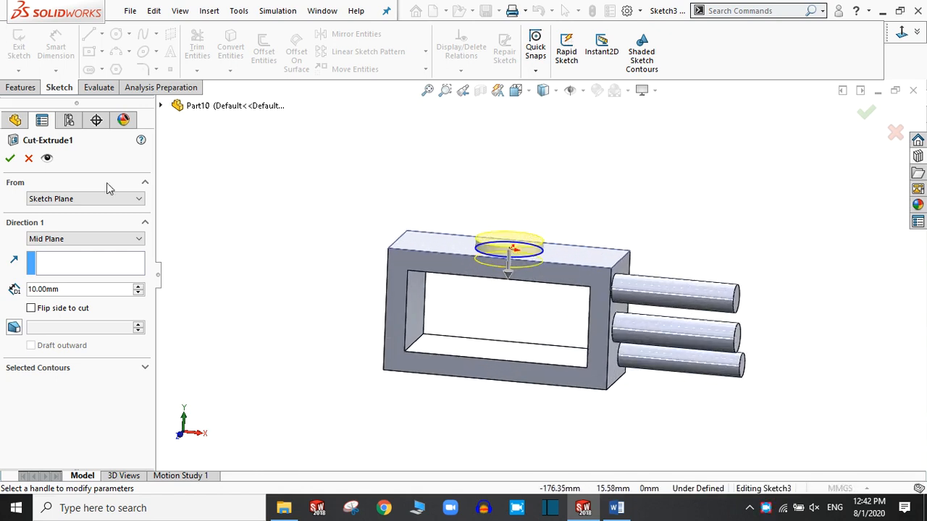
pyautogui.click(10, 158)
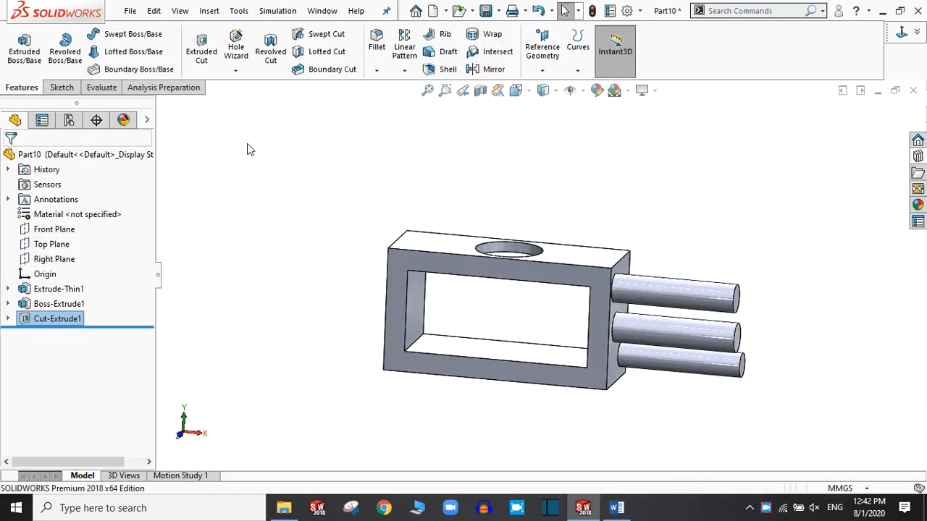